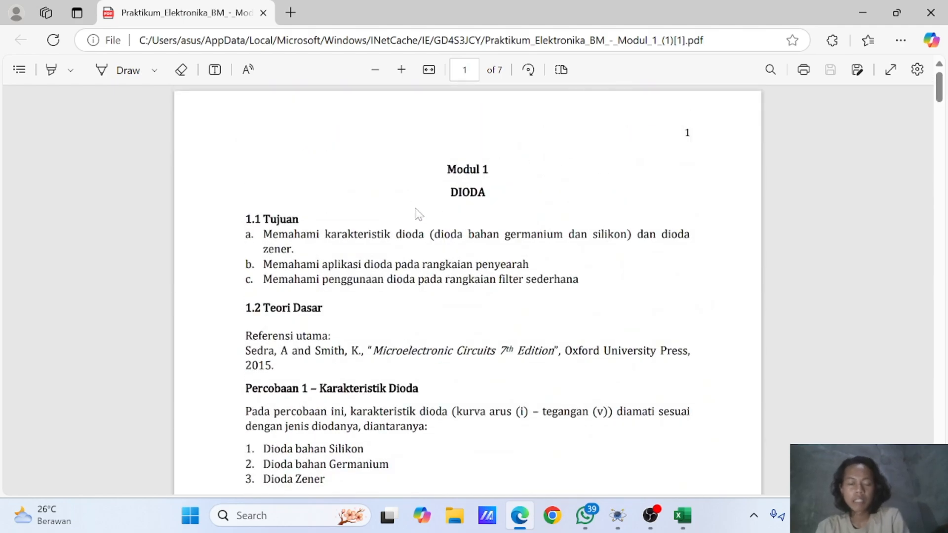
Switch from the lab module PDF to Proteus and examine the resistor and the 1N4007, 1N4370A and AA119 diodes among the loaded devices.
scroll(417, 213, down, 12)
key(alt+Tab)
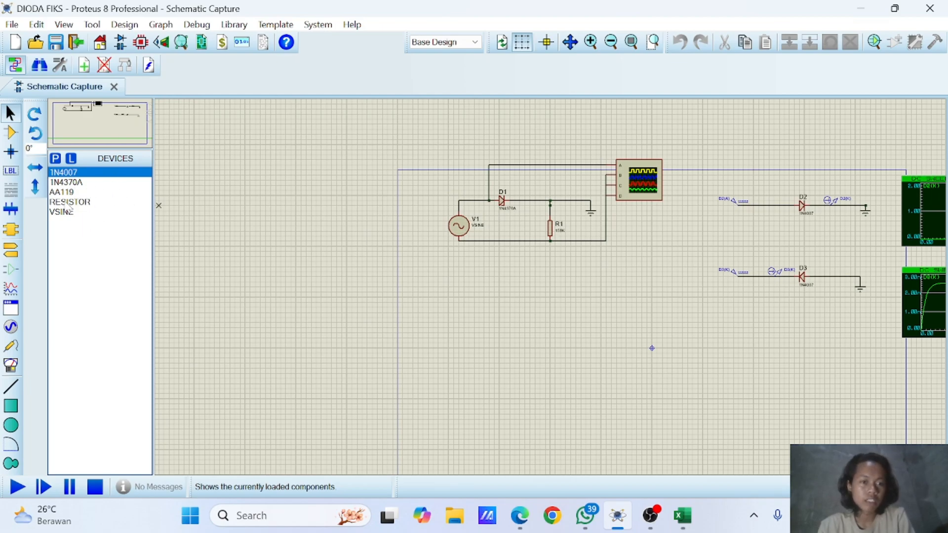
click(74, 213)
click(83, 203)
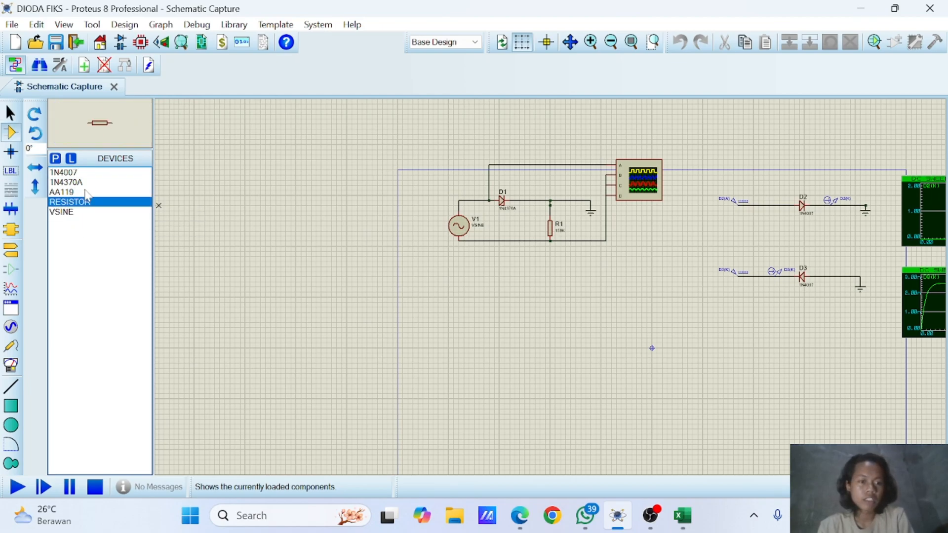
click(88, 193)
click(90, 183)
click(101, 174)
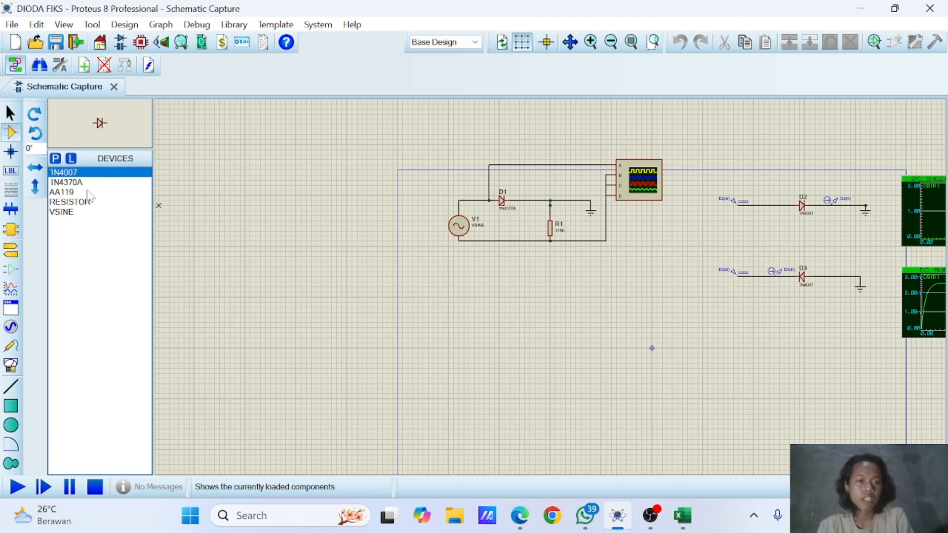
click(91, 185)
click(100, 192)
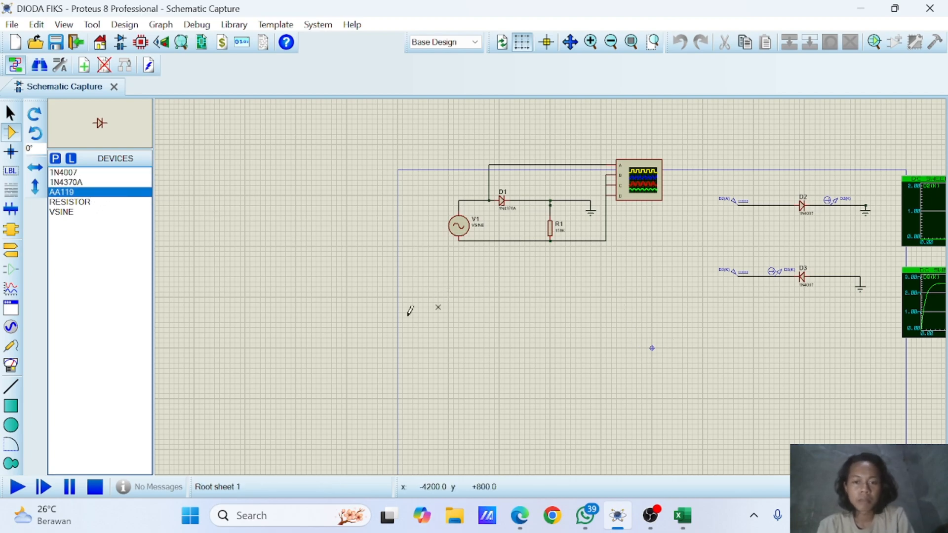
click(97, 174)
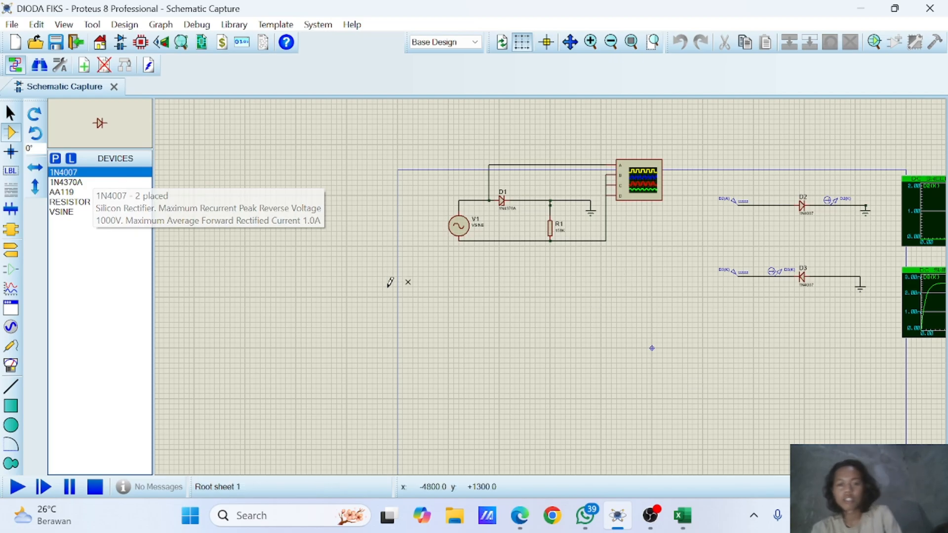
Consult the Gambar 1 circuit in the lab module PDF and place a VSINE source in Proteus outside the sheet border, beside the existing circuit.
click(67, 216)
key(alt+Tab)
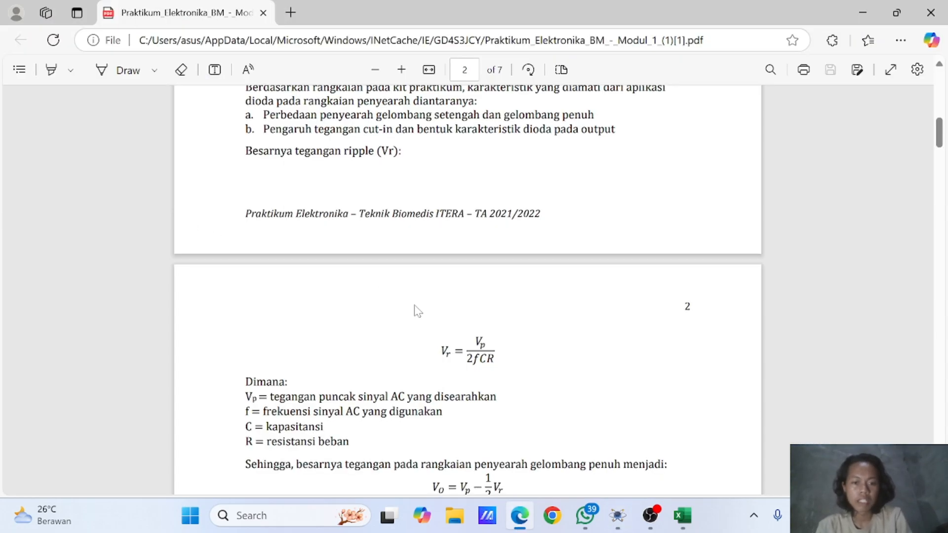
scroll(416, 311, down, 10)
scroll(420, 302, down, 8)
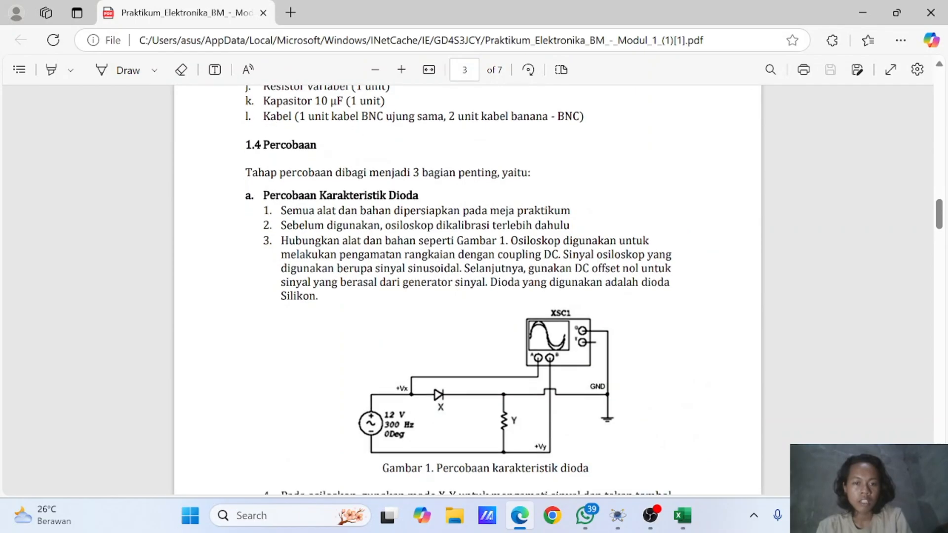
scroll(442, 276, down, 3)
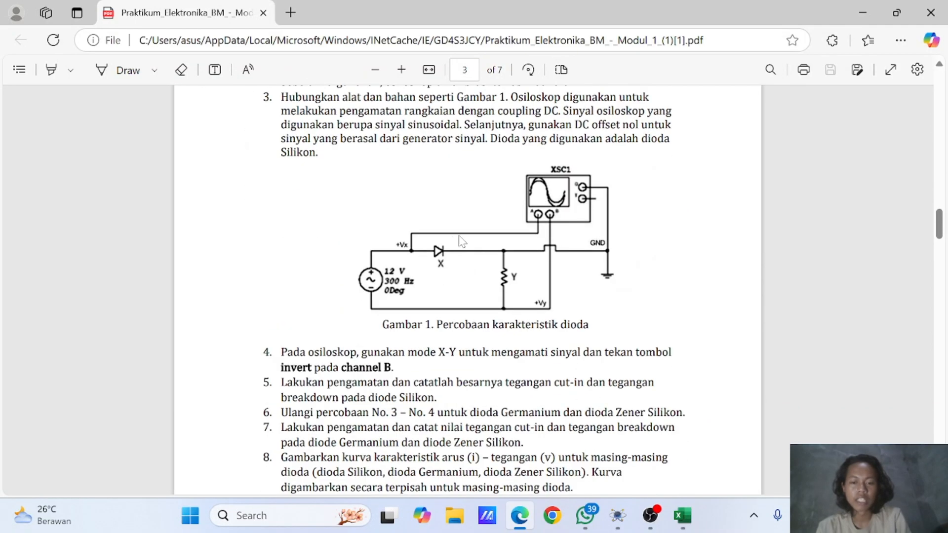
key(alt+Tab)
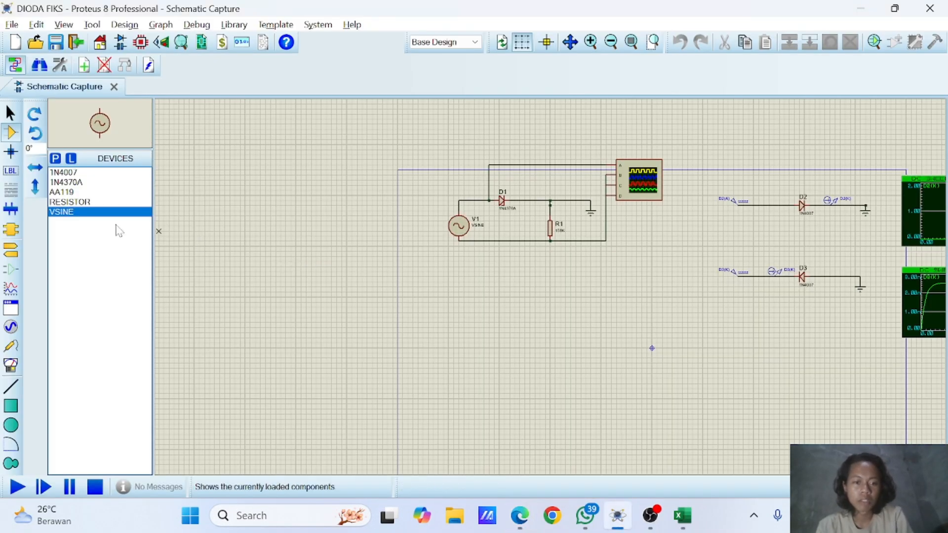
scroll(422, 330, down, 1)
scroll(506, 354, up, 1)
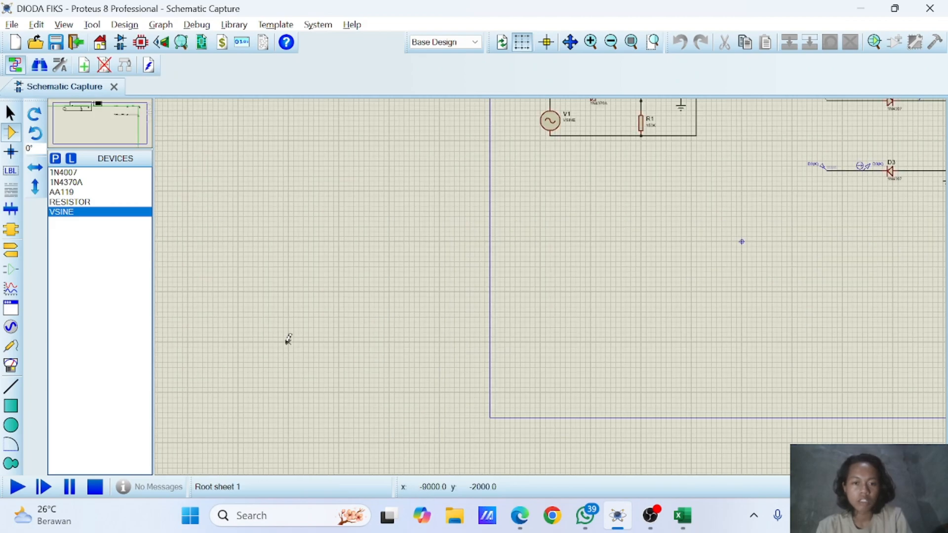
click(283, 266)
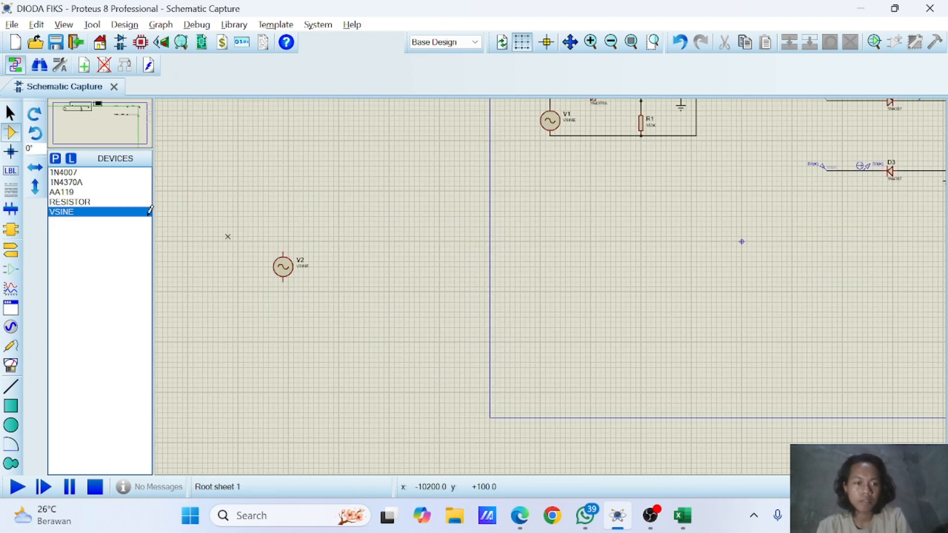
Place a resistor rotated 90° beside the new VSINE source, on the side nearer the sheet border.
click(74, 202)
key(alt+Tab)
key(alt+Tab)
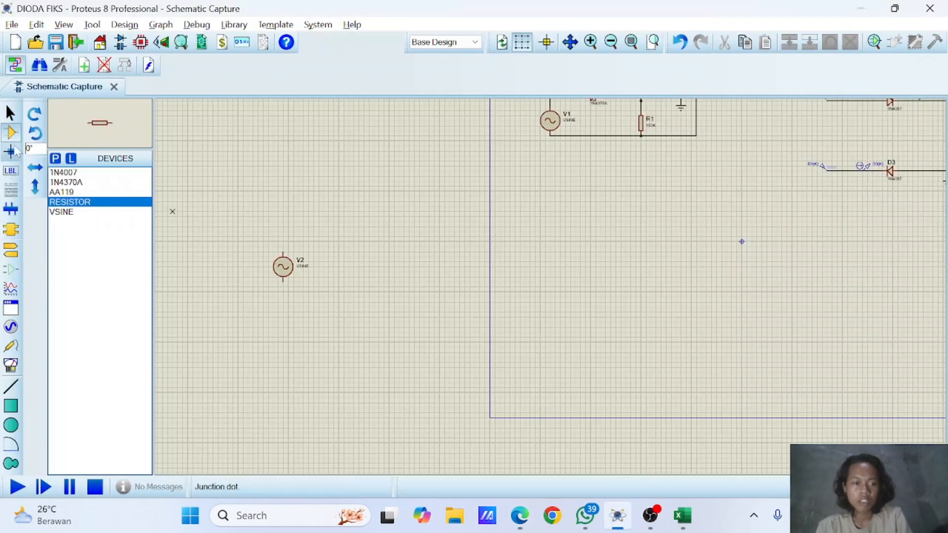
click(35, 133)
click(377, 253)
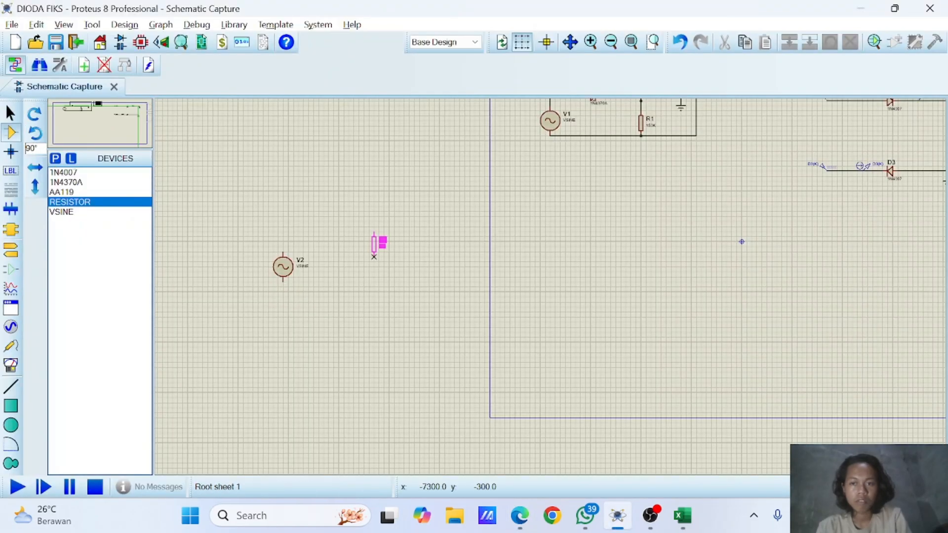
Check the reference circuit and place a 1N4007 diode at 0° rotation between the new source and resistor, slightly above them.
key(alt+Tab)
key(alt+Tab)
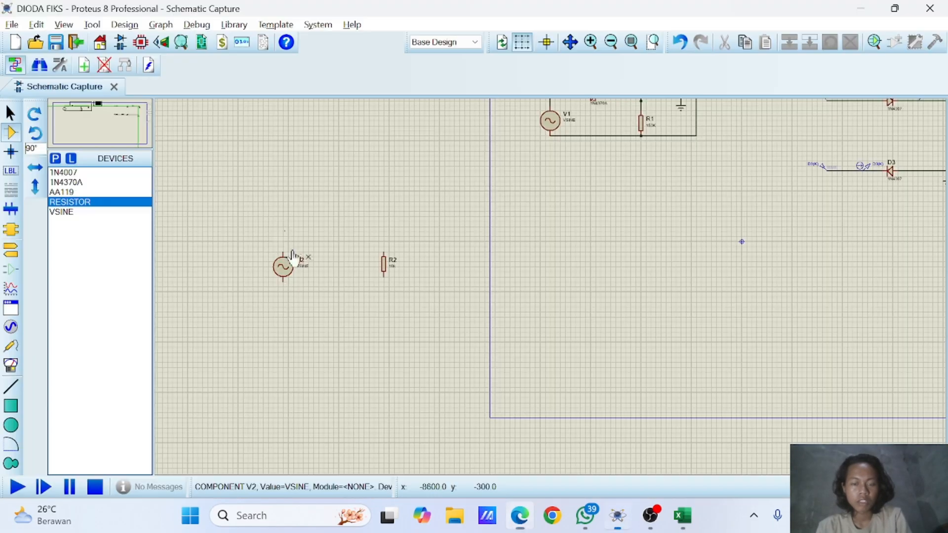
click(138, 173)
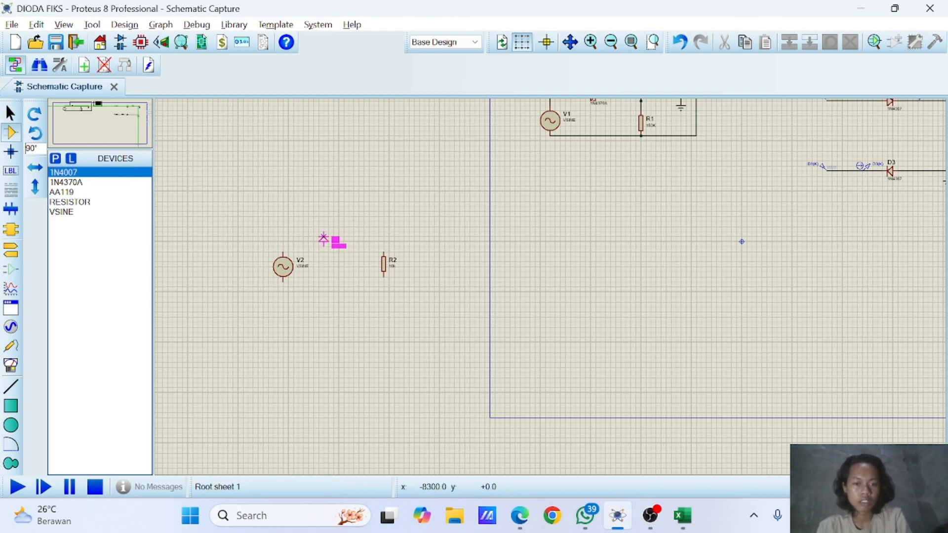
click(34, 114)
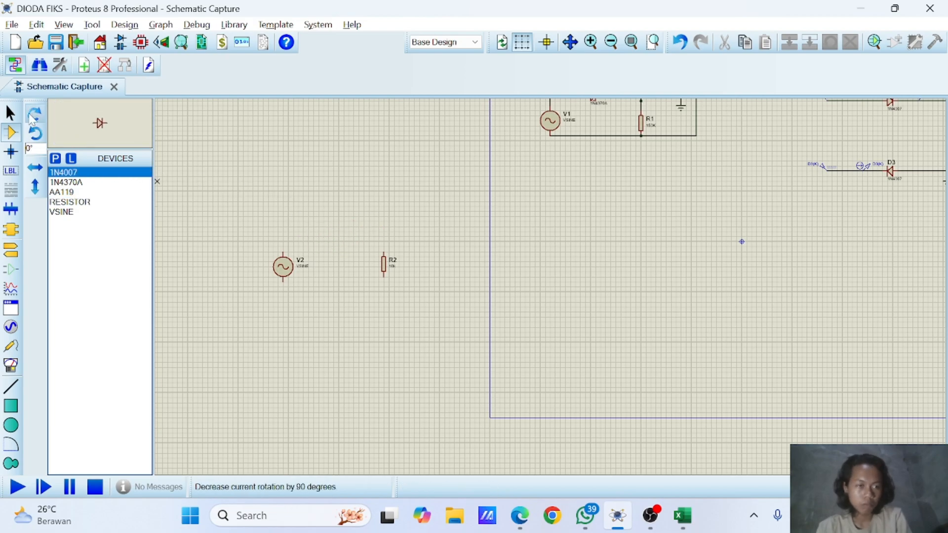
click(341, 247)
Wire source V2, the 1N4007 diode and resistor R2 into a closed series loop.
scroll(342, 252, up, 1)
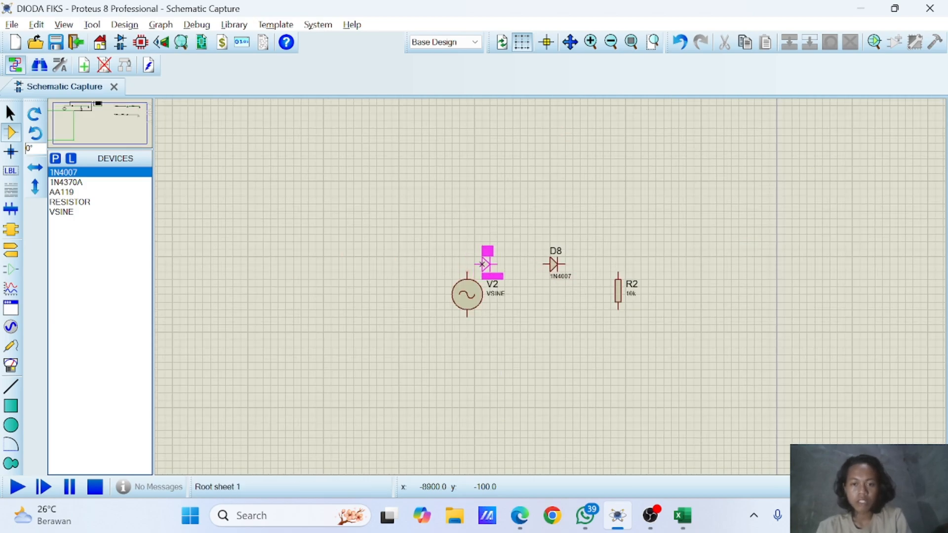
click(467, 271)
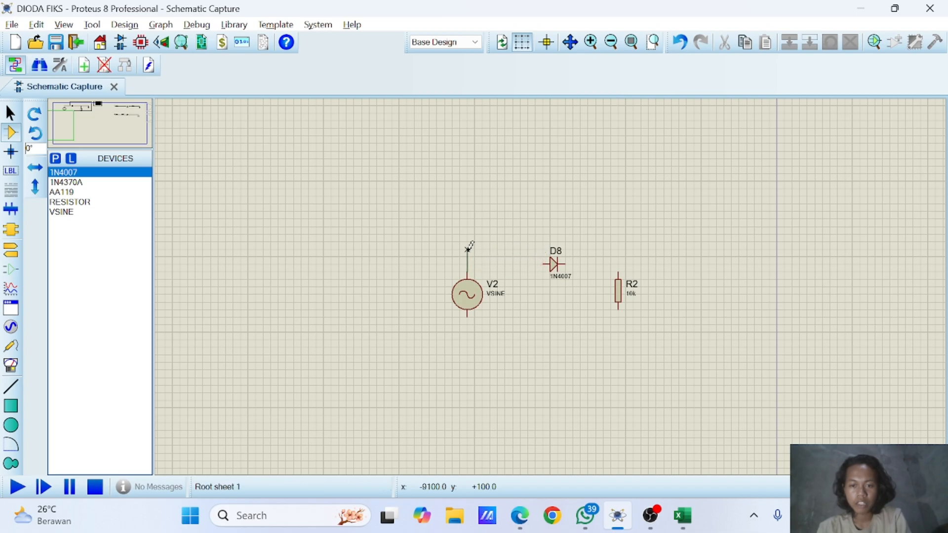
click(546, 264)
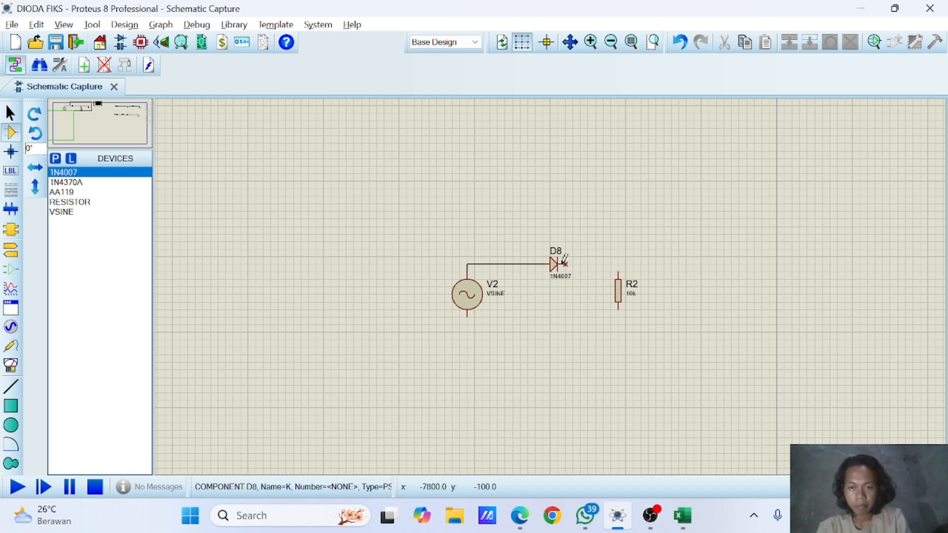
click(563, 265)
click(618, 267)
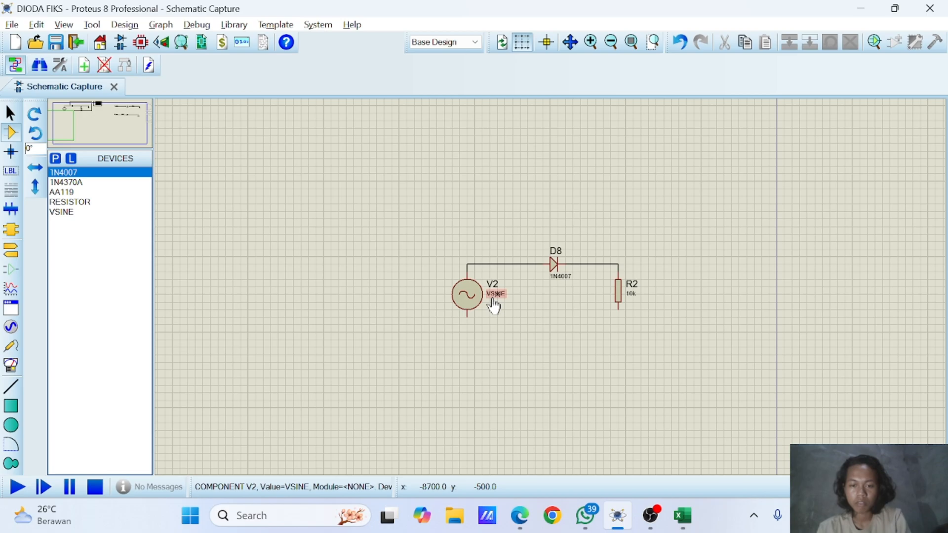
click(468, 315)
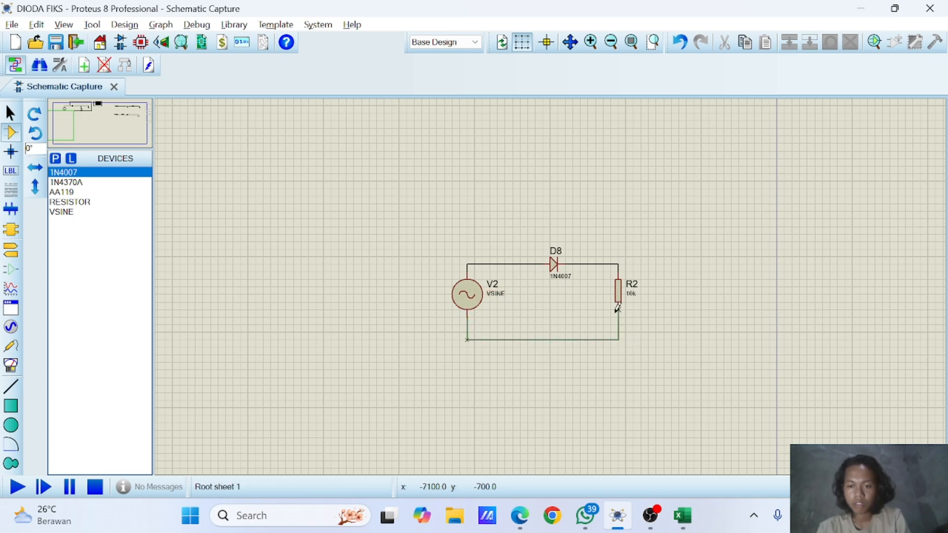
Place a ground terminal beside R2 and wire it to the node between the diode and R2.
scroll(623, 267, down, 2)
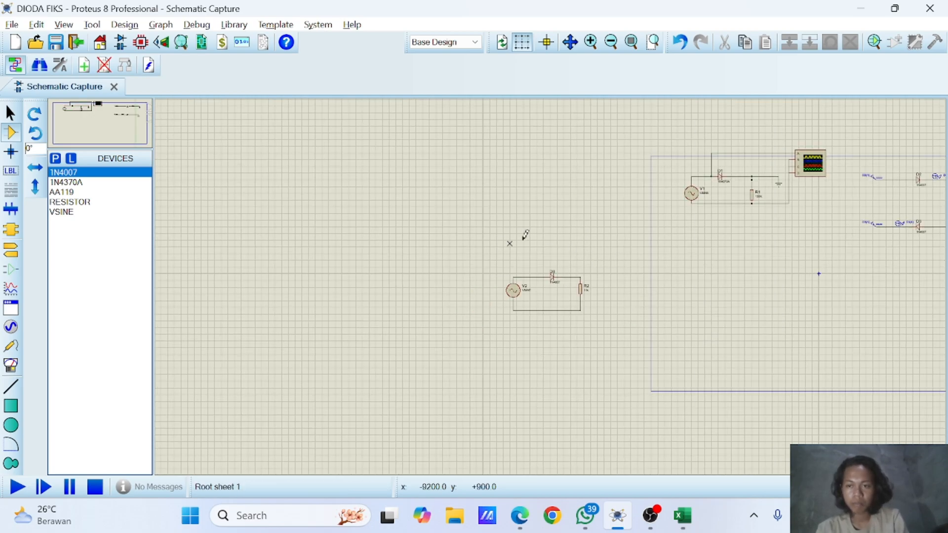
scroll(564, 259, up, 2)
click(11, 249)
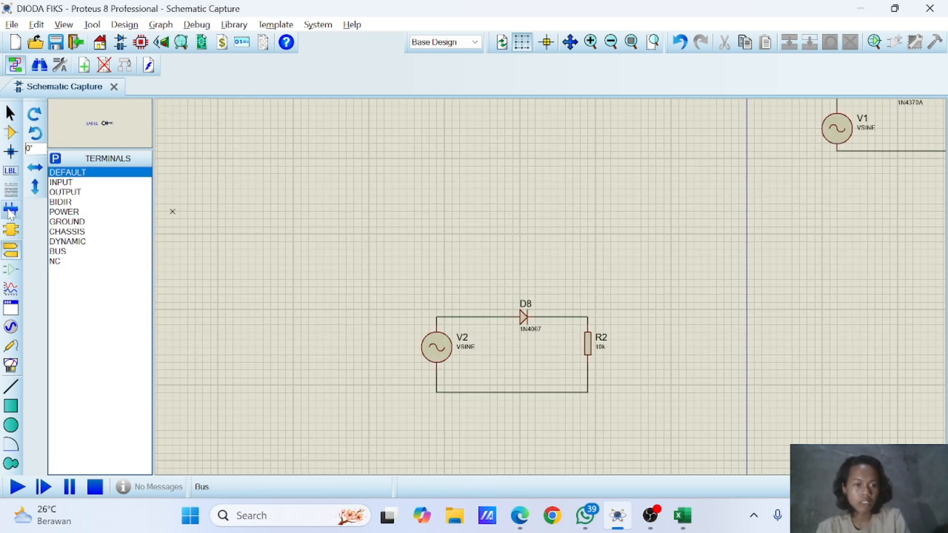
click(79, 223)
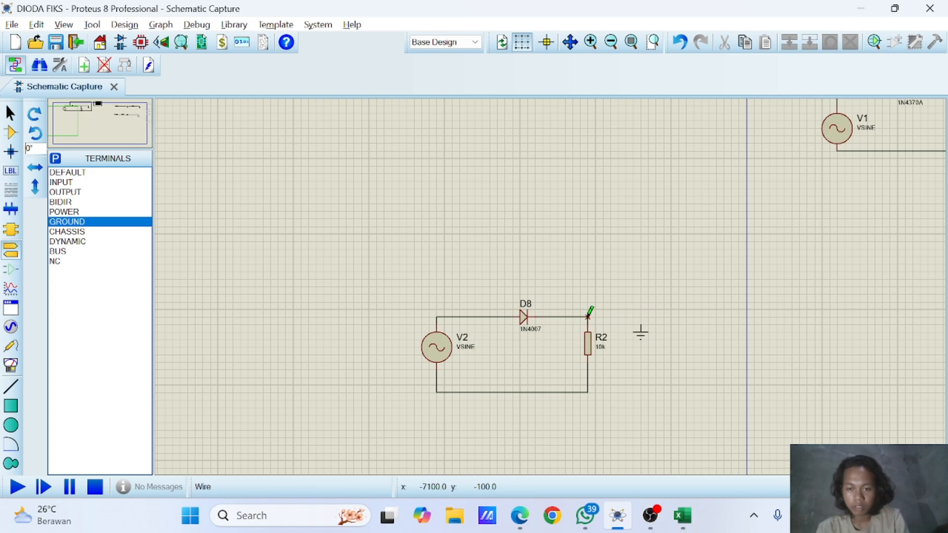
click(640, 326)
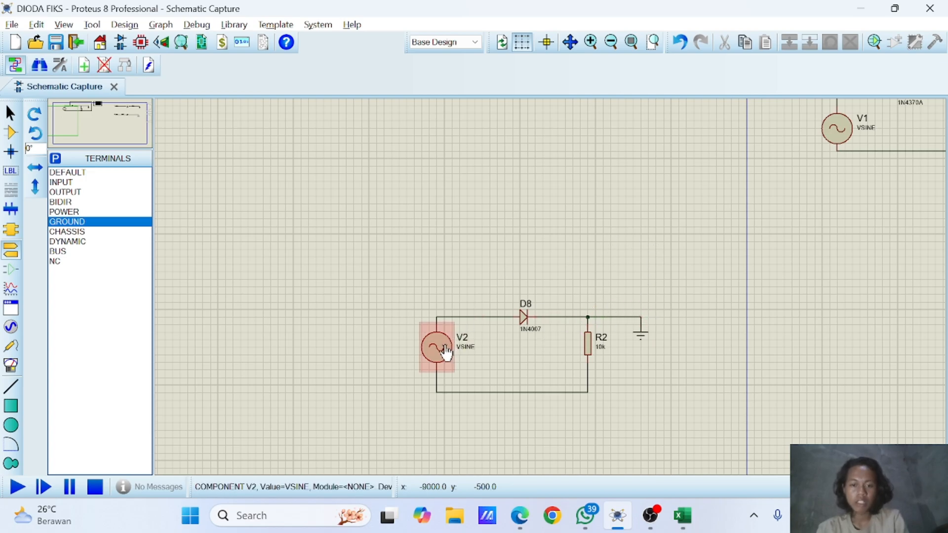
Set the value of resistor R2 to 150k.
double_click(608, 344)
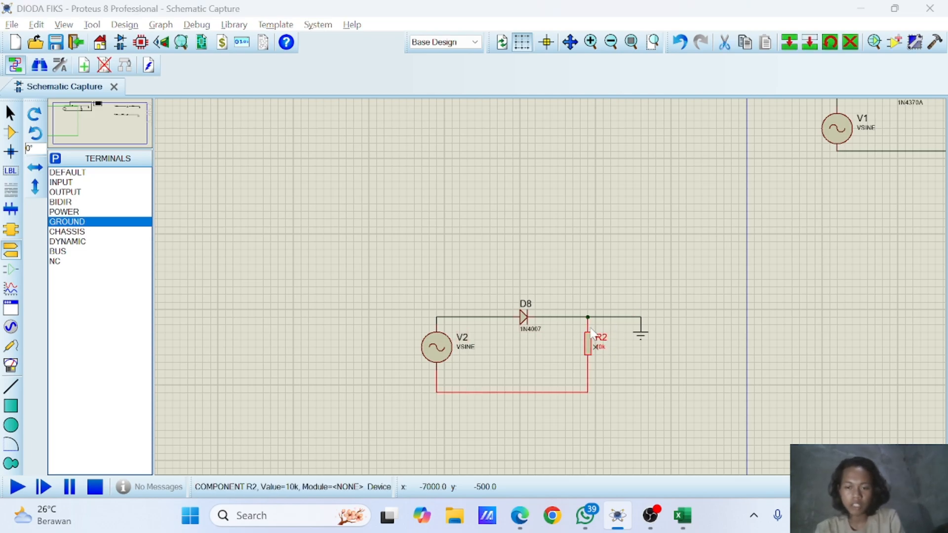
text(150)
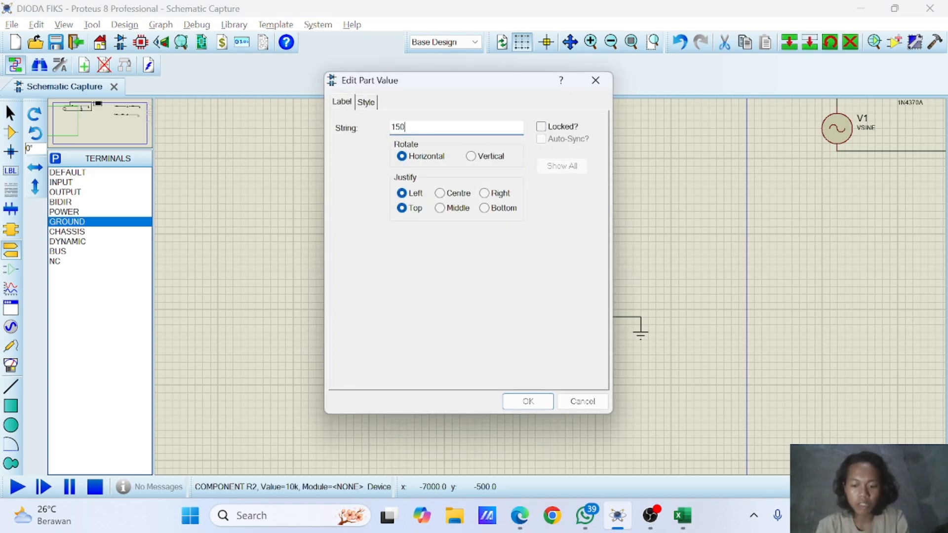
text(k)
key(Return)
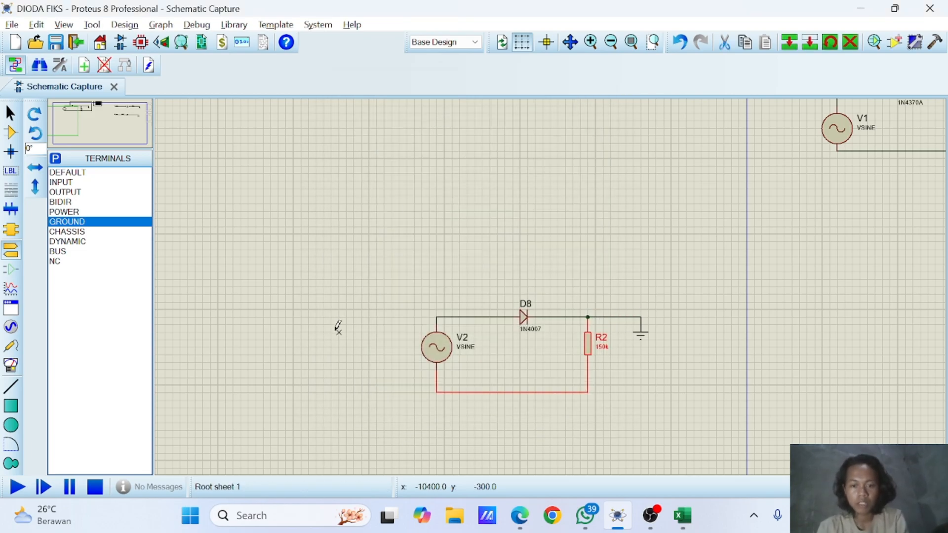
Set source V2's amplitude to 12V and its frequency to 300 Hz, following the reference circuit in the lab module PDF.
double_click(444, 362)
key(alt+Tab)
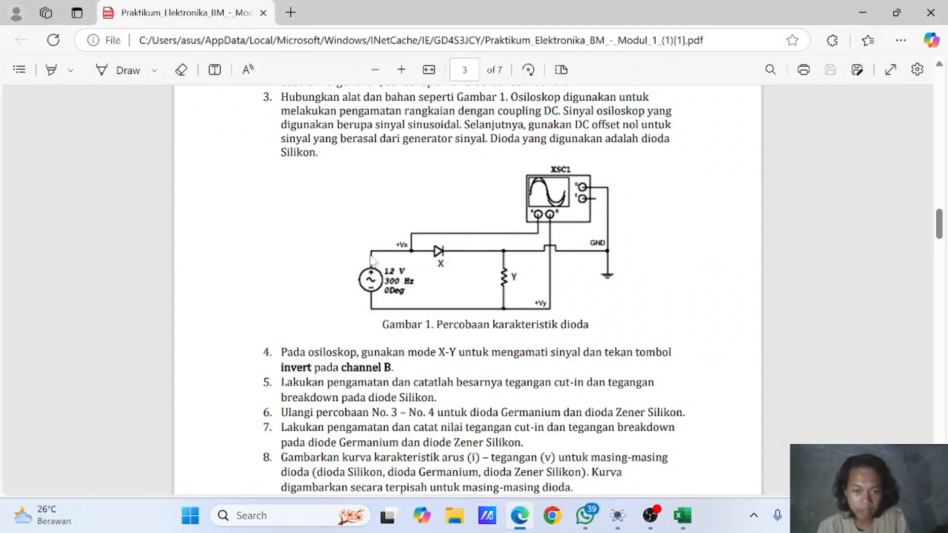
key(alt+Tab)
key(Tab)
key(Tab)
key(Tab)
key(Tab)
key(Tab)
key(Tab)
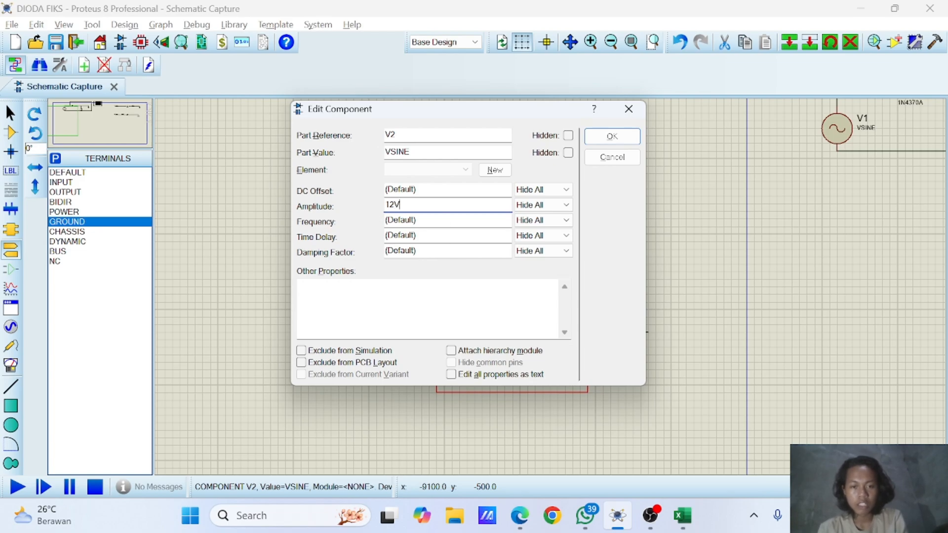
key(Tab)
key(alt+Tab)
key(alt+Tab)
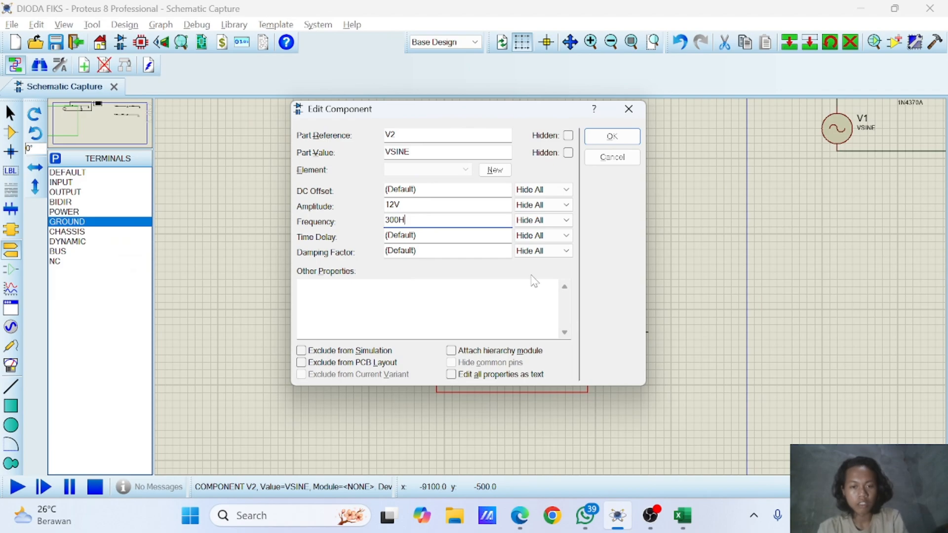
key(Return)
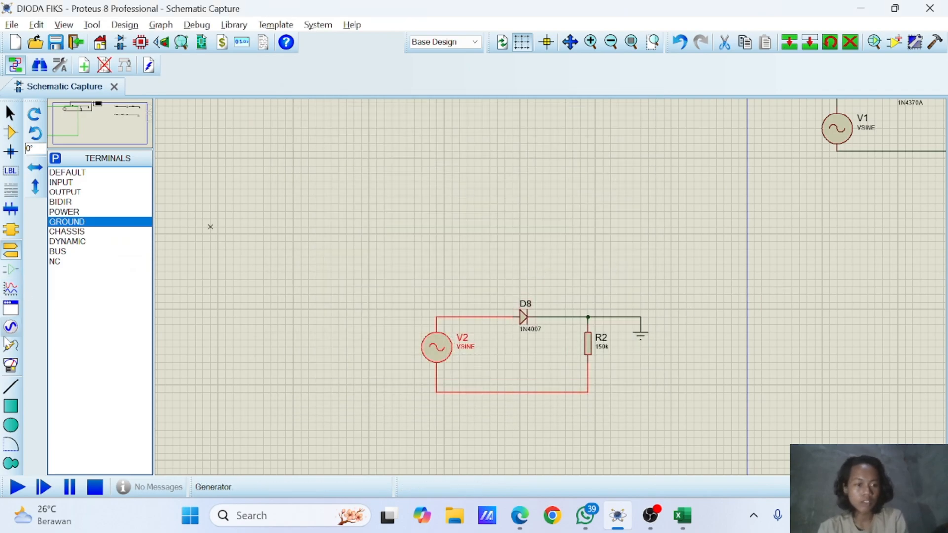
Place an oscilloscope above the circuit and wire its channel A to the node between V2 and the diode.
click(11, 366)
click(567, 229)
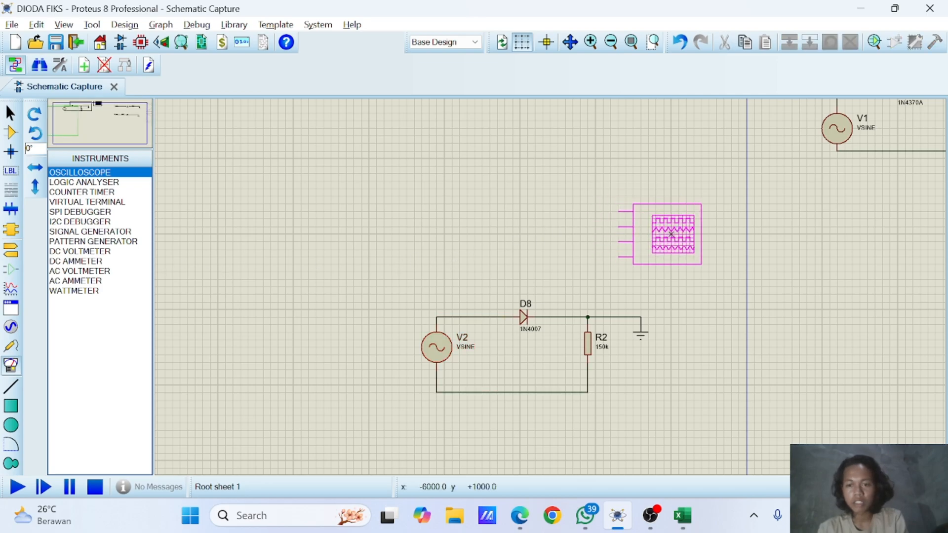
click(651, 238)
click(619, 219)
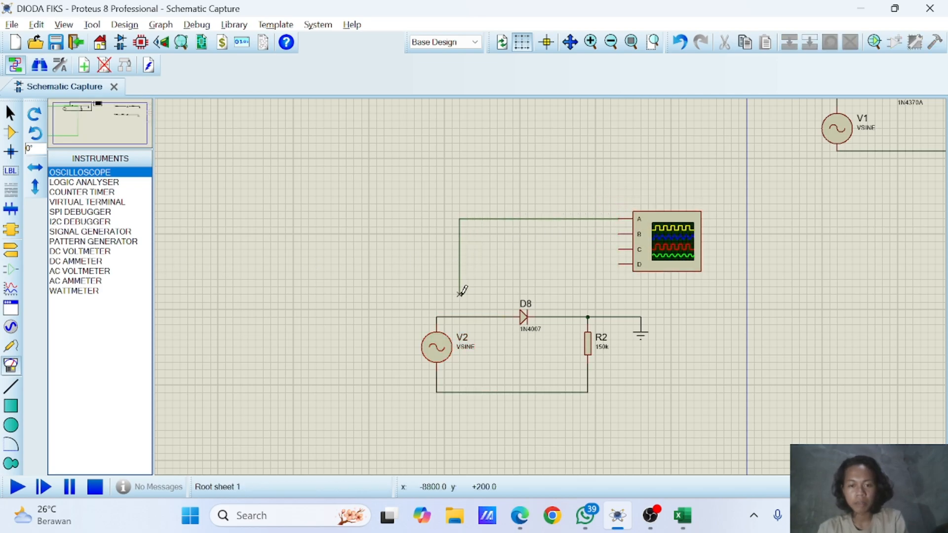
click(453, 316)
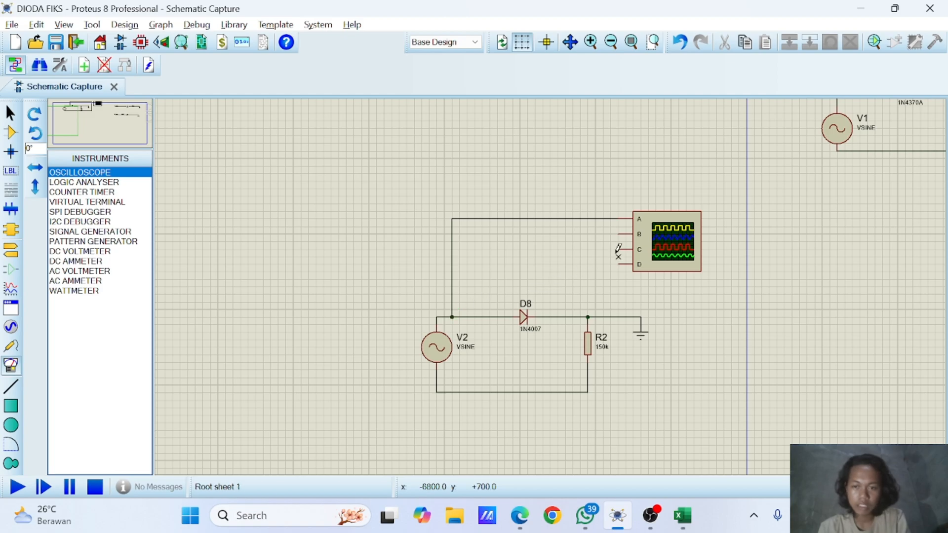
Wire the oscilloscope's channels B, C and D together to the lower node joining R2 and V2.
click(619, 234)
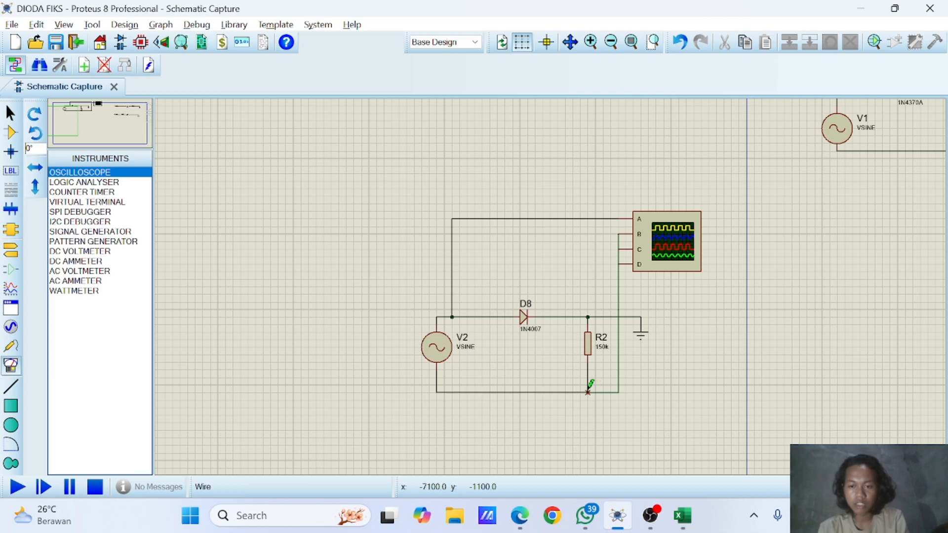
click(588, 393)
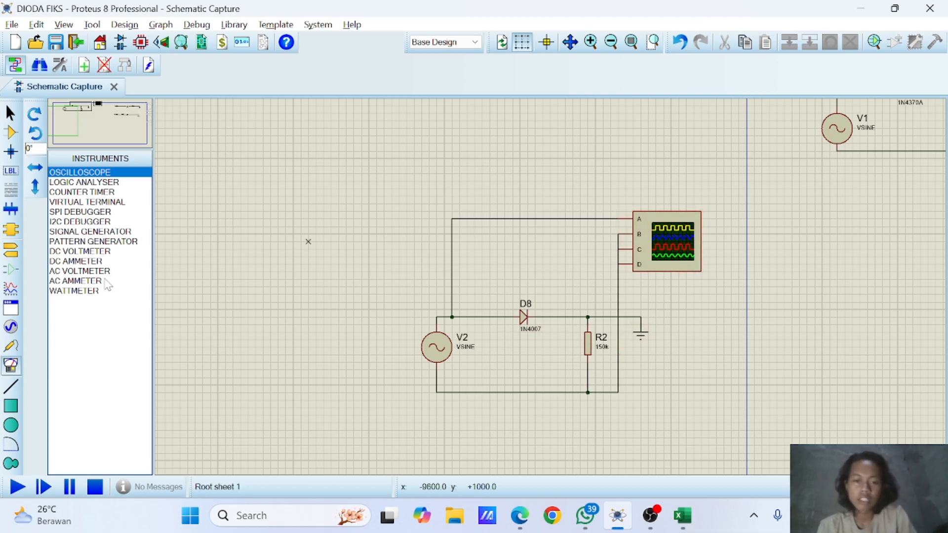
Run the simulation, set the oscilloscope's horizontal source to channel A, and switch channels C and D off.
scroll(551, 286, down, 2)
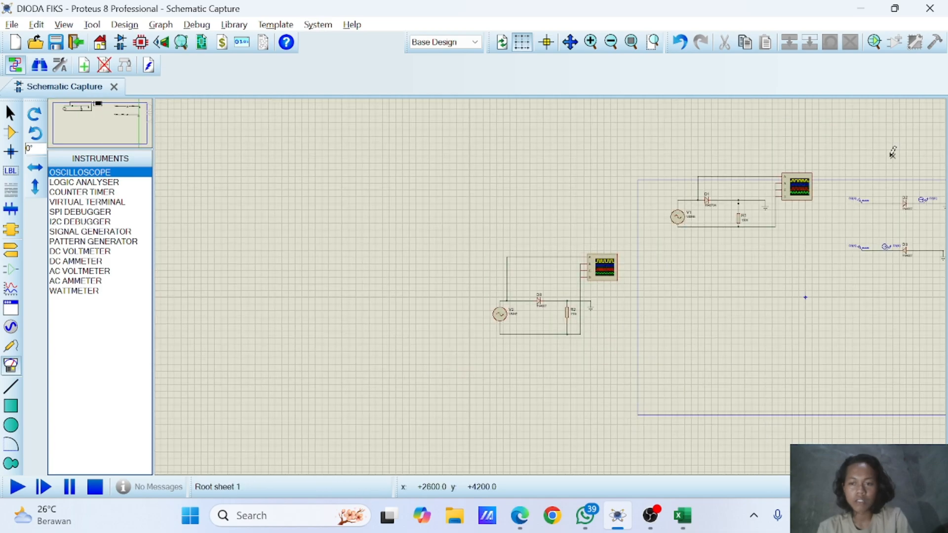
scroll(550, 284, up, 3)
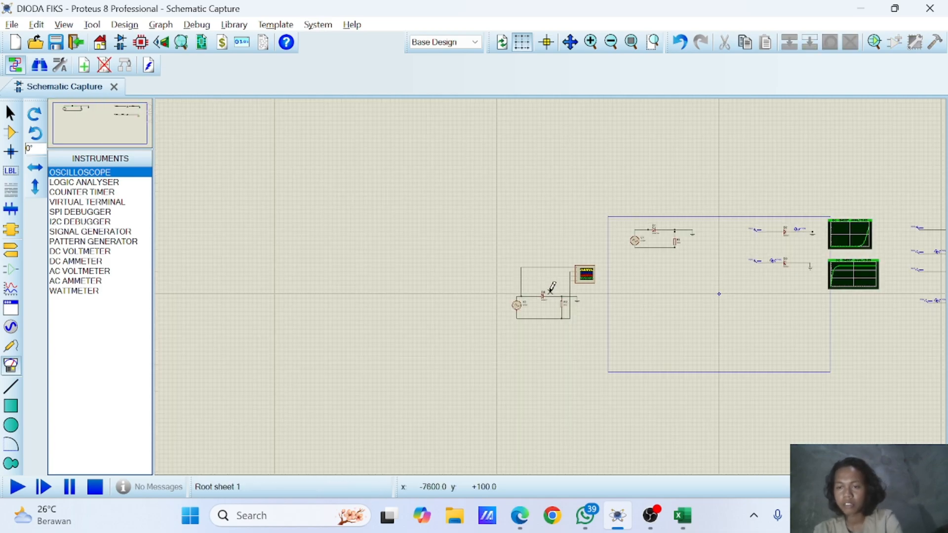
scroll(551, 284, up, 1)
scroll(551, 284, down, 1)
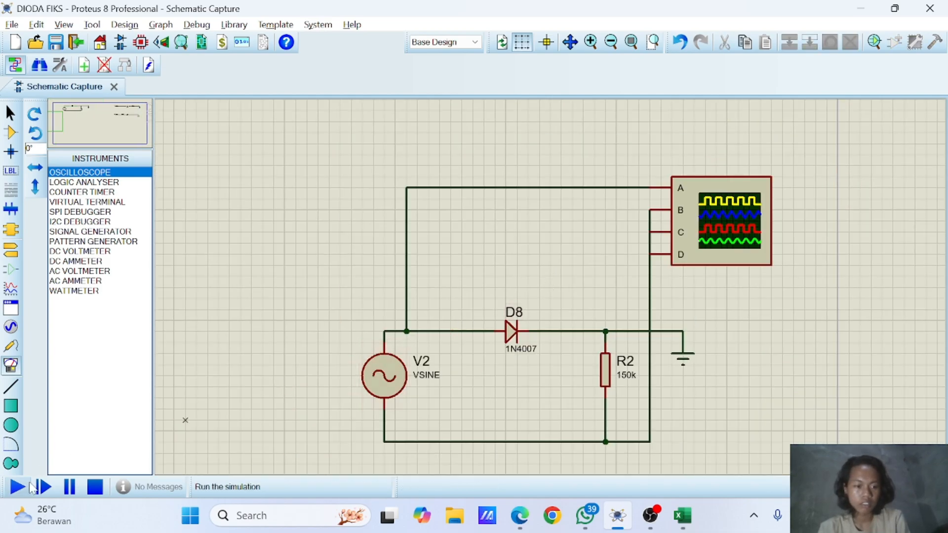
click(17, 487)
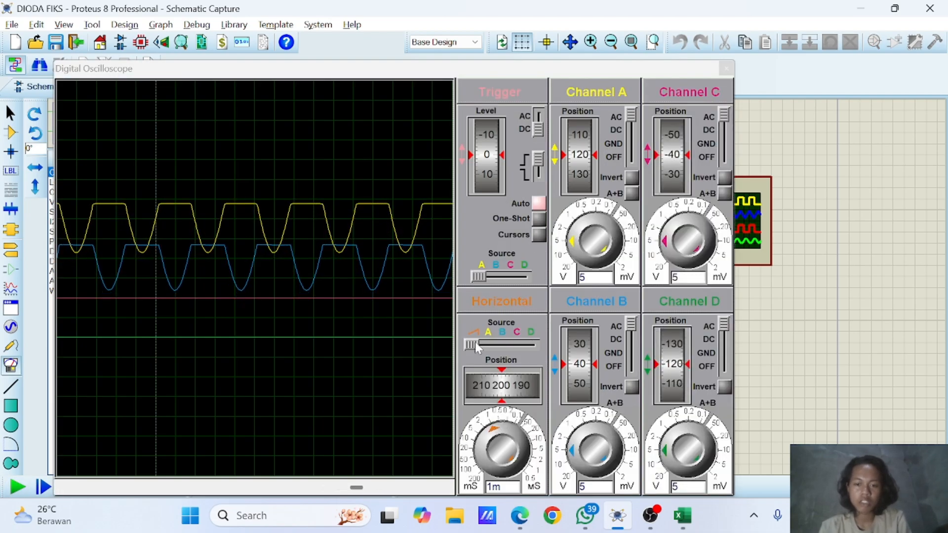
click(488, 345)
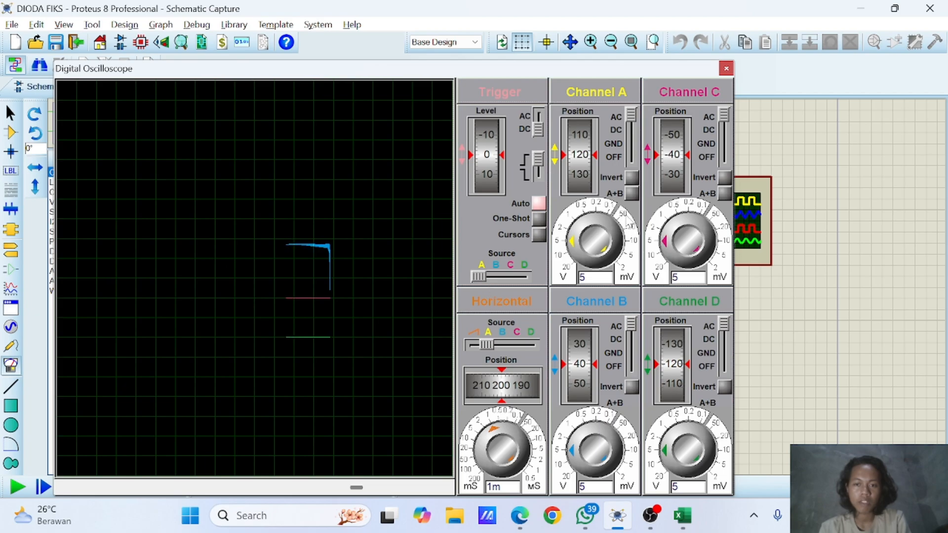
click(724, 158)
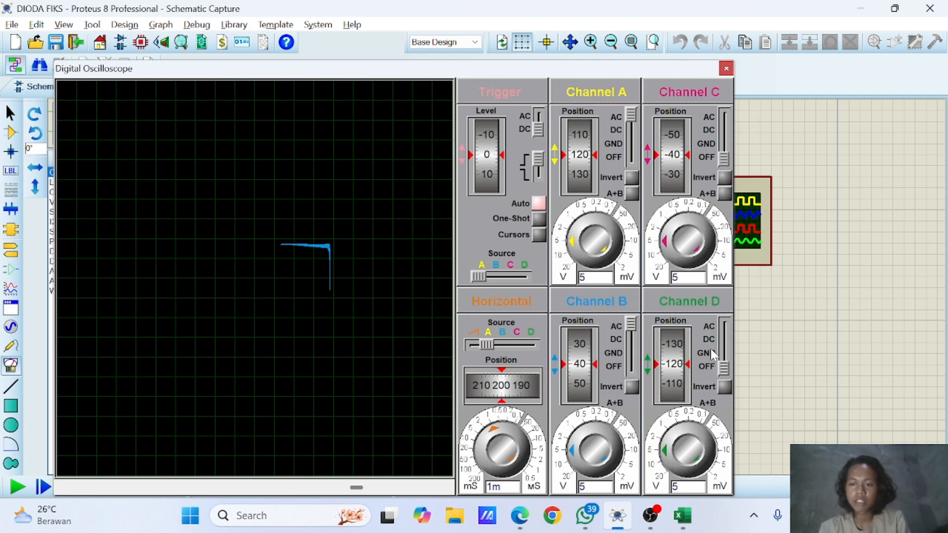
Invert oscilloscope channel B and enlarge the curve by setting channel A to 1.25 V and channel B to 1.19 V.
click(630, 386)
click(580, 447)
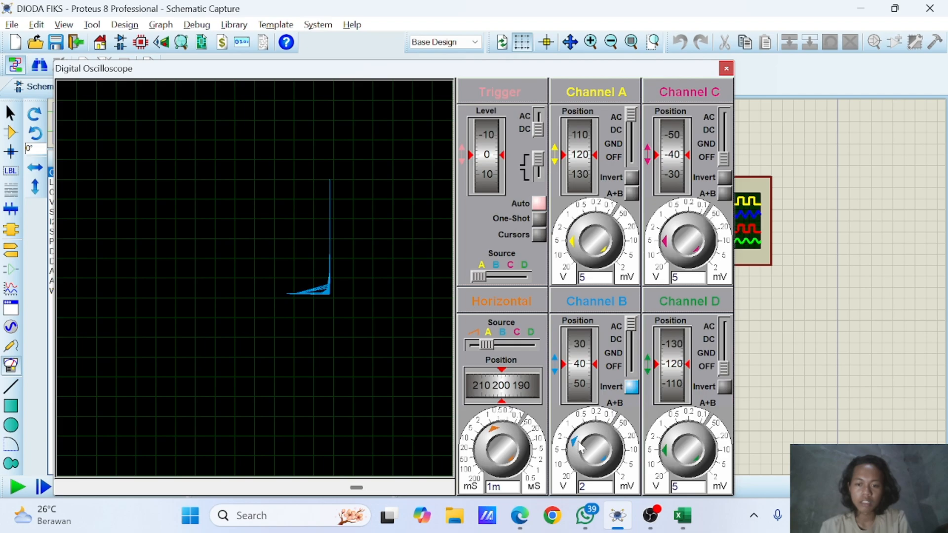
drag(605, 448, 600, 439)
mouse_move(586, 446)
mouse_down()
mouse_move(603, 441)
mouse_move(617, 455)
mouse_up()
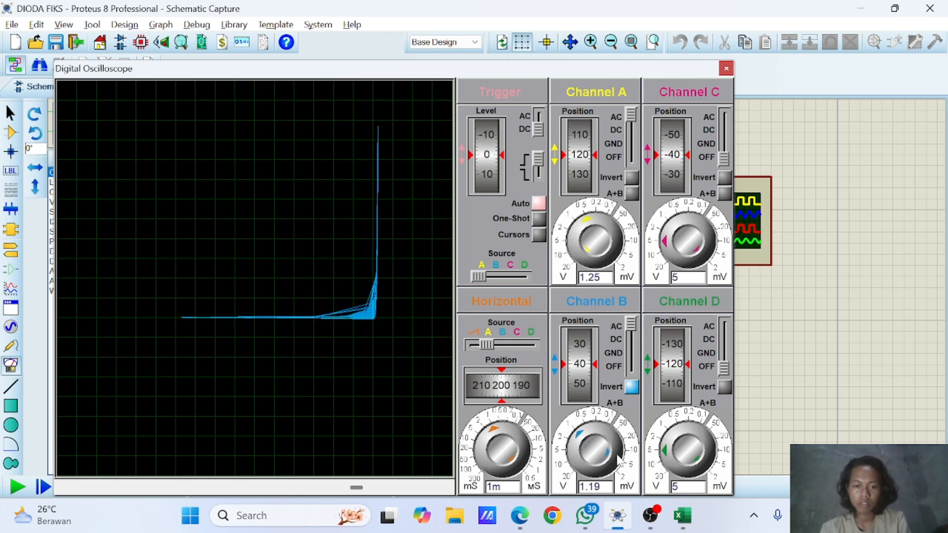
Turn on the oscilloscope cursors to inspect the diode curve, and stop the simulation.
click(538, 235)
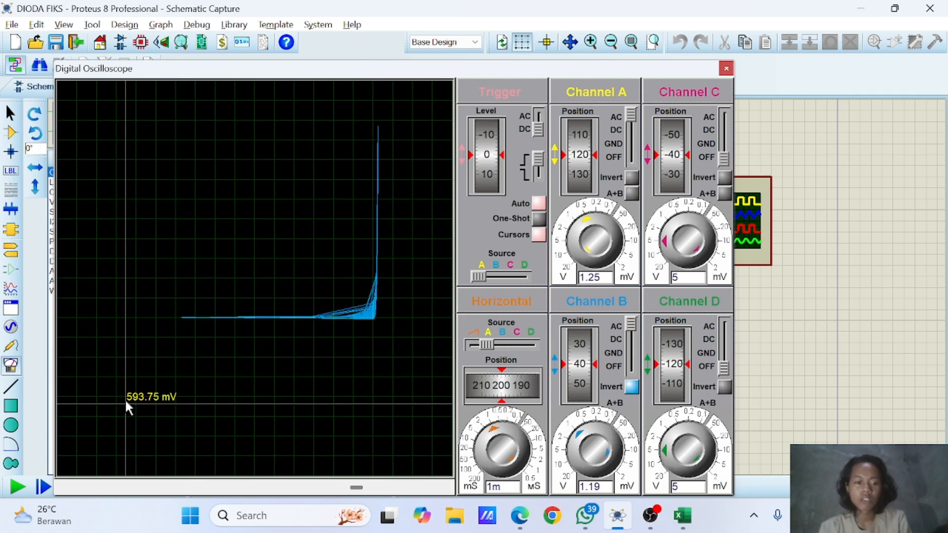
drag(250, 74, 299, 60)
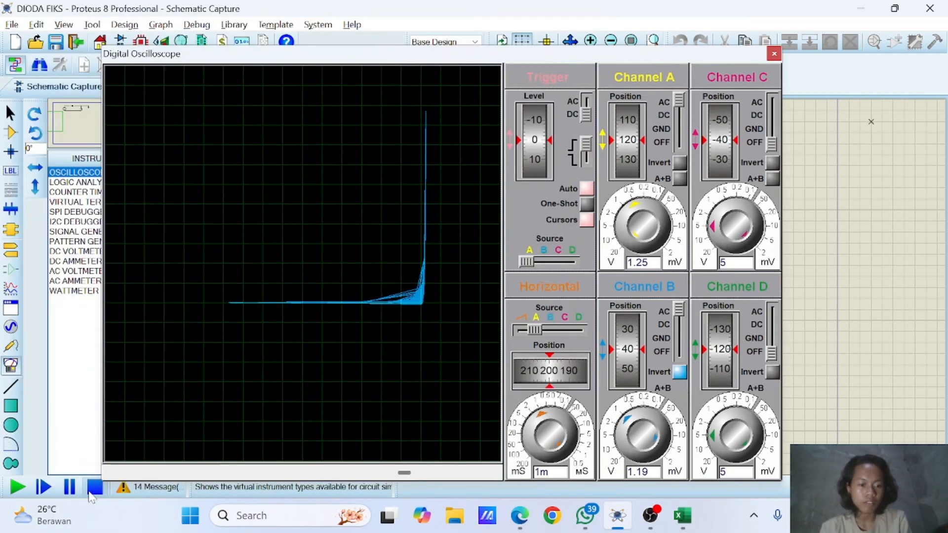
click(94, 489)
Place a 1N4007 diode in the empty area to the upper left of the V2 circuit.
scroll(549, 237, down, 2)
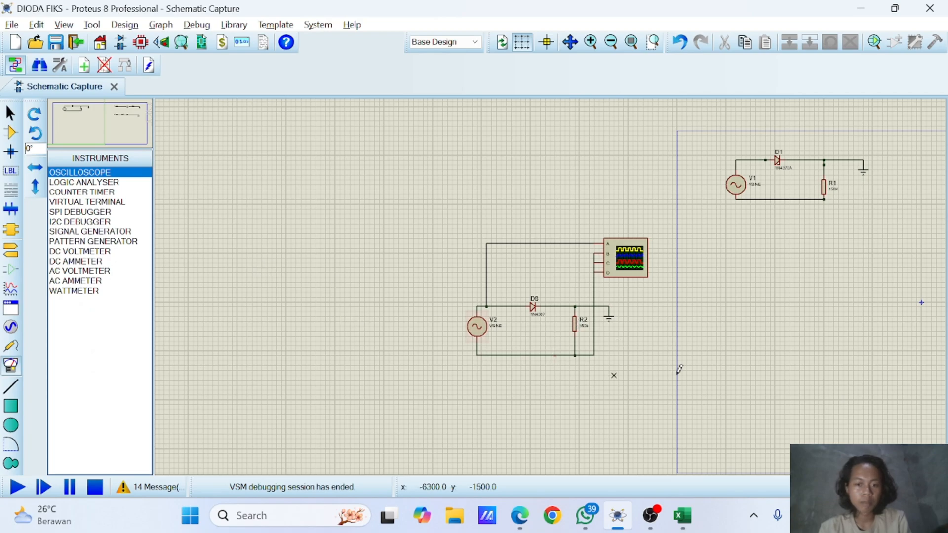
scroll(681, 322, down, 1)
scroll(552, 283, up, 1)
scroll(540, 290, down, 1)
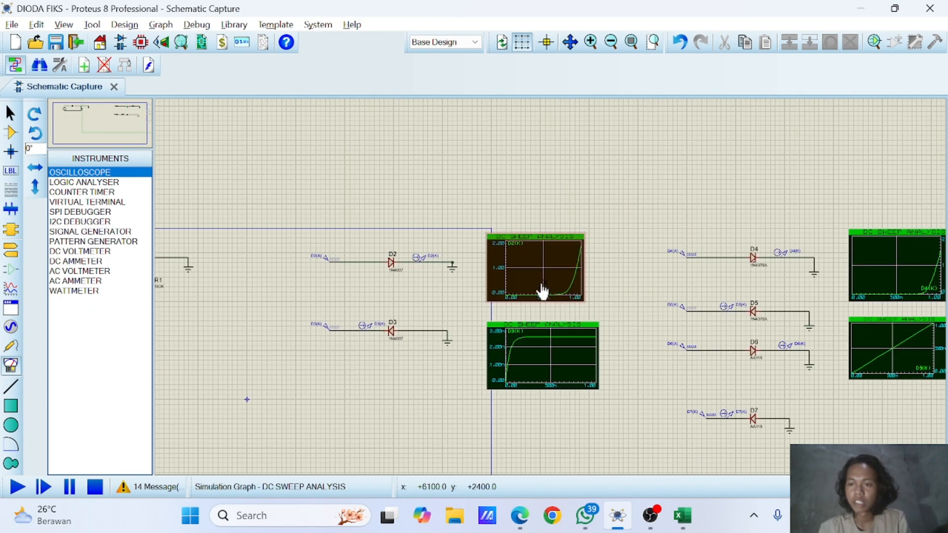
scroll(415, 337, down, 1)
scroll(242, 360, up, 1)
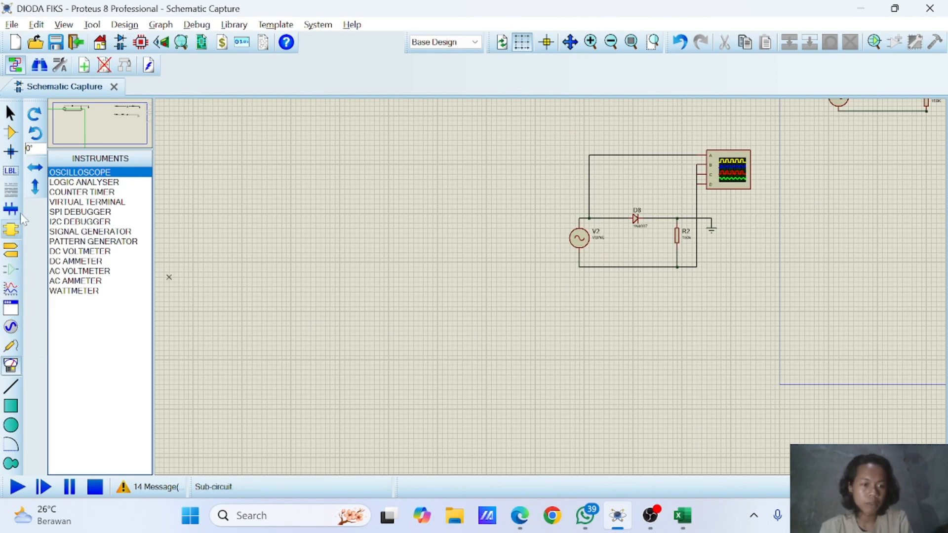
click(11, 133)
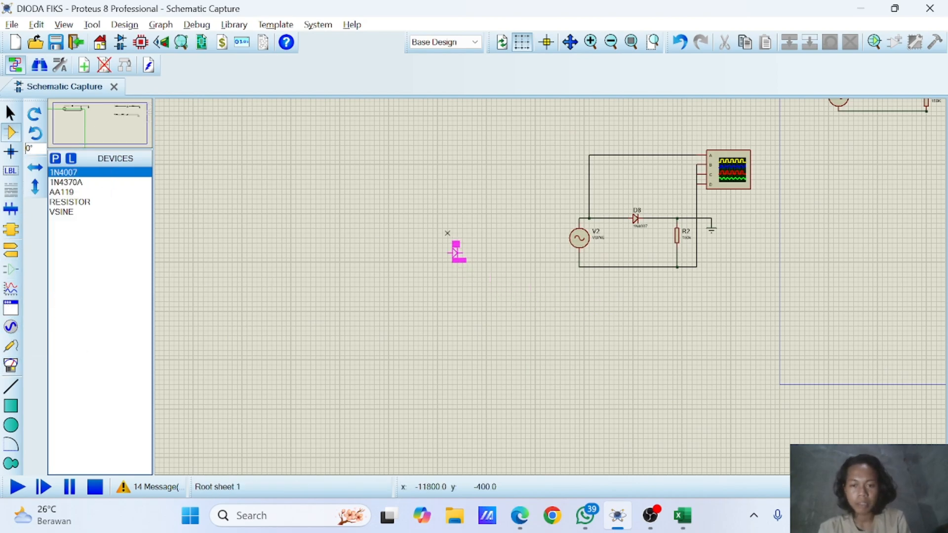
click(350, 159)
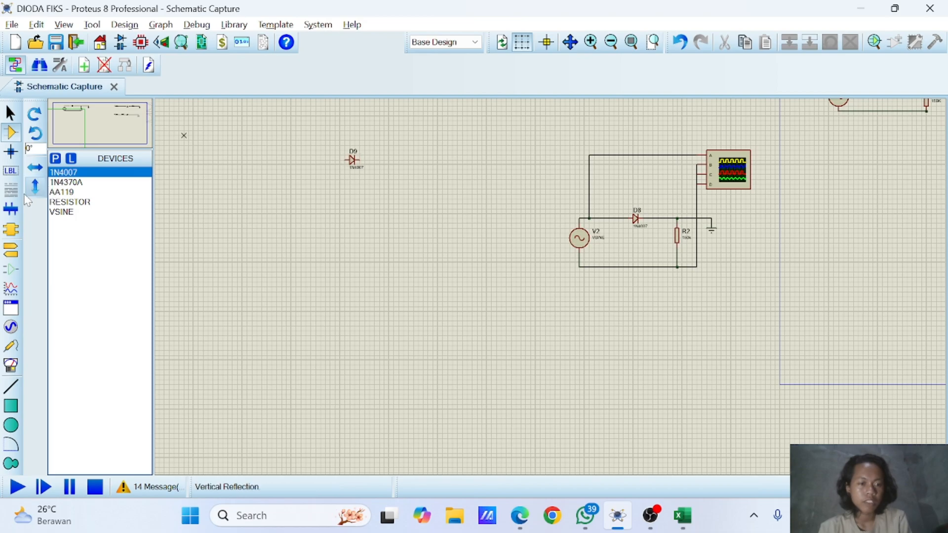
Place a DC generator wired to the anode of diode D9, and shift the diode so the wire runs straight.
click(11, 346)
click(11, 327)
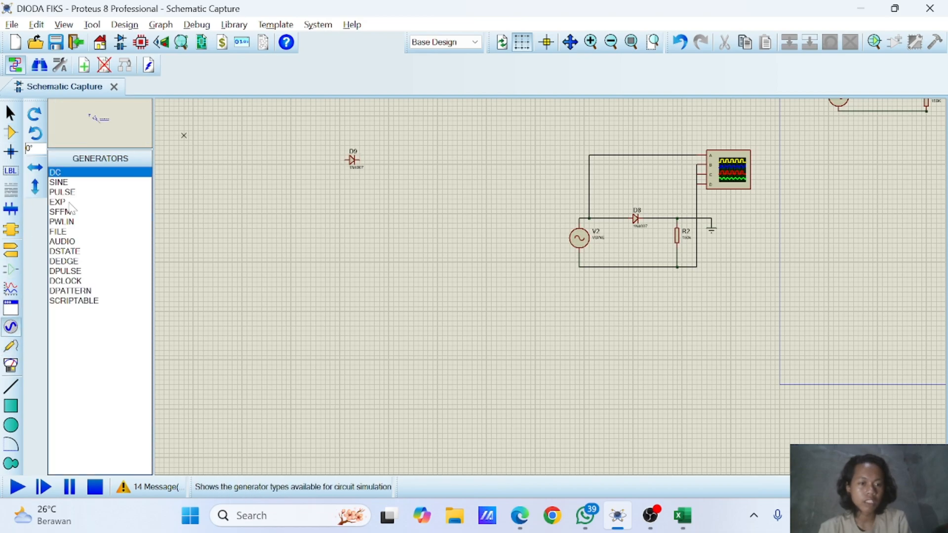
click(291, 154)
click(292, 154)
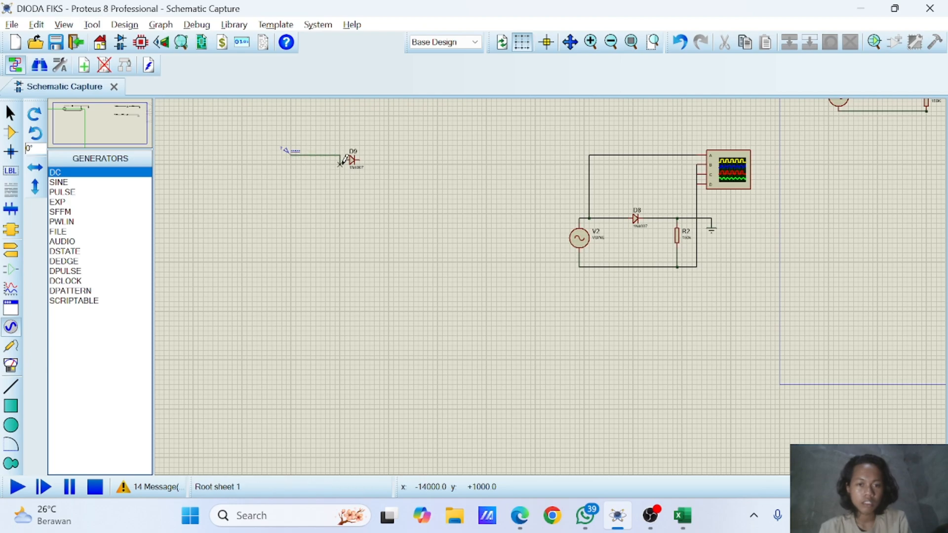
click(346, 159)
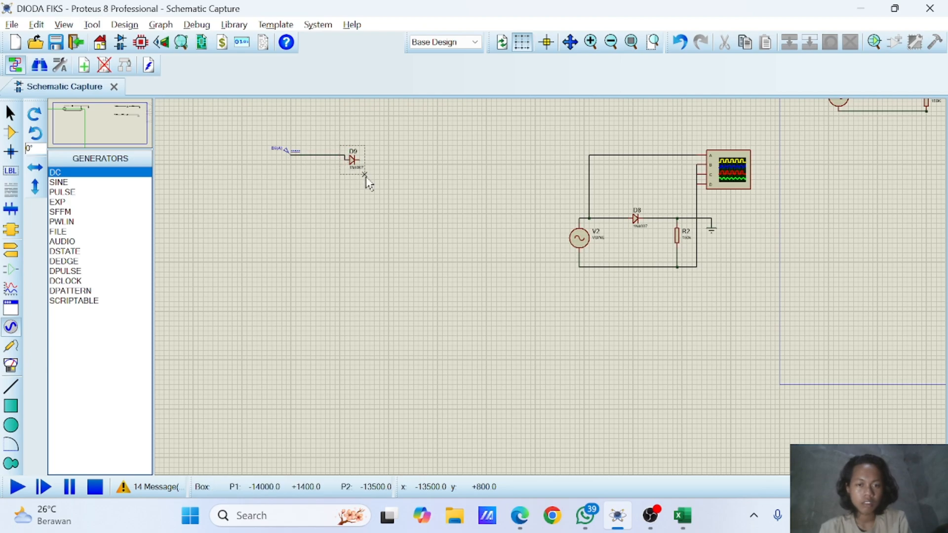
click(364, 180)
click(405, 147)
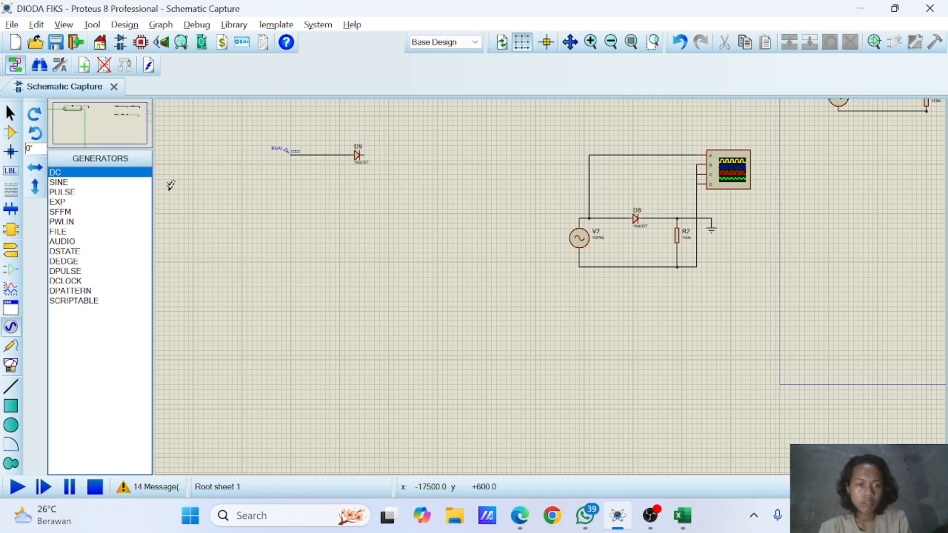
Run a wire from D9's cathode to a point below it and end it with a ground terminal.
click(366, 156)
double_click(390, 193)
click(11, 249)
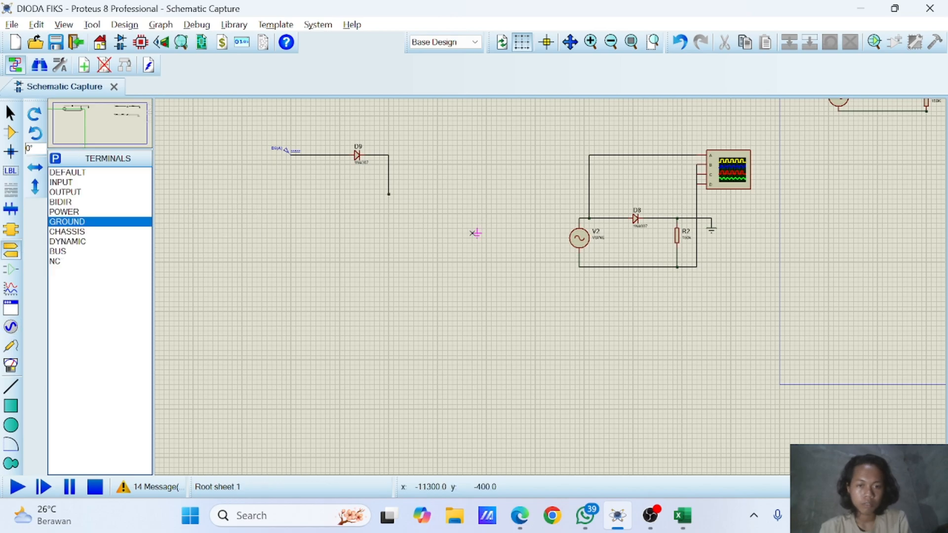
click(389, 199)
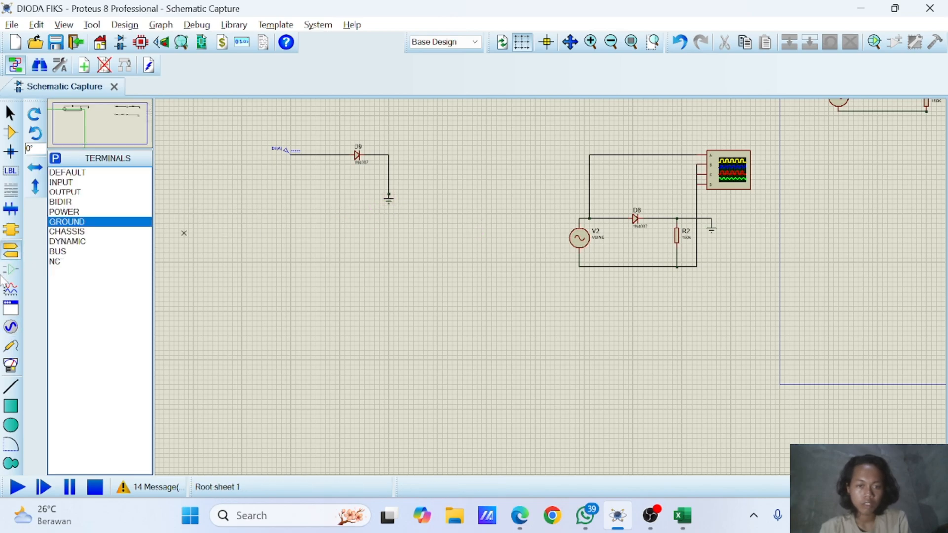
Attach a current probe to the wire between D9's cathode and ground.
click(11, 346)
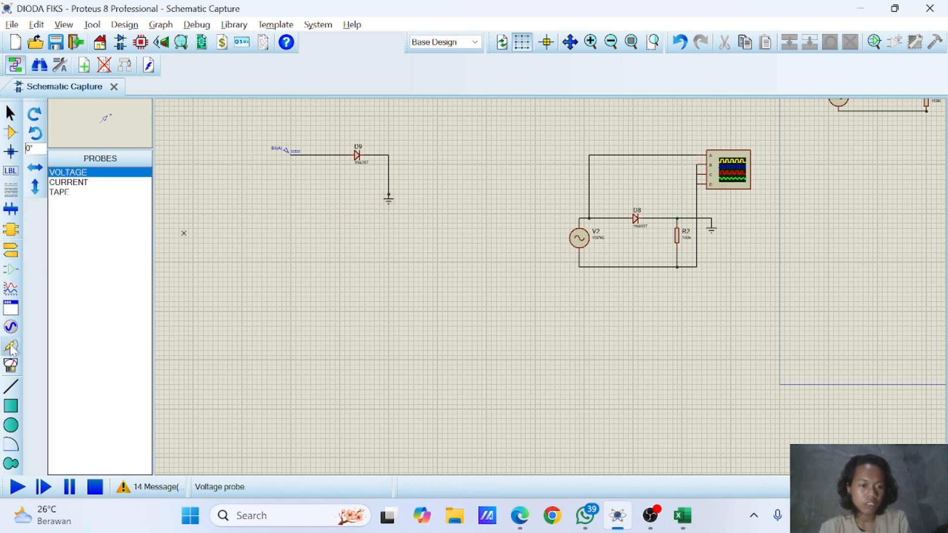
click(74, 183)
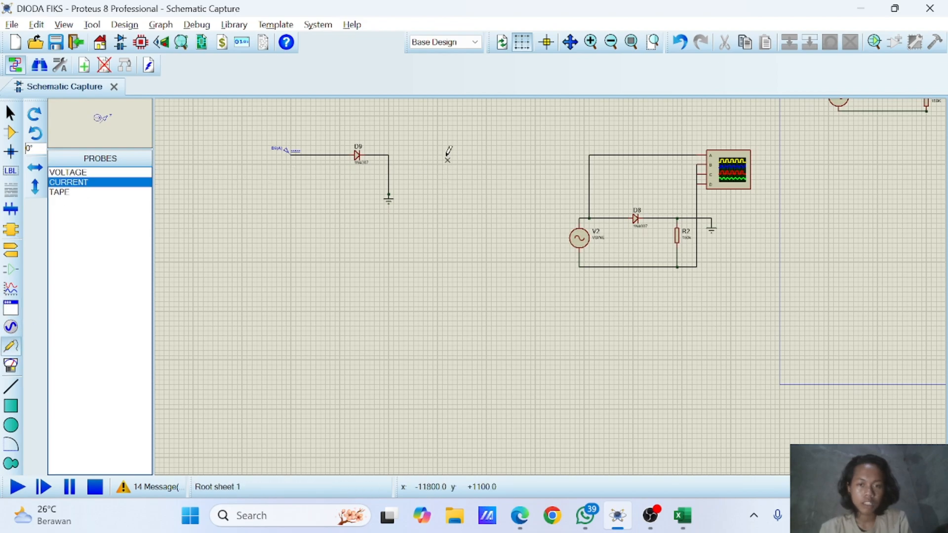
click(389, 148)
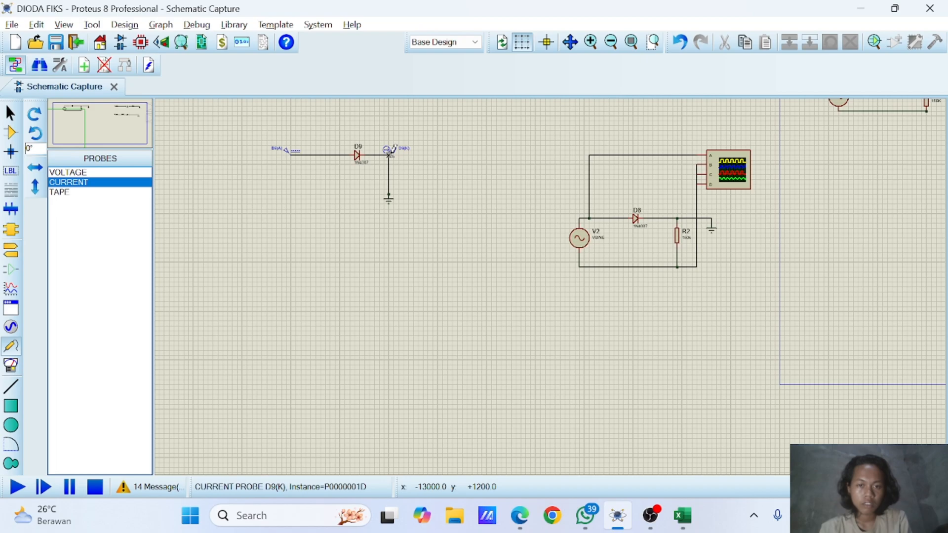
Draw a DC Sweep graph in the space below the D9 circuit.
click(10, 289)
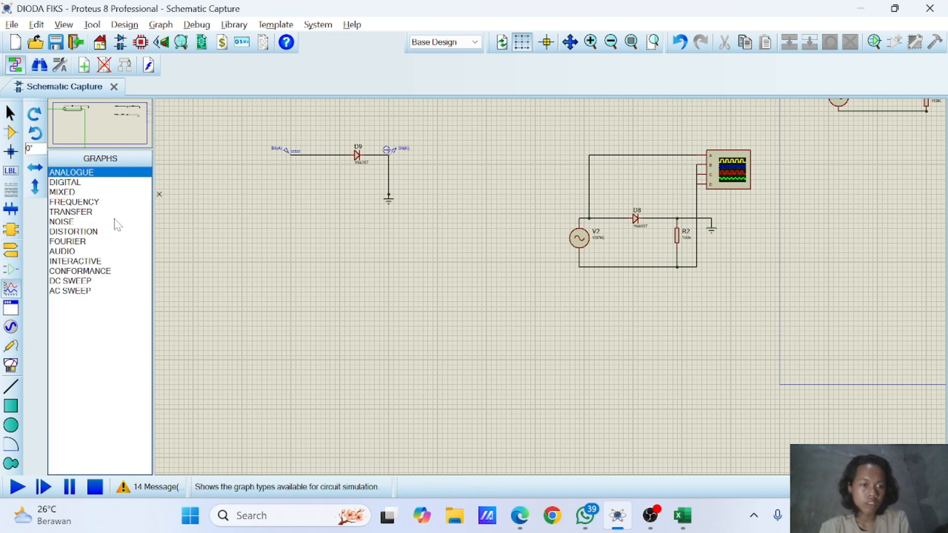
click(91, 281)
drag(274, 220, 409, 306)
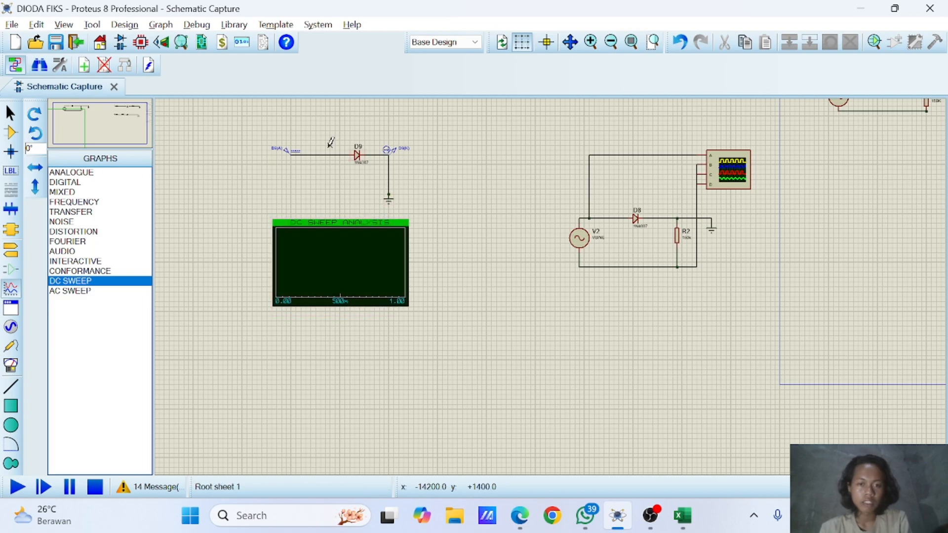
Enable manual edits on DC generator D9(A) and set its property to VALUE=X.
double_click(288, 150)
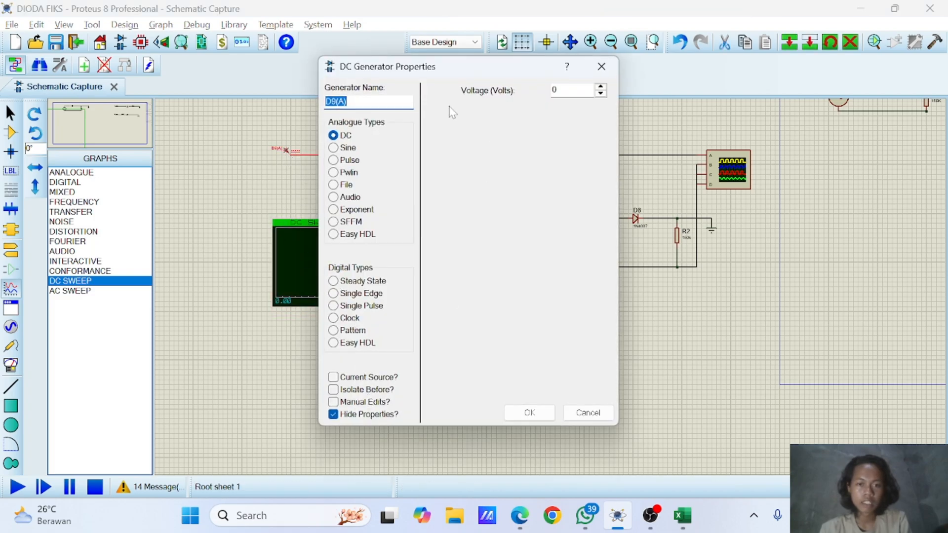
drag(387, 69, 440, 64)
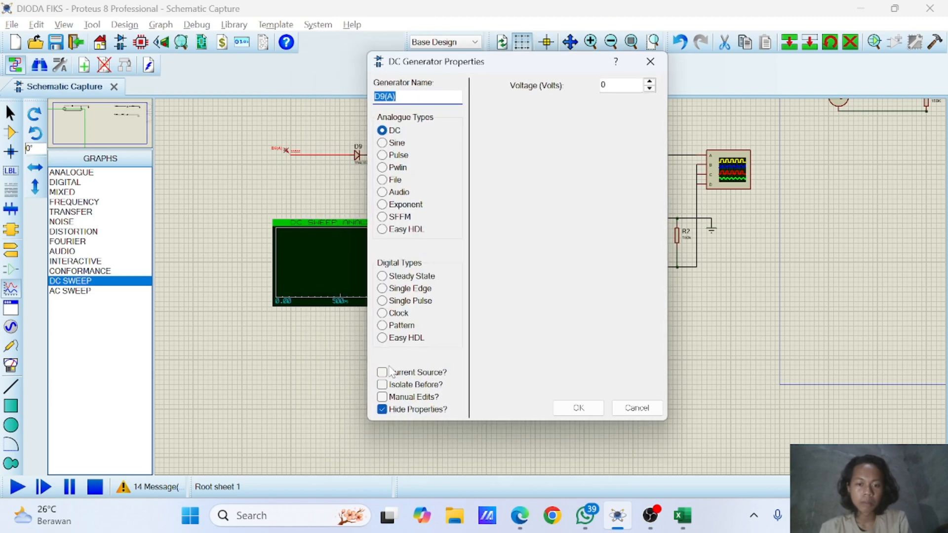
click(393, 397)
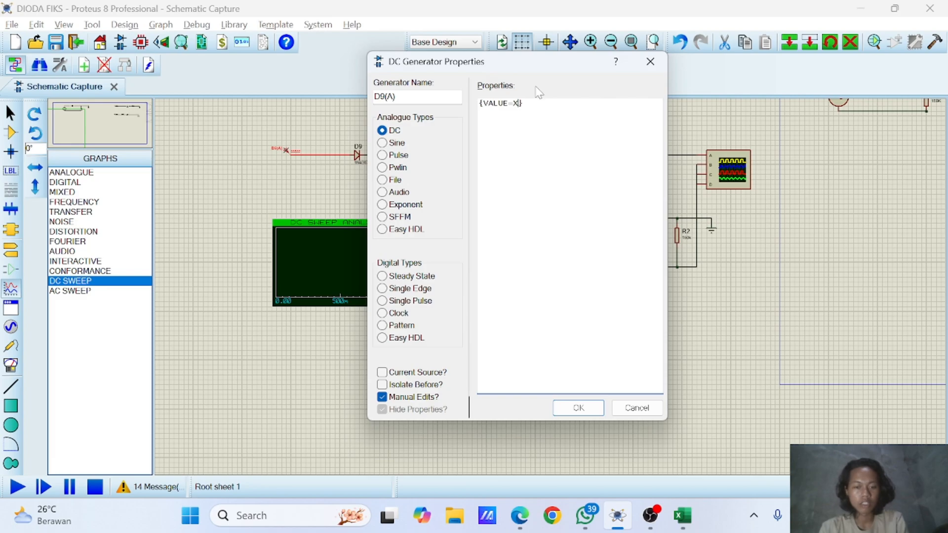
click(578, 408)
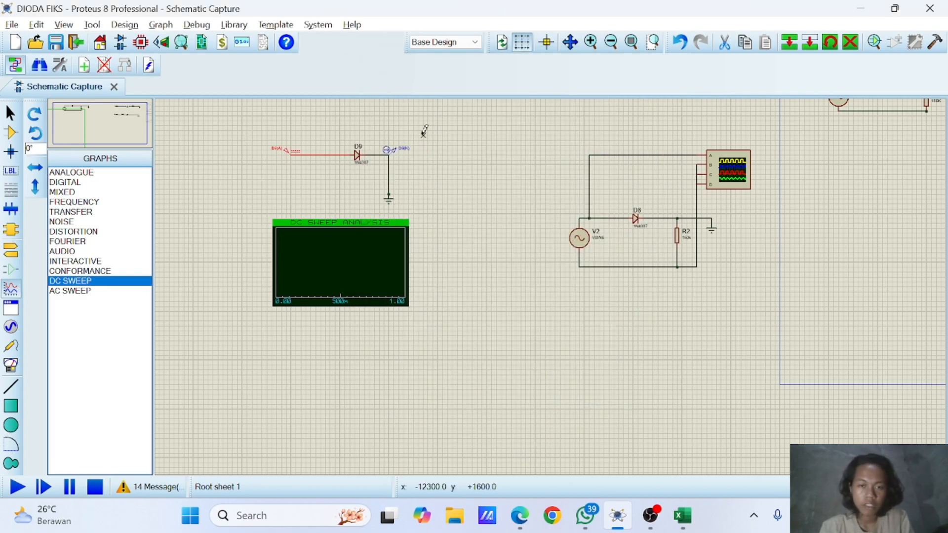
right_click(396, 147)
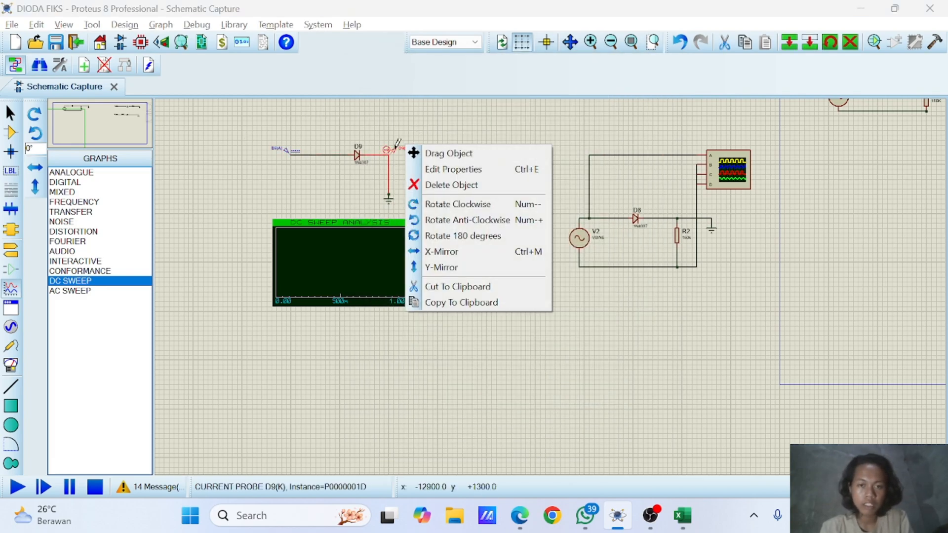
key(ctrl+e)
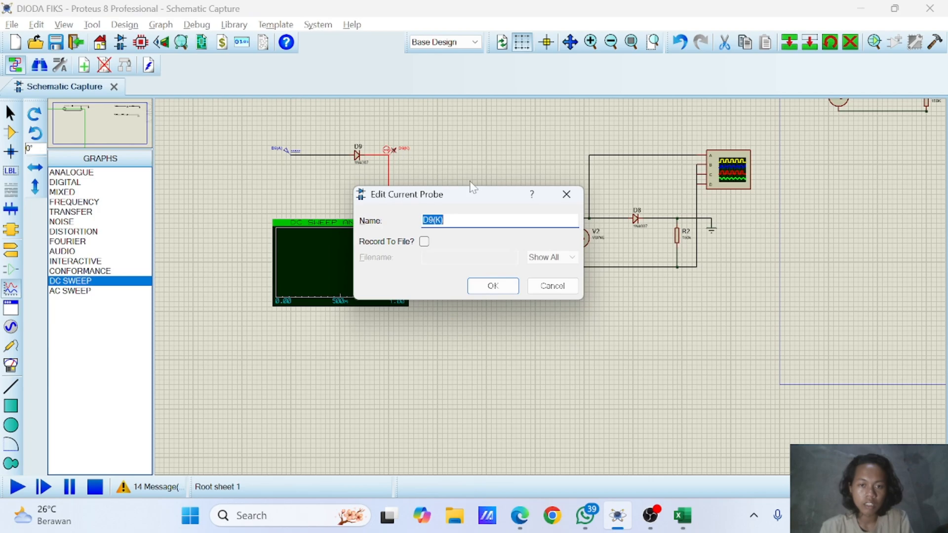
click(567, 194)
Add the D9(K) current probe to the DC Sweep graph and simulate the graph.
mouse_move(396, 155)
mouse_down()
mouse_move(421, 195)
mouse_move(387, 238)
mouse_move(360, 243)
mouse_up()
key(space)
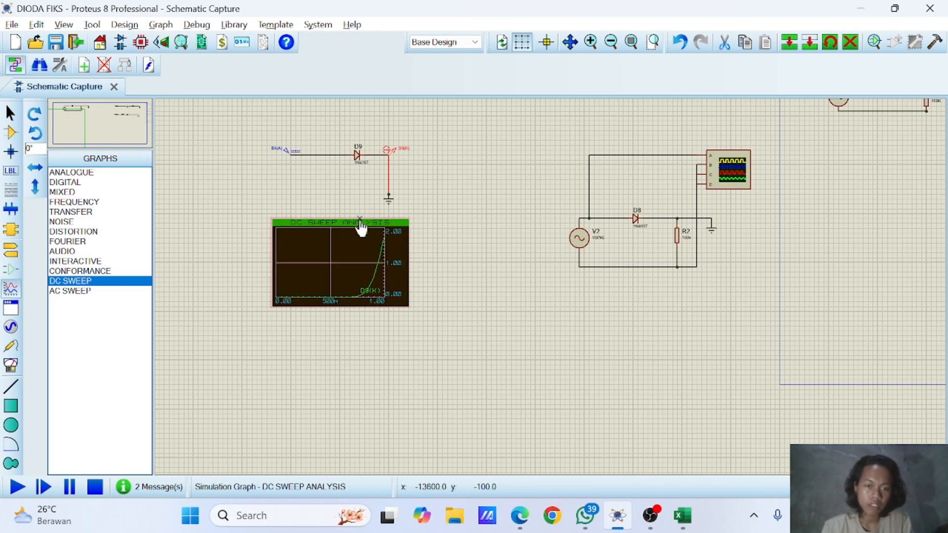
Open the D9 DC sweep graph full size and trace its cursor along the curve around the cut-in region, then close it.
click(352, 236)
click(351, 222)
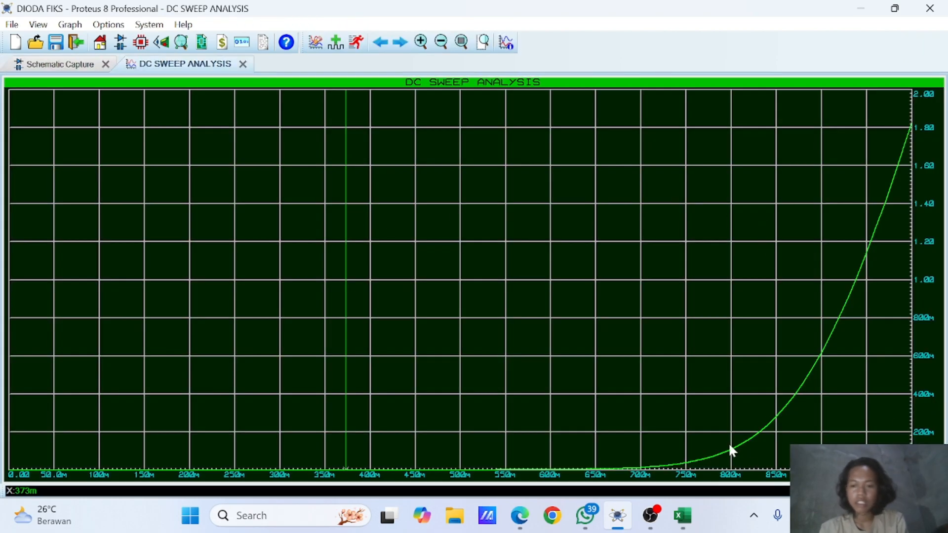
drag(730, 446, 608, 465)
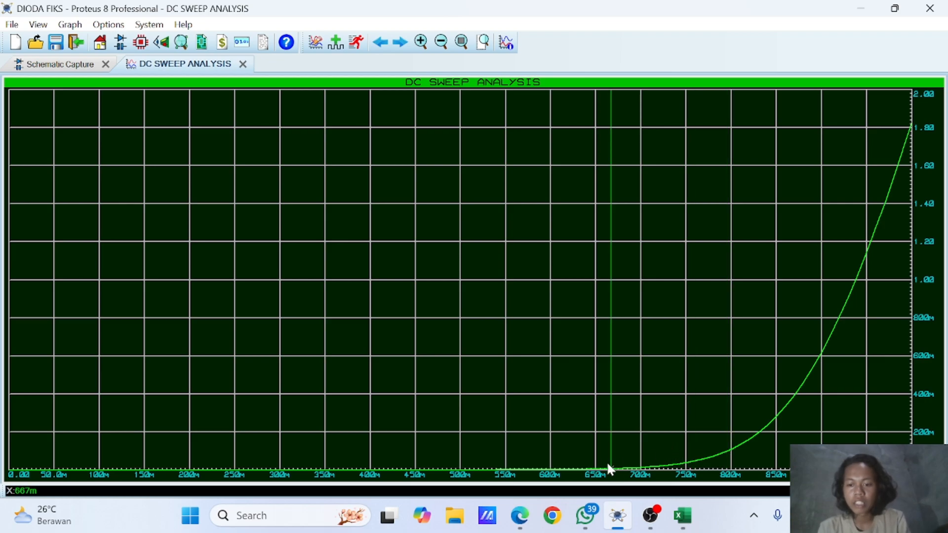
click(616, 469)
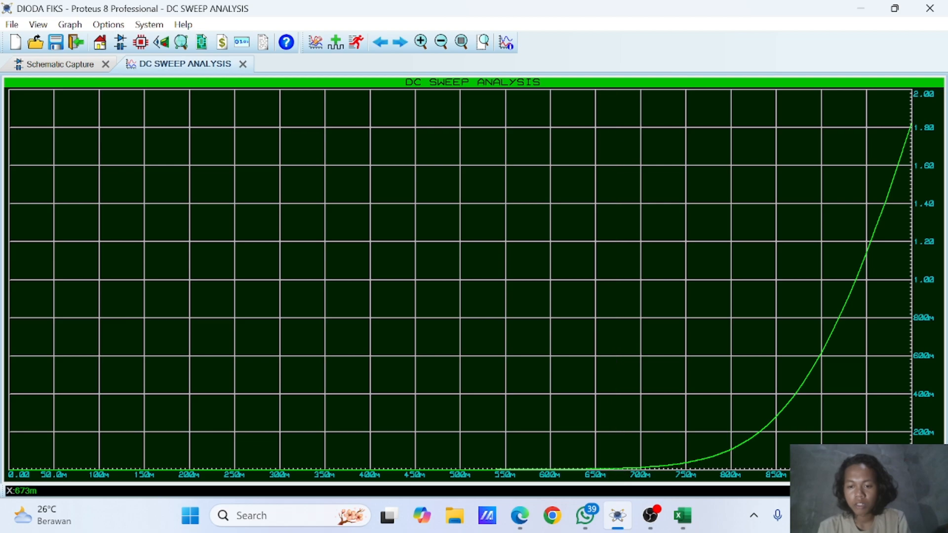
click(618, 467)
drag(615, 465, 642, 468)
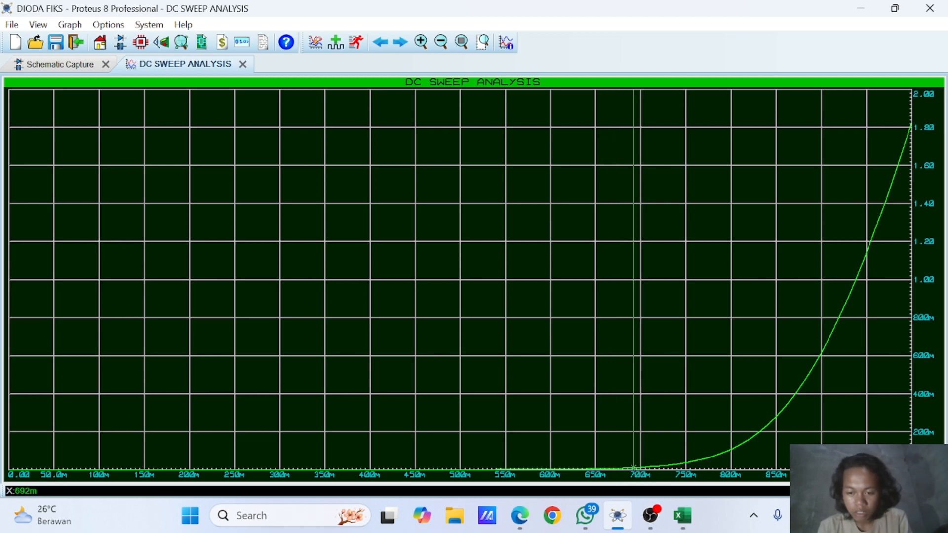
click(243, 64)
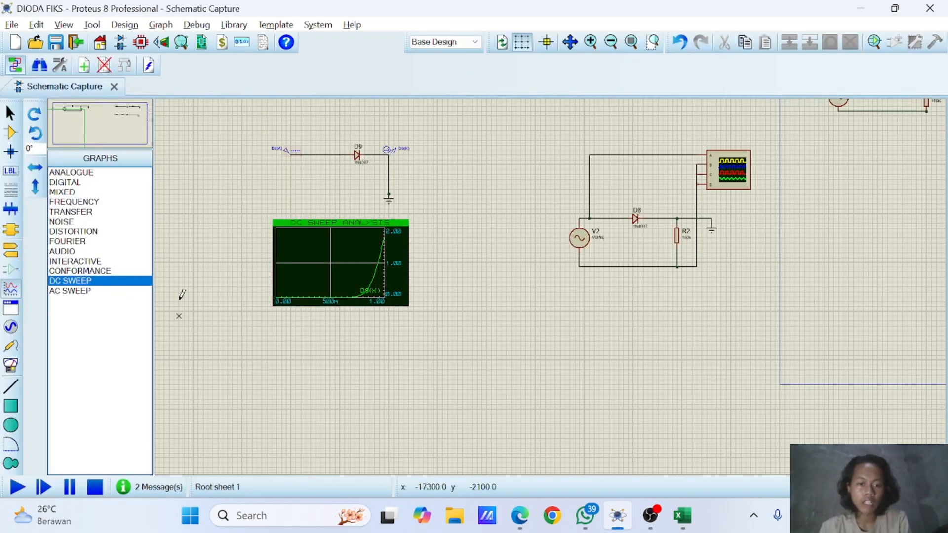
Place a 1N4007 diode rotated 180° in the empty area below the D9 sweep graph.
click(11, 132)
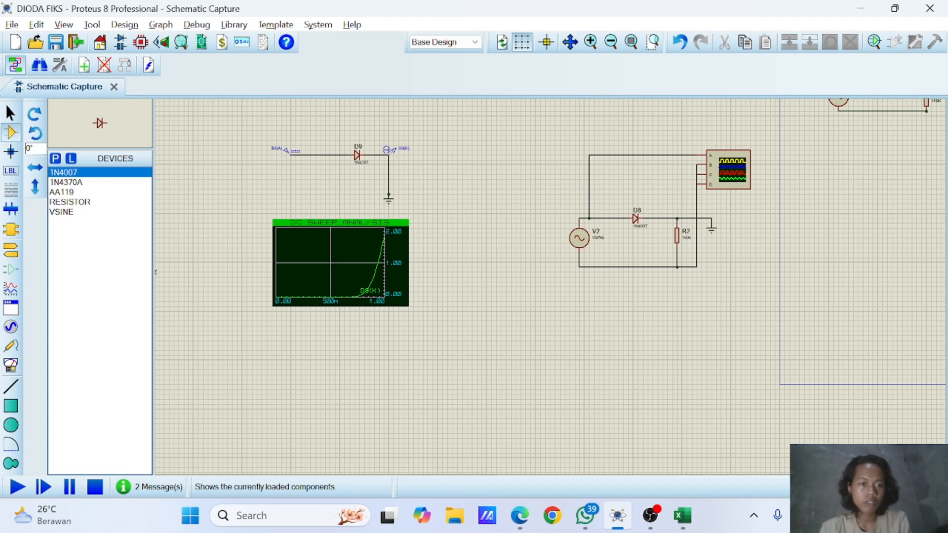
click(32, 122)
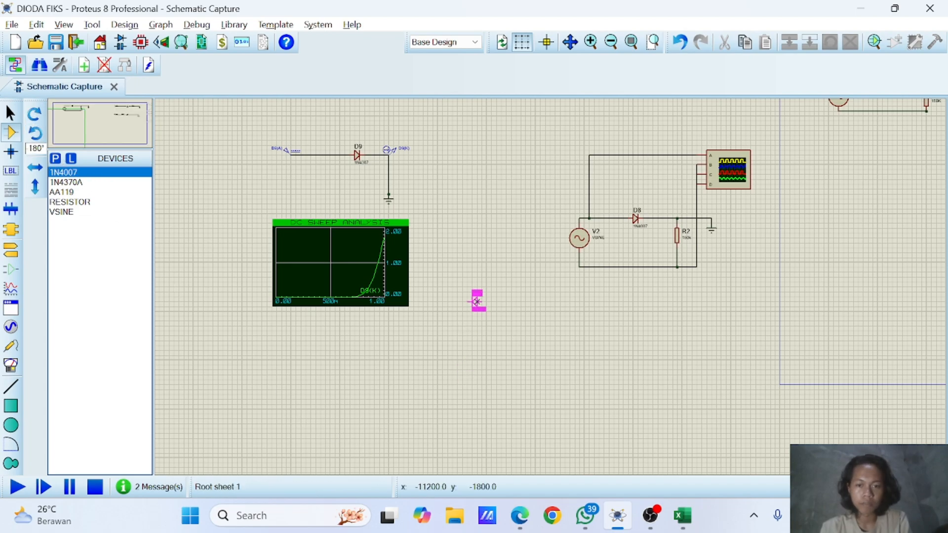
click(261, 358)
scroll(260, 358, up, 1)
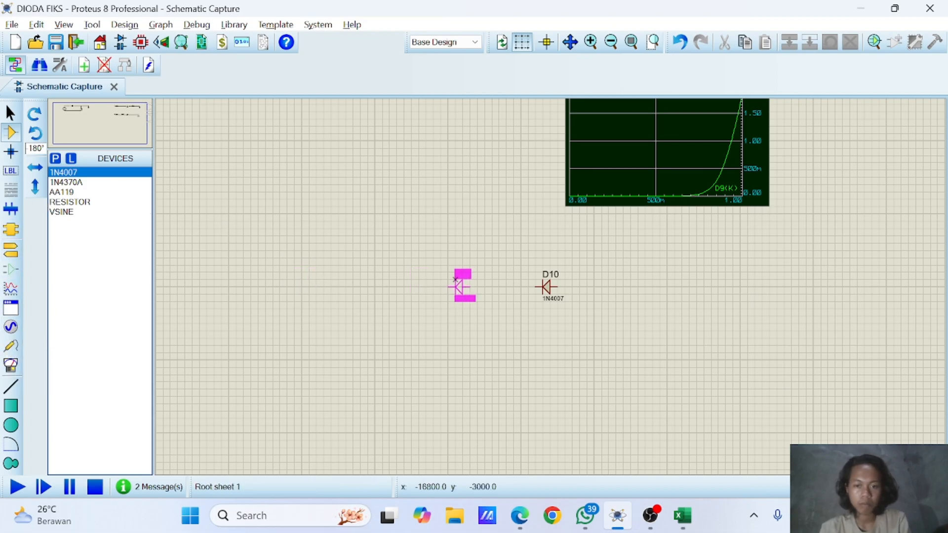
Place a DC generator beside D10 and wire it to the diode's cathode.
click(10, 327)
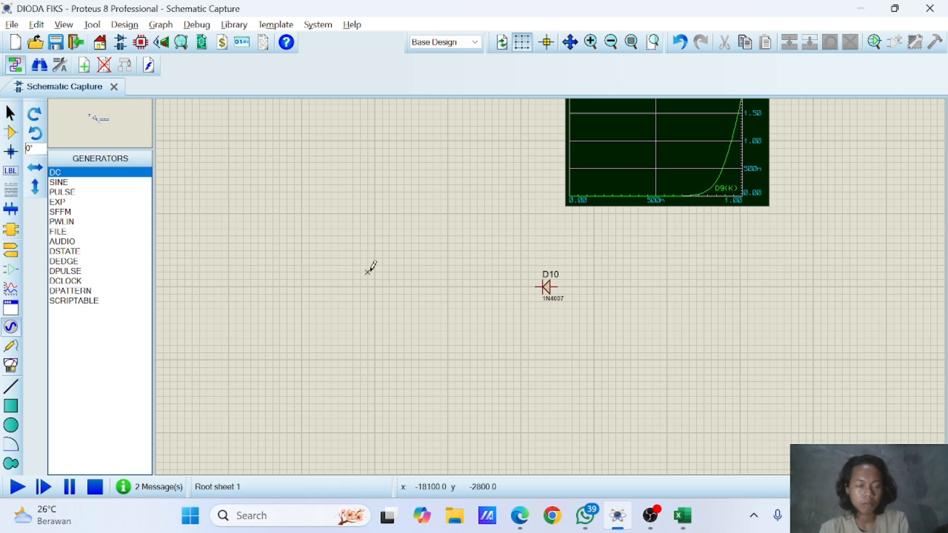
click(484, 286)
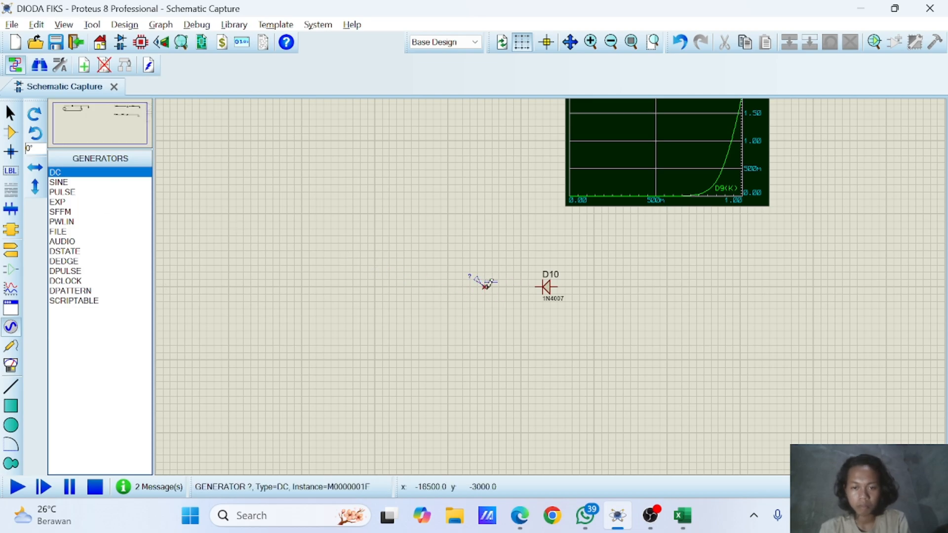
click(485, 286)
click(538, 287)
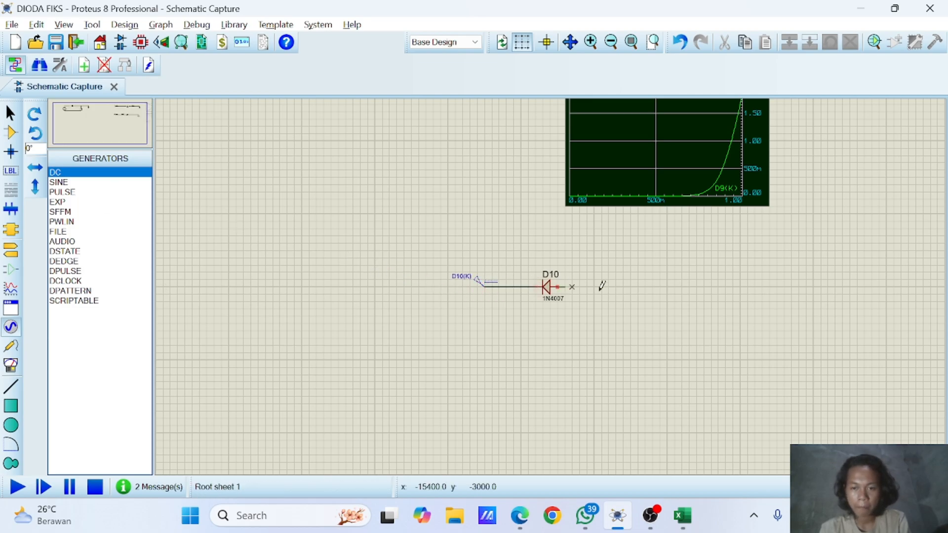
Wire D10's anode down to a new ground terminal and attach a current probe to that wire.
double_click(601, 352)
click(10, 249)
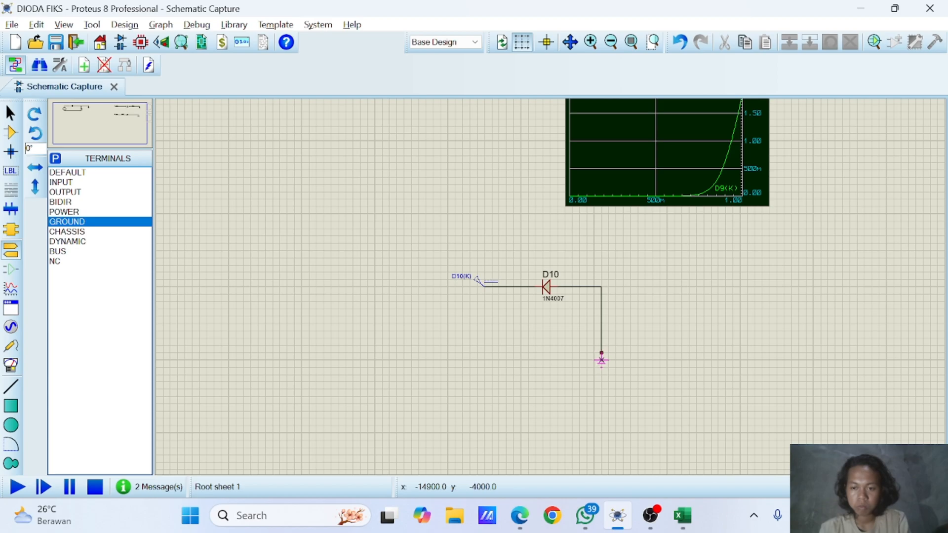
click(601, 361)
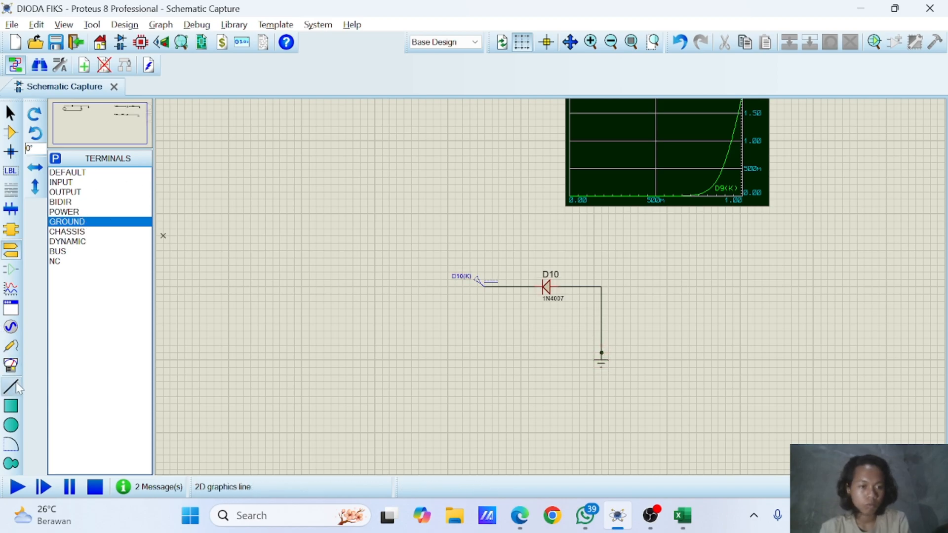
click(10, 346)
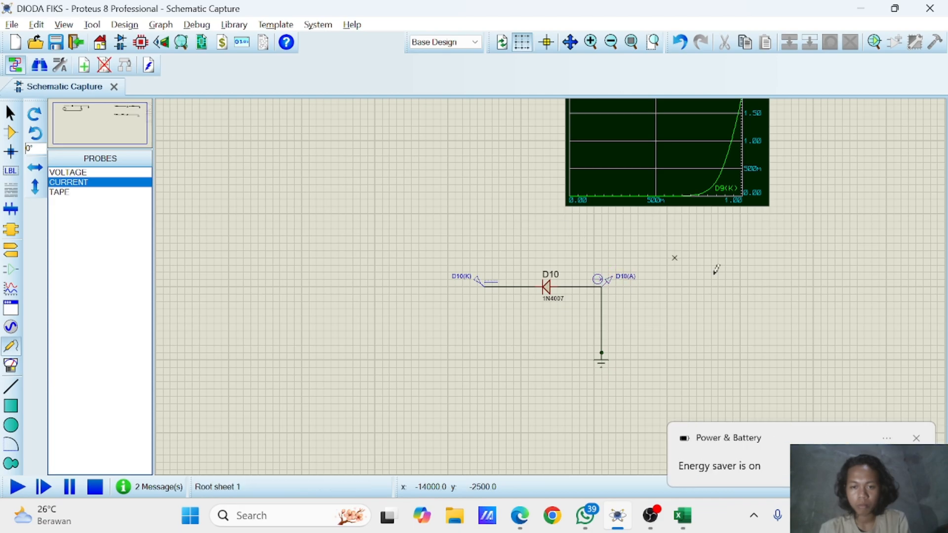
Enable manual edits on DC generator D10(K) and set its property to VALUE=X.
double_click(477, 282)
click(351, 403)
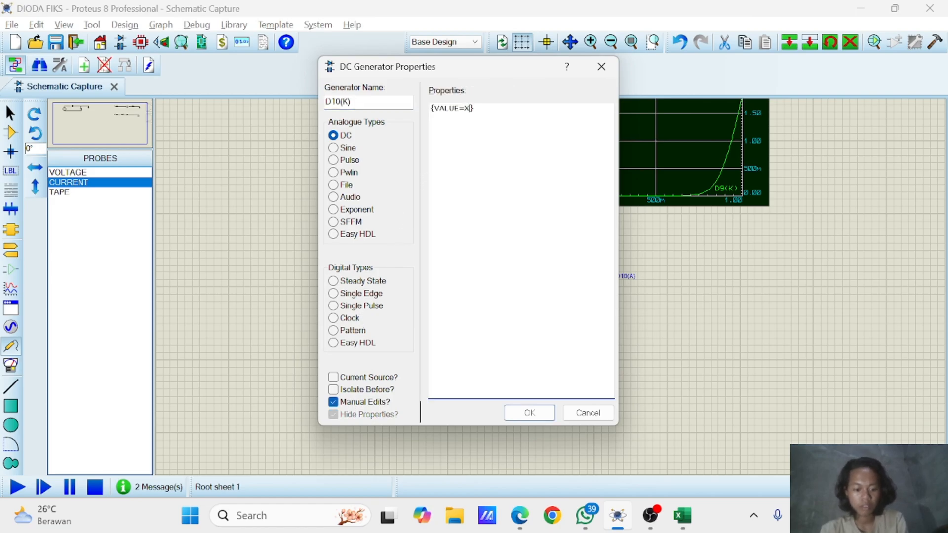
click(538, 418)
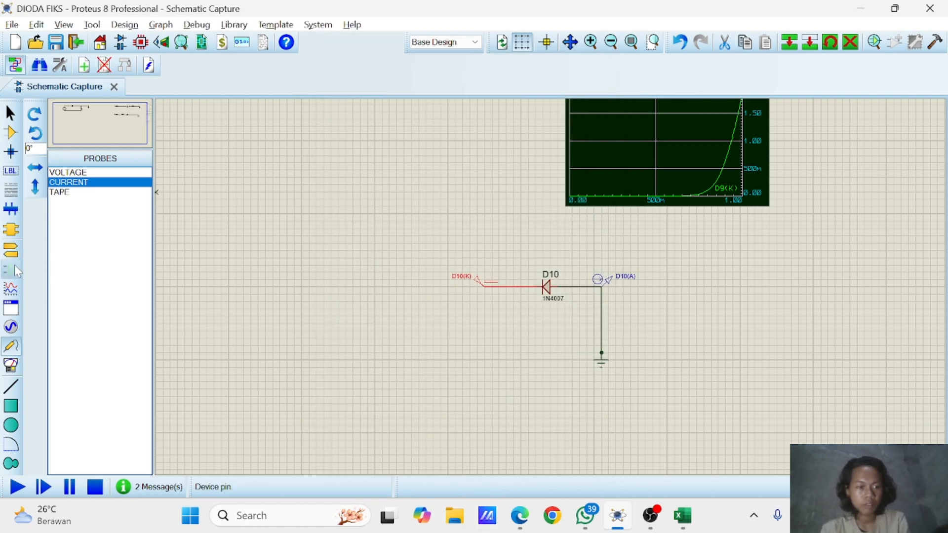
Draw a DC Sweep graph in the free space beside the D10 circuit.
click(11, 289)
click(817, 318)
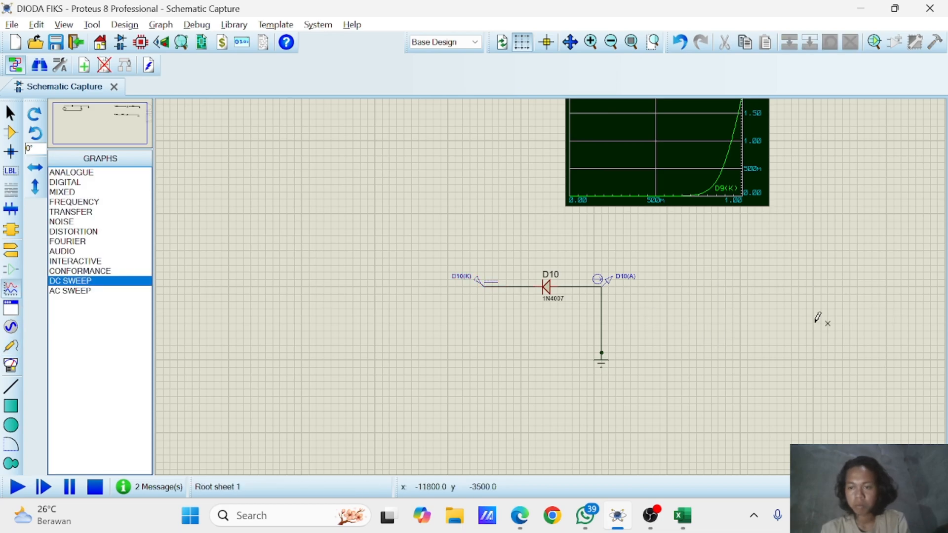
drag(685, 273, 836, 390)
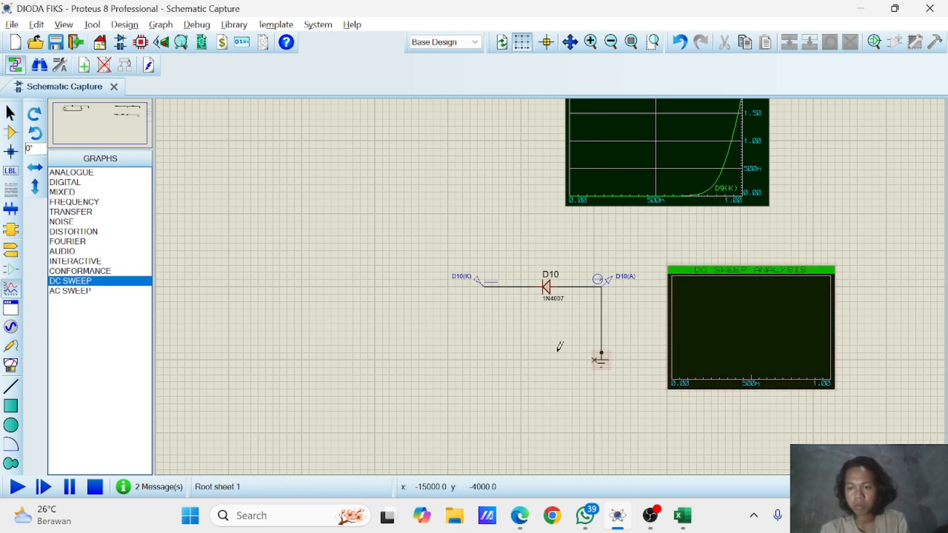
Add the D10(A) current probe to the new DC Sweep graph and simulate the graph.
mouse_move(621, 286)
mouse_down()
mouse_move(615, 279)
mouse_move(688, 314)
mouse_up()
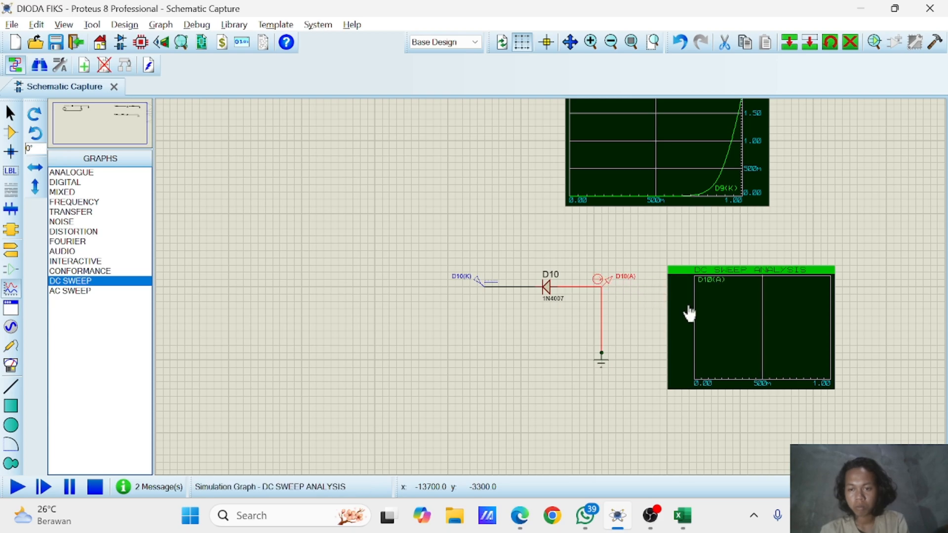
drag(761, 348, 769, 324)
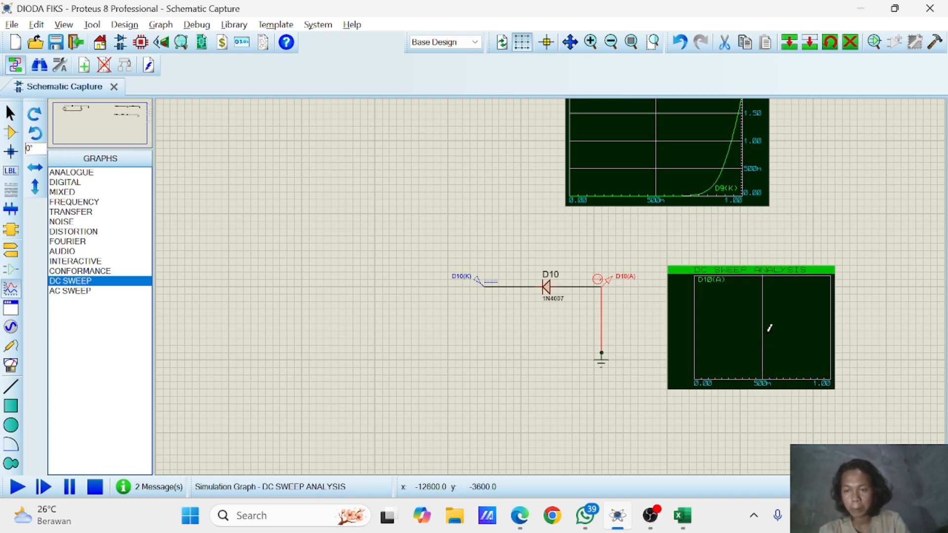
key(space)
Examine the D10 reverse-bias sweep curve full size, close it, and compare the D9 and D10 graphs on the schematic.
click(760, 270)
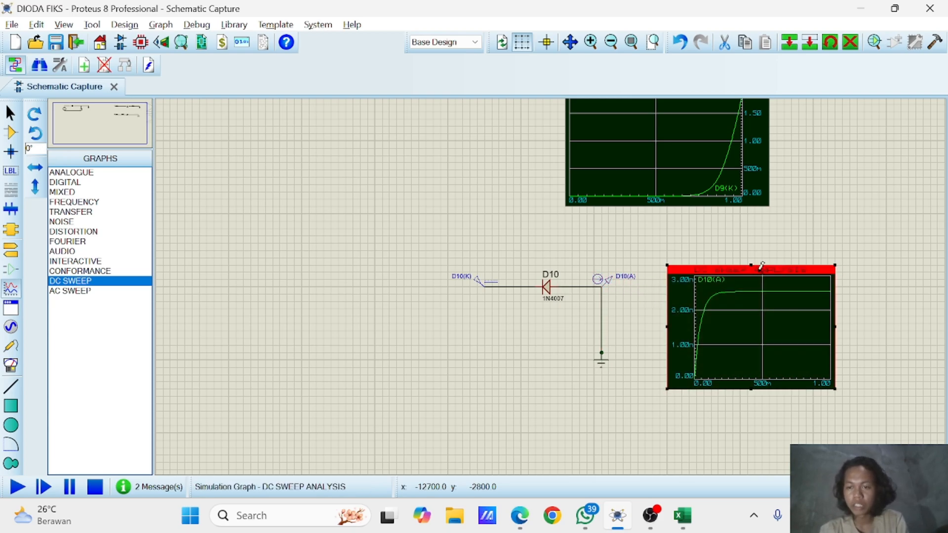
drag(561, 246, 616, 201)
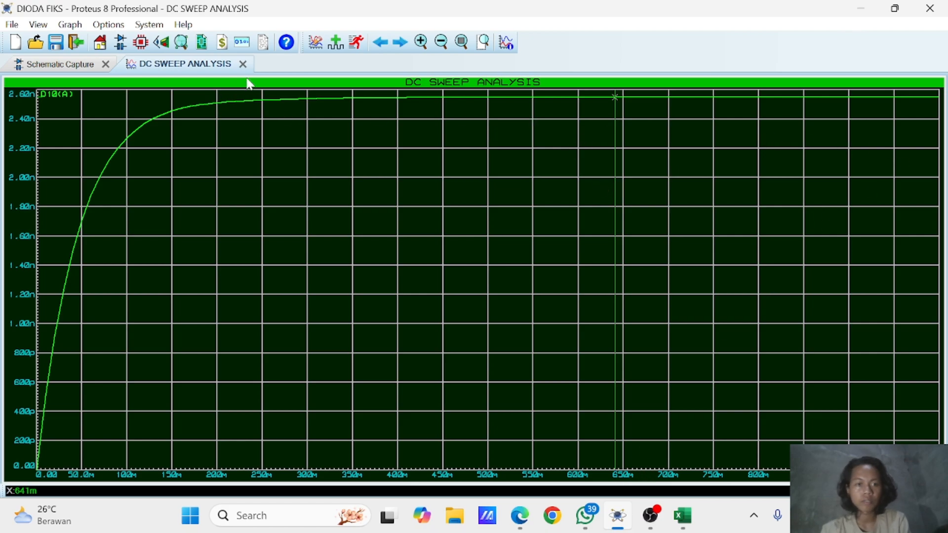
click(242, 63)
scroll(642, 235, down, 4)
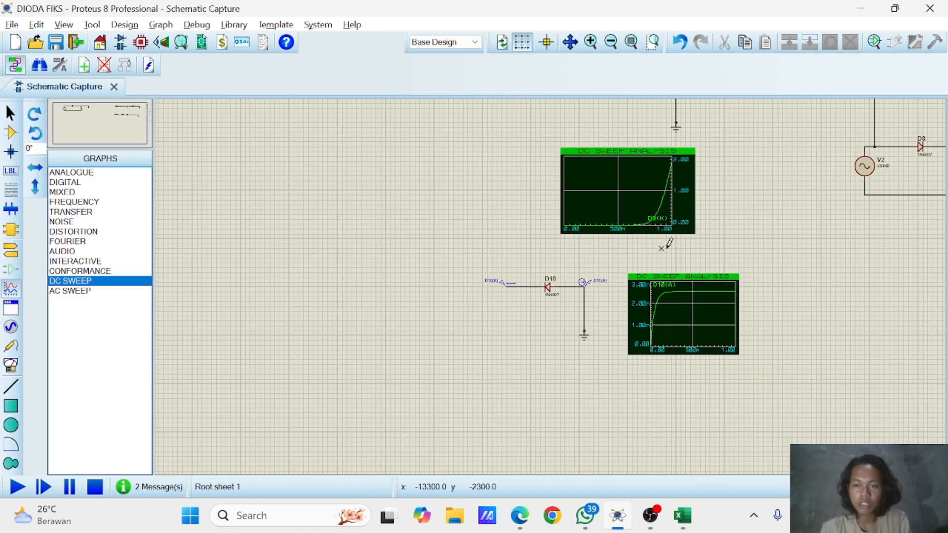
scroll(789, 242, up, 2)
scroll(499, 267, up, 2)
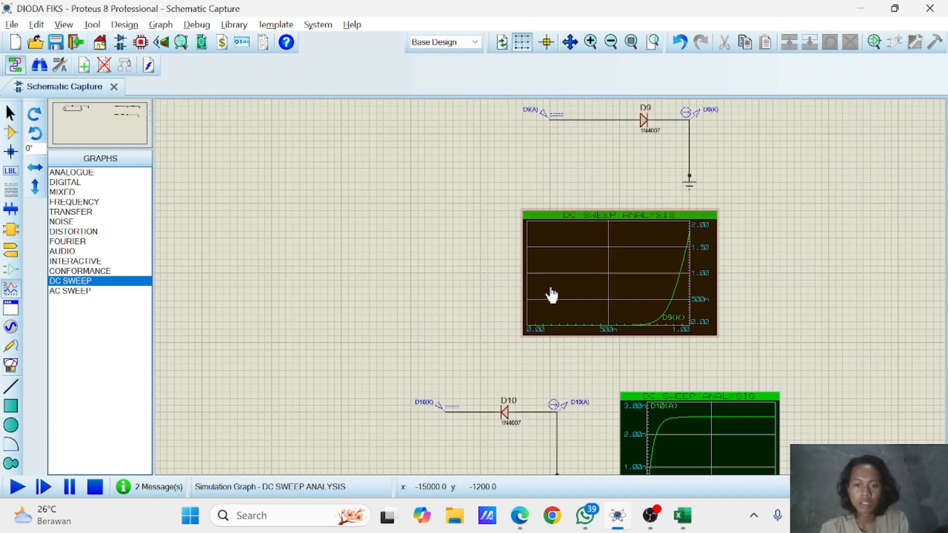
scroll(550, 296, down, 2)
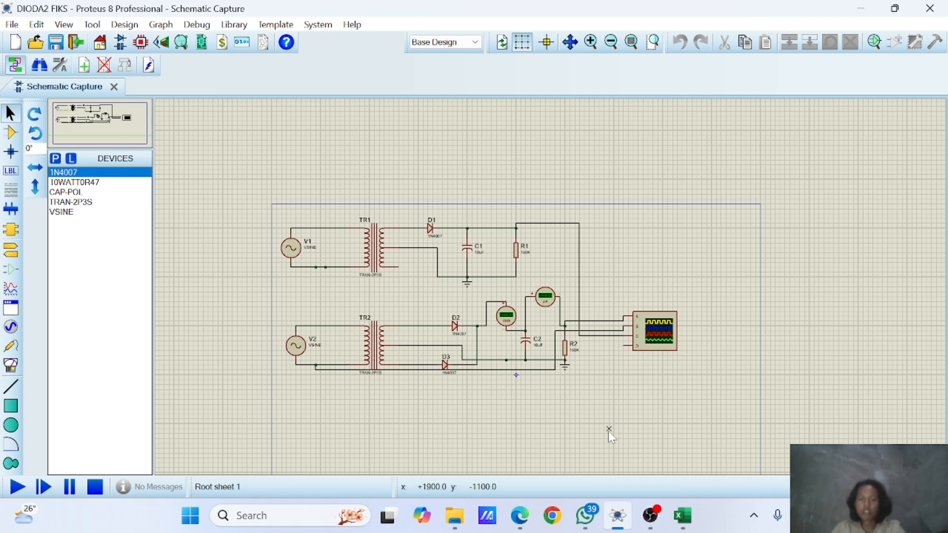
Switch to the lab module PDF in Edge and review the half-wave rectifier circuit with CT transformer in Gambar 2.
click(520, 516)
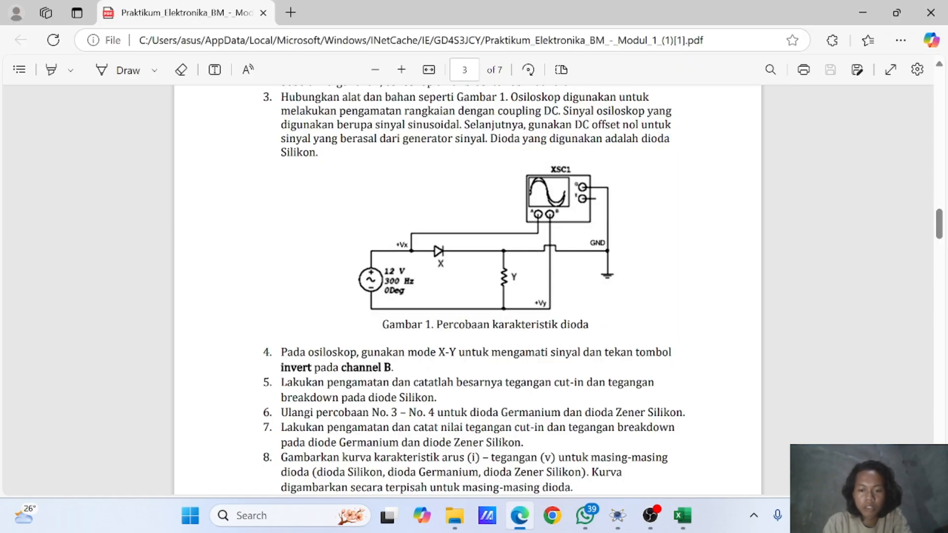
scroll(468, 290, down, 15)
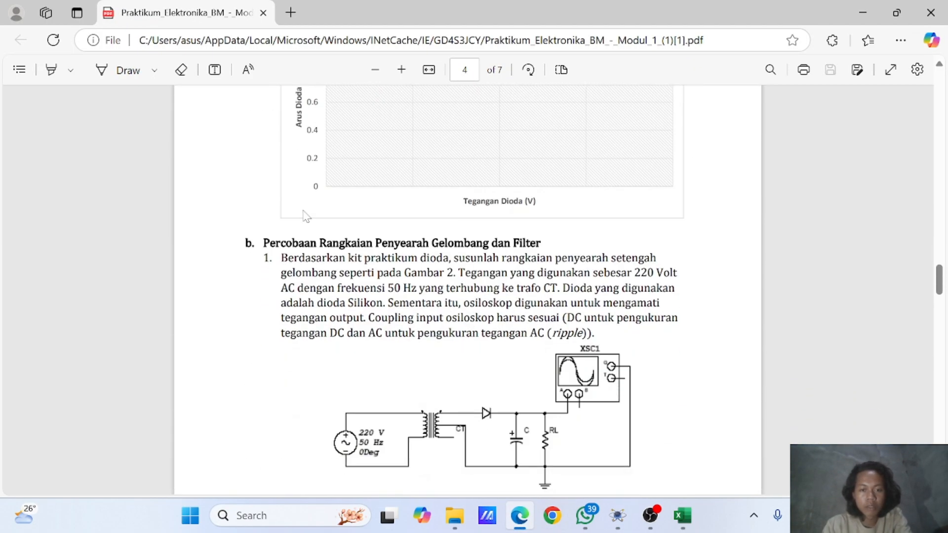
scroll(468, 291, down, 10)
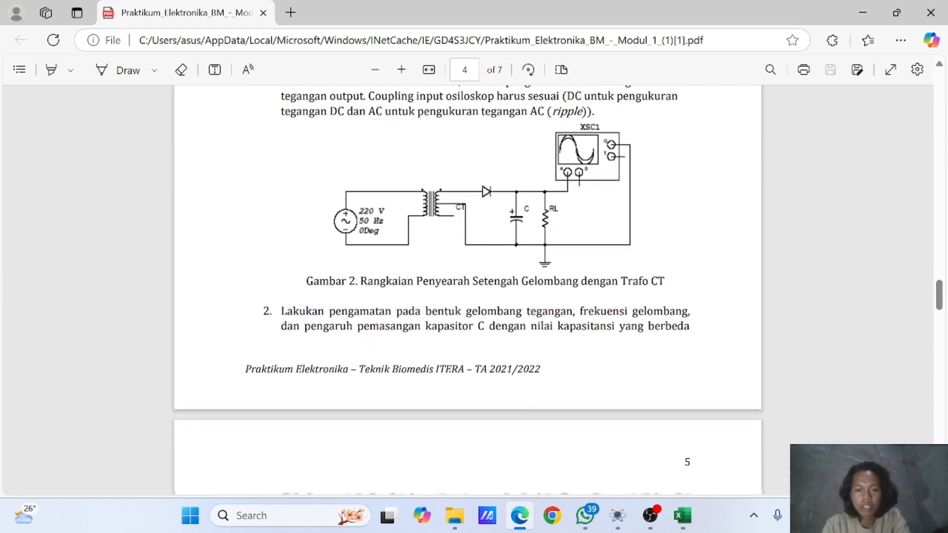
scroll(453, 310, down, 3)
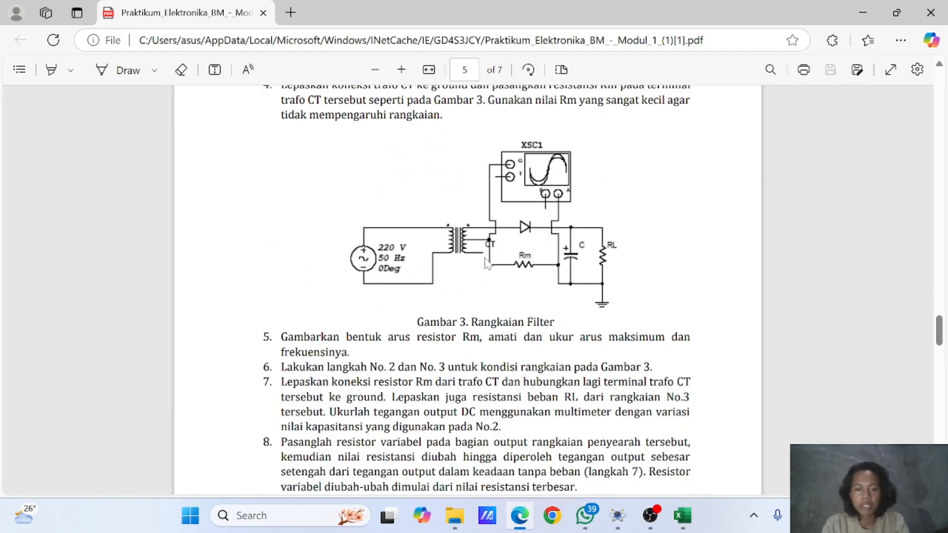
scroll(453, 310, up, 12)
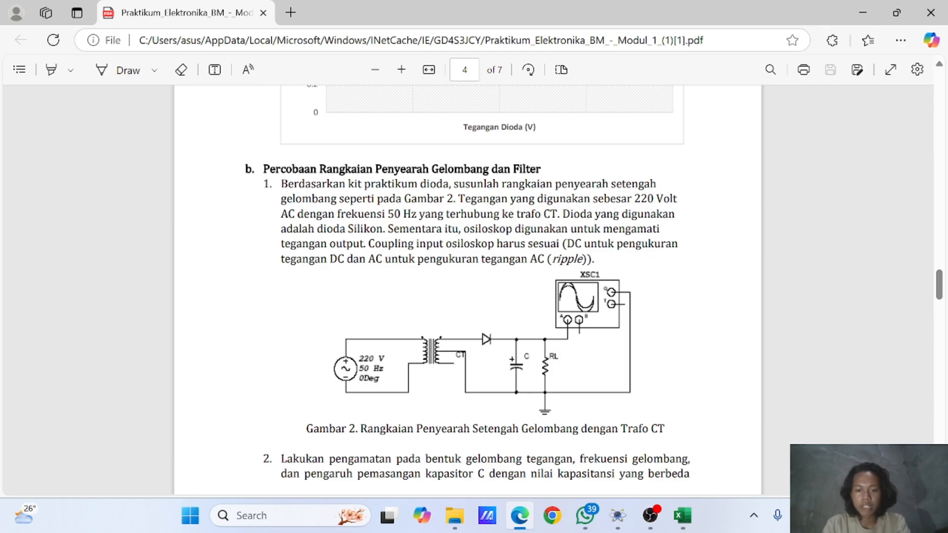
Return to the DIODA2 FIKS schematic in Proteus and place a VSINE source with a TRAN-2P3S transformer beside it in an empty area.
key(alt+Tab)
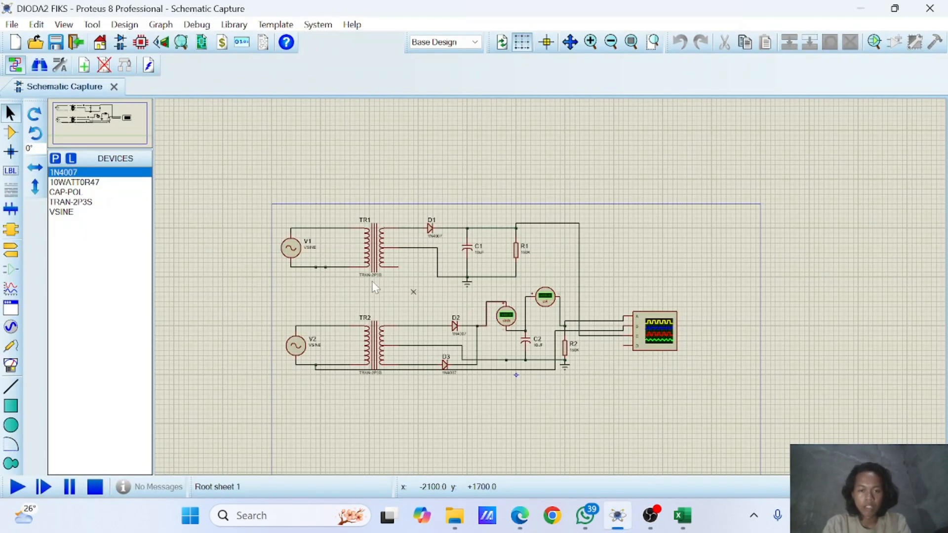
scroll(372, 280, down, 2)
scroll(559, 267, up, 5)
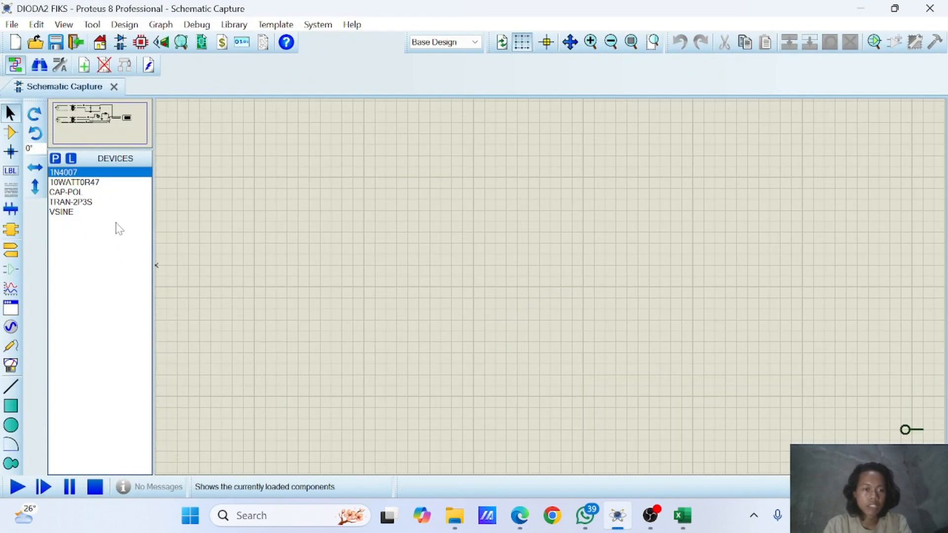
click(64, 212)
click(331, 320)
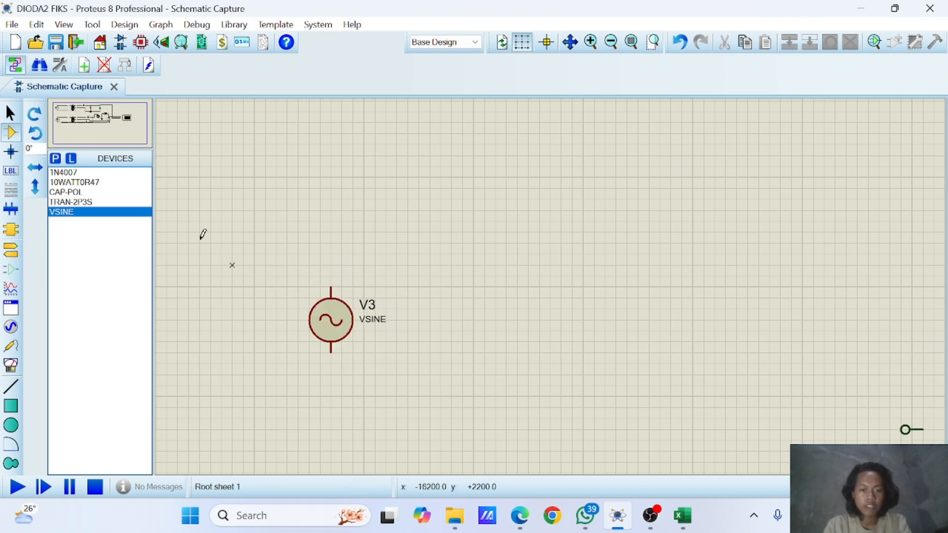
click(85, 202)
click(474, 320)
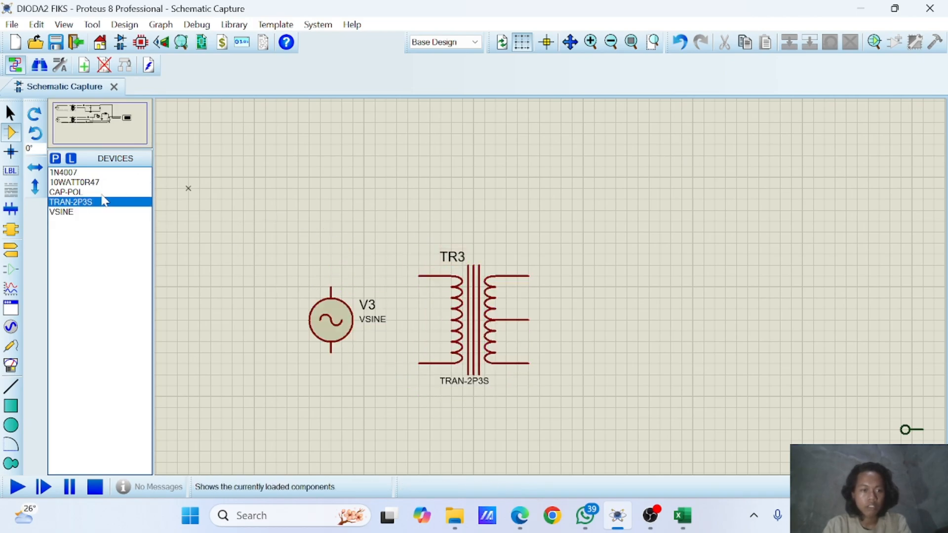
Recheck the rectifier figure in the module and place a 1N4007 diode in line with the transformer's upper secondary terminal.
key(alt+Tab)
key(alt+Tab)
click(94, 172)
click(626, 265)
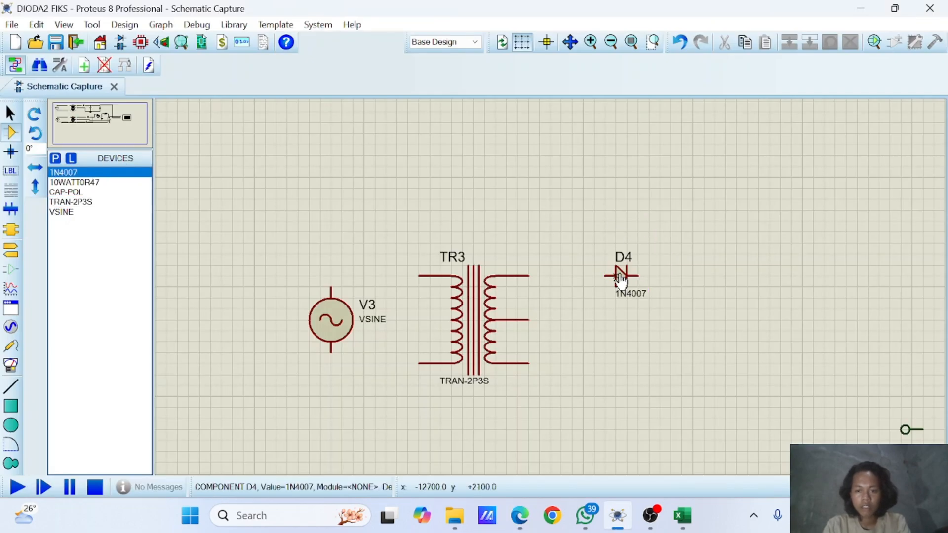
Recheck the module figure, then place a CAP-POL capacitor and a 10WATT0R47 resistor, both rotated 90°, beyond diode D4.
key(alt+Tab)
key(alt+Tab)
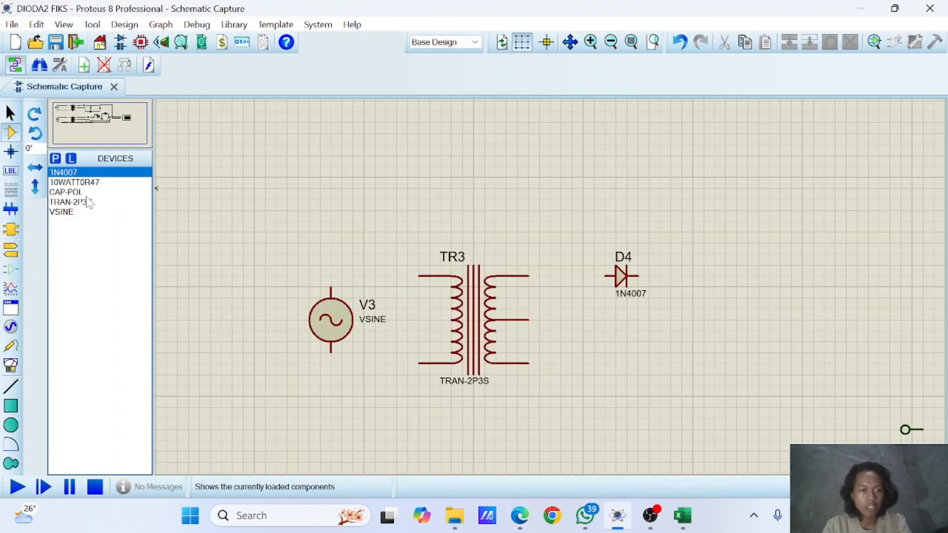
click(85, 192)
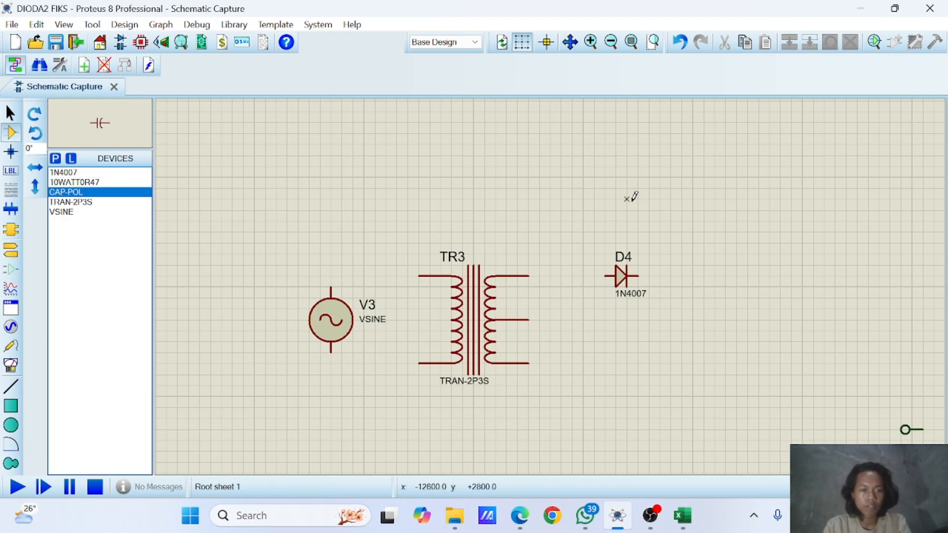
click(34, 130)
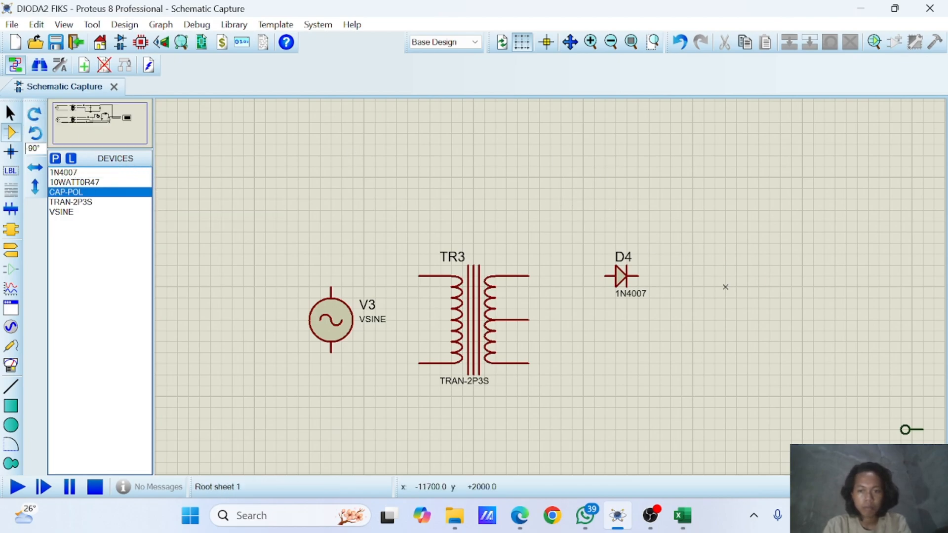
click(748, 320)
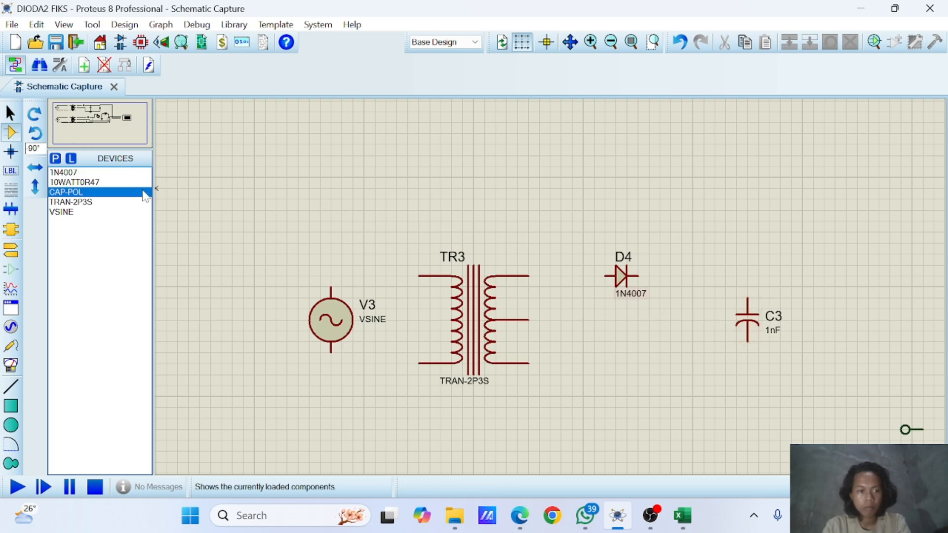
click(118, 182)
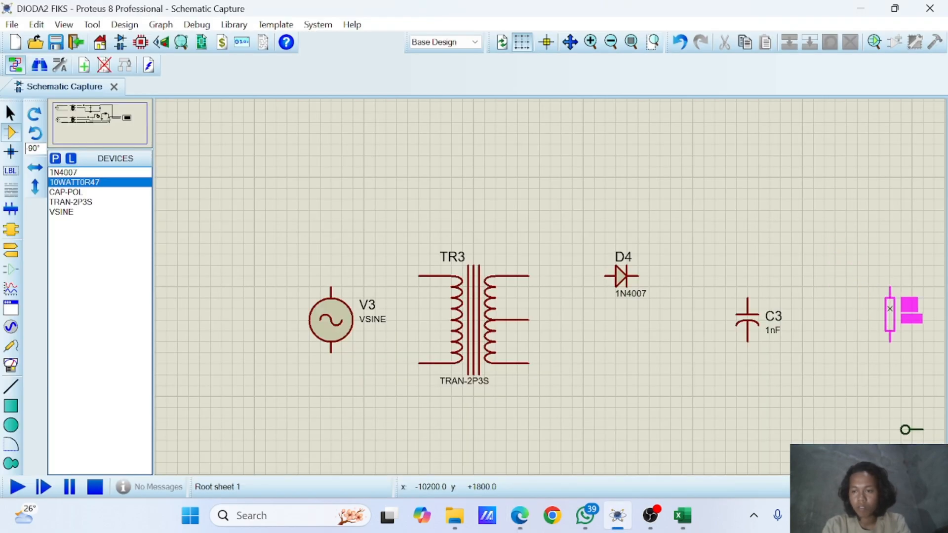
click(890, 315)
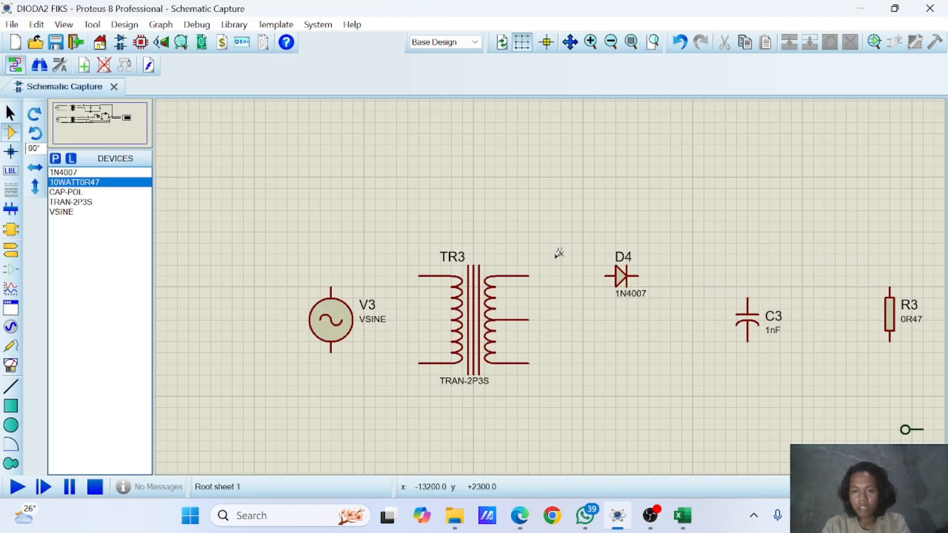
Wire the transformer's upper secondary terminal through diode D4 to the upper ends of capacitor C3 and resistor R3.
click(528, 275)
click(607, 275)
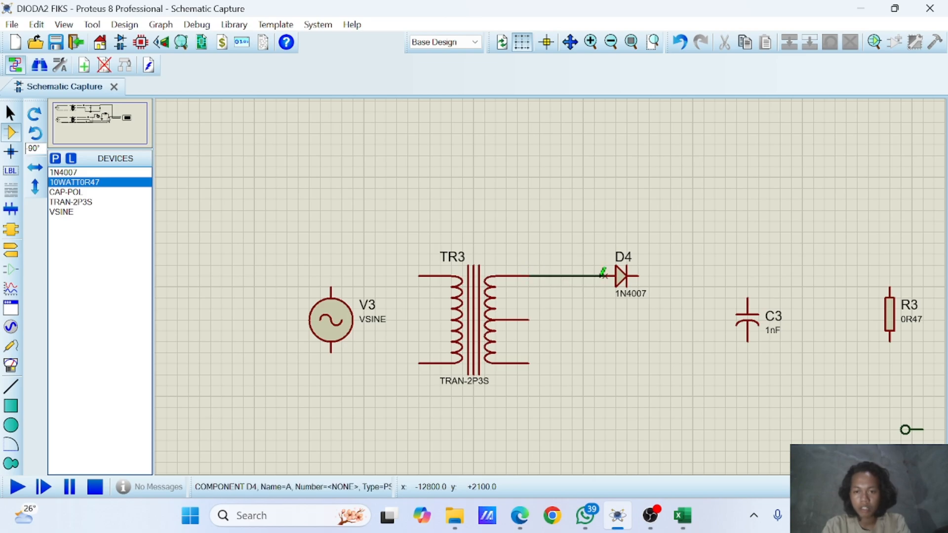
click(638, 275)
click(747, 290)
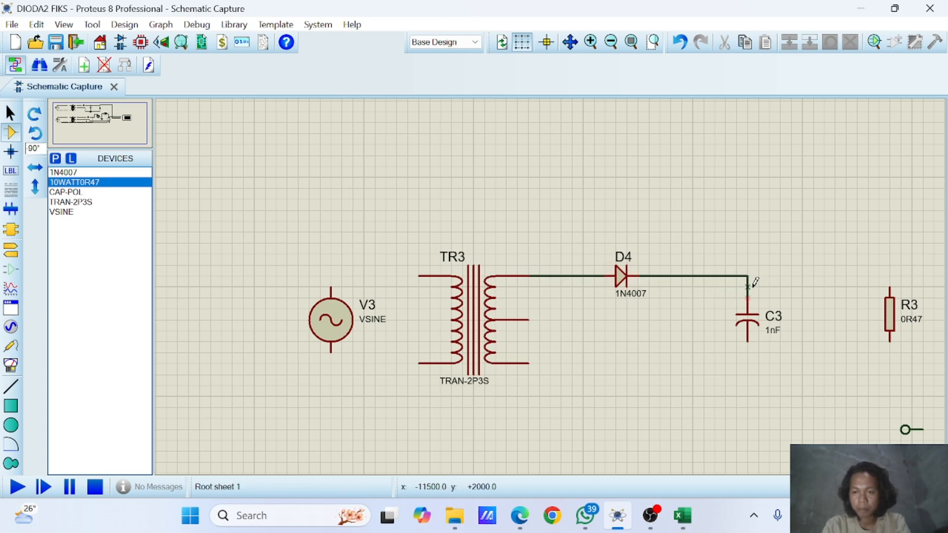
click(749, 275)
click(890, 288)
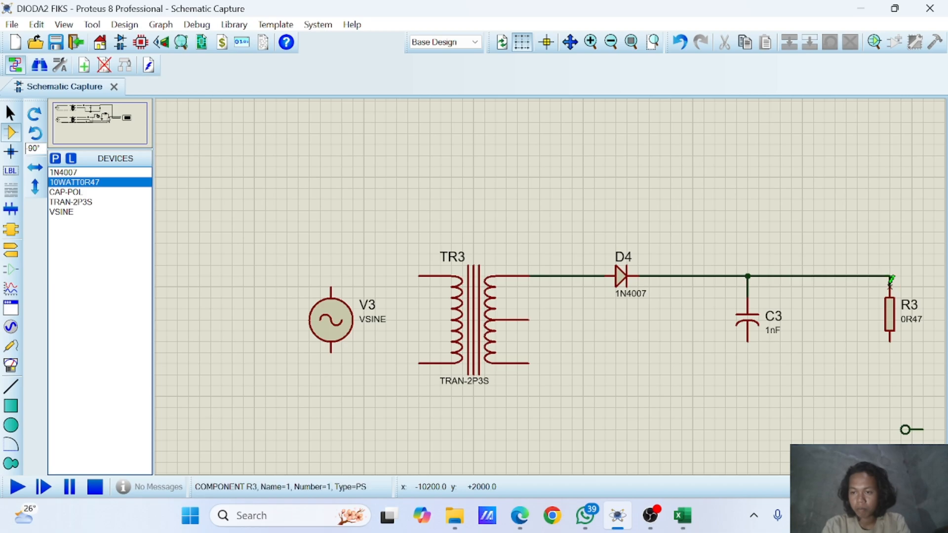
Wire the transformer's centre tap to the lower ends of capacitor C3 and resistor R3, routing it below the capacitor.
click(530, 320)
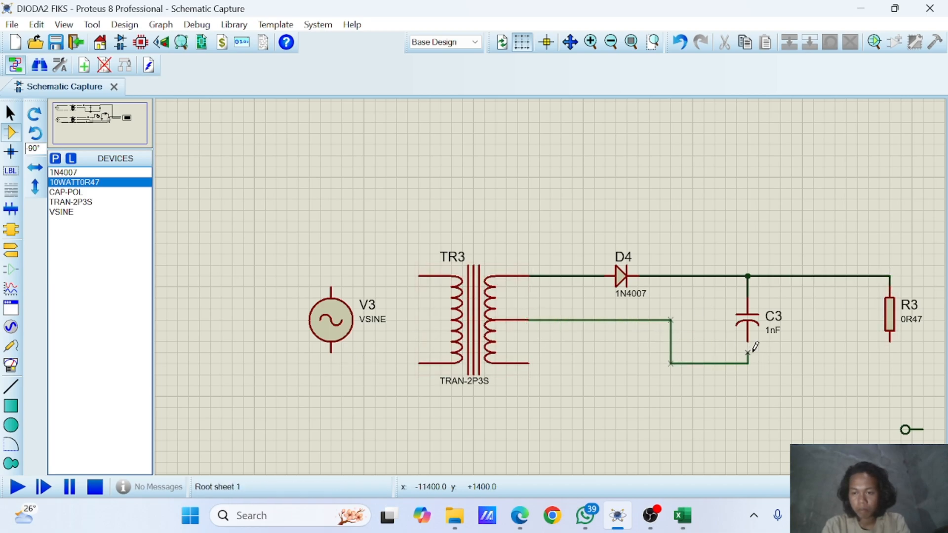
click(747, 353)
click(748, 362)
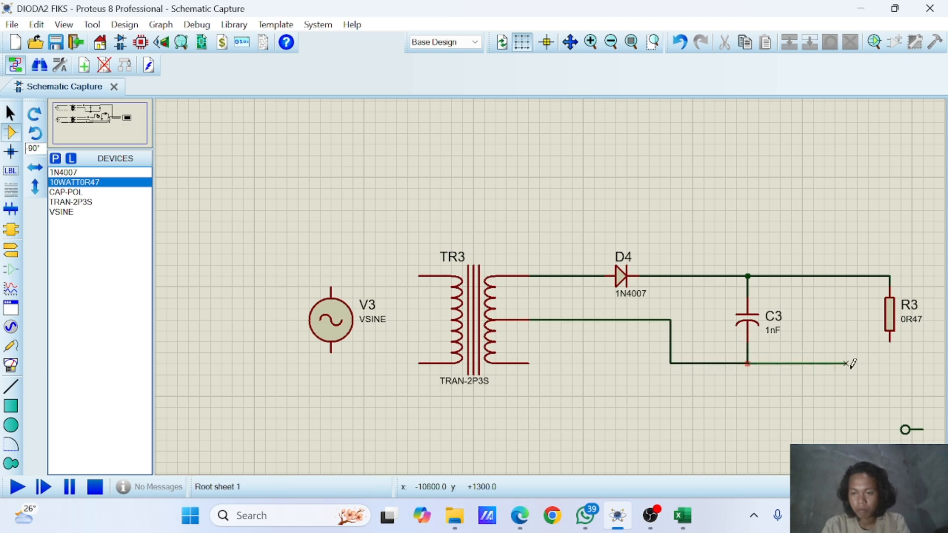
click(891, 344)
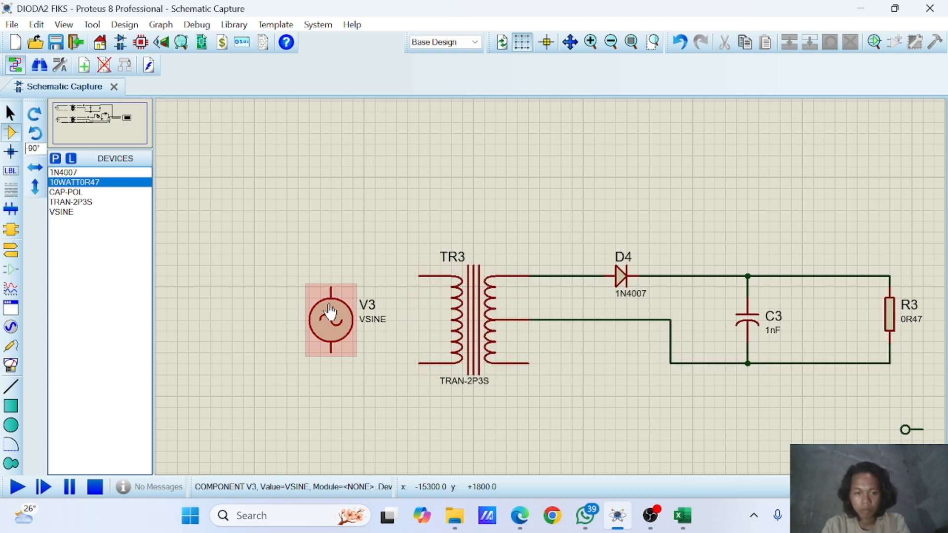
Wire both terminals of the VSINE source V3 to the upper and lower primary terminals of transformer TR3.
click(331, 288)
click(418, 275)
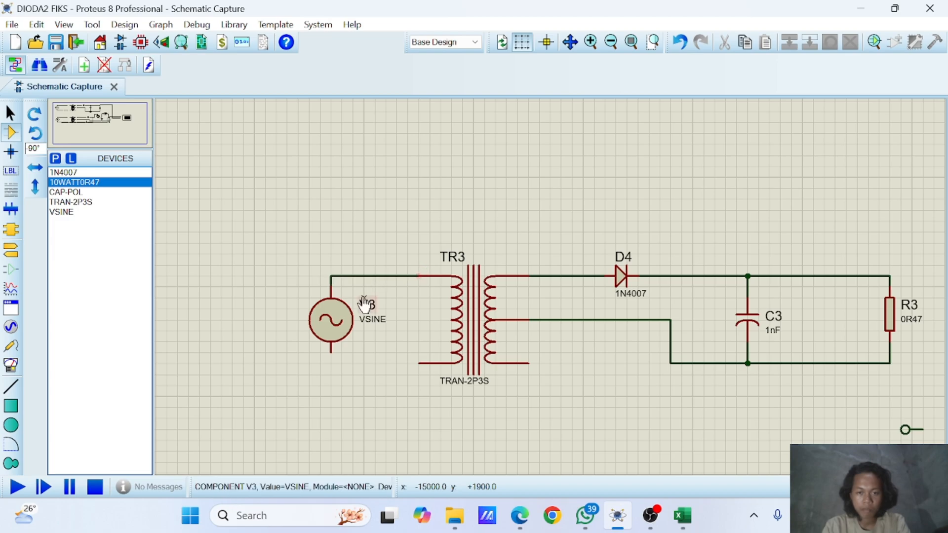
click(331, 353)
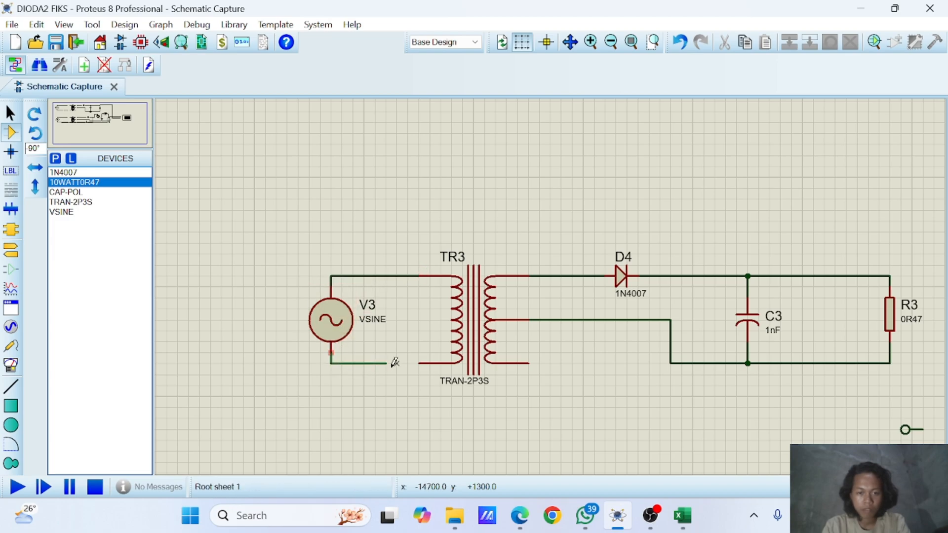
click(418, 363)
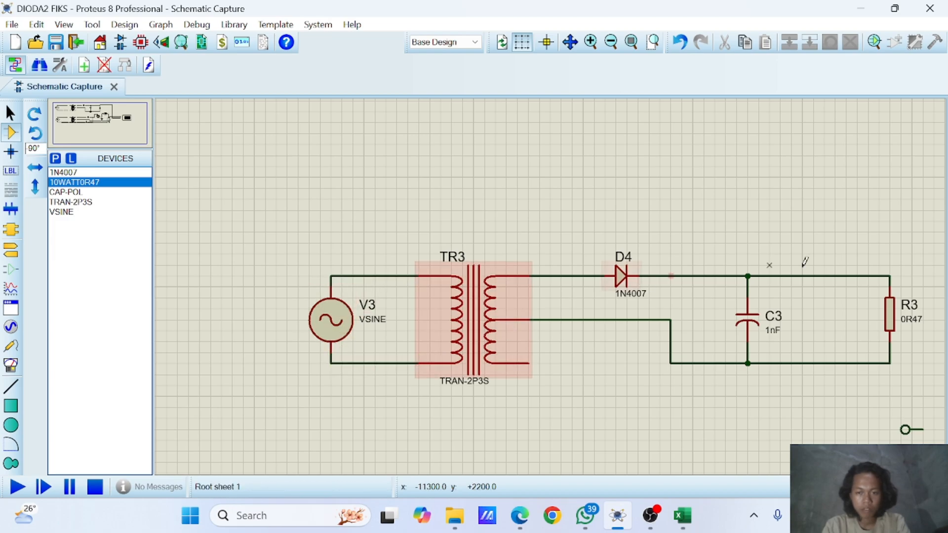
Place a GROUND terminal on the return rail directly below capacitor C3.
click(10, 250)
click(67, 222)
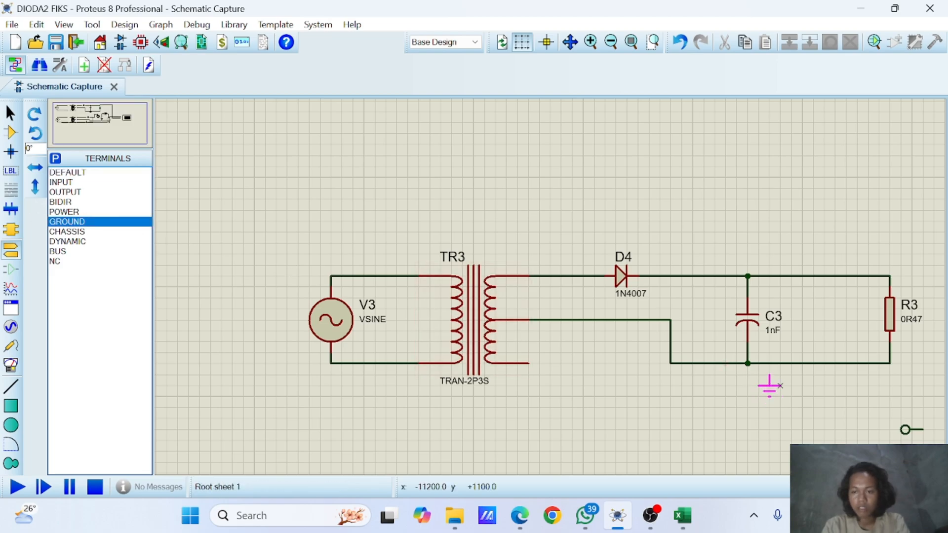
click(748, 375)
Delete the stray terminal lying below resistor R3.
scroll(807, 333, down, 2)
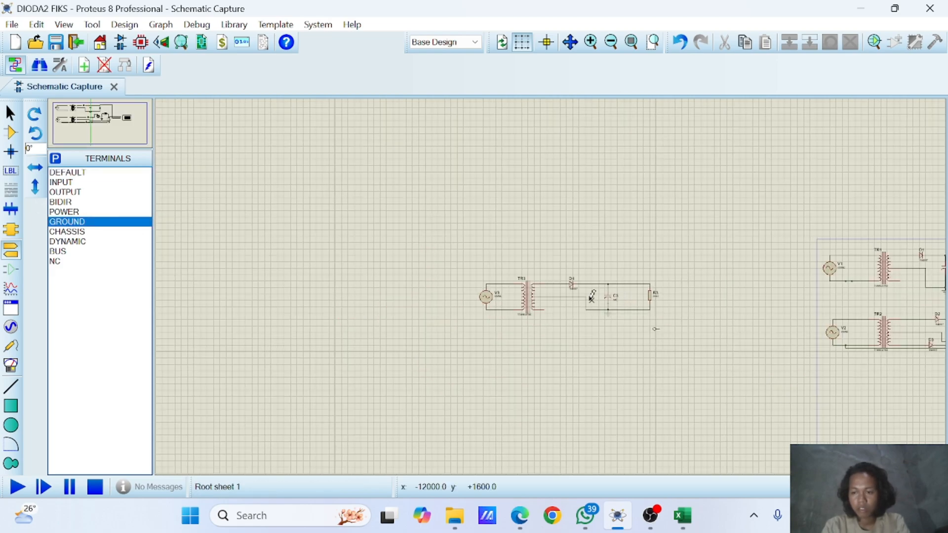
scroll(585, 350, up, 1)
drag(573, 323, 672, 382)
key(Delete)
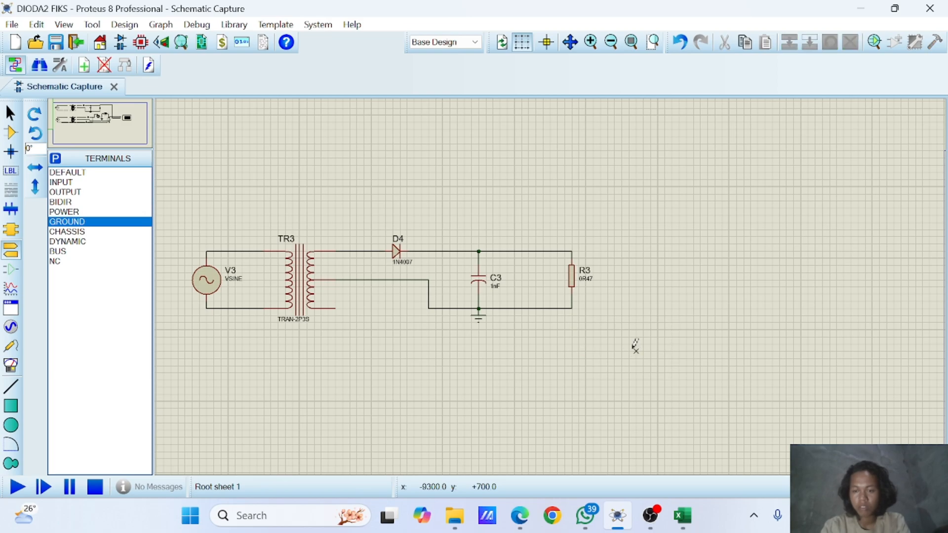
scroll(410, 239, up, 1)
scroll(316, 212, down, 1)
scroll(567, 277, down, 1)
scroll(554, 279, up, 2)
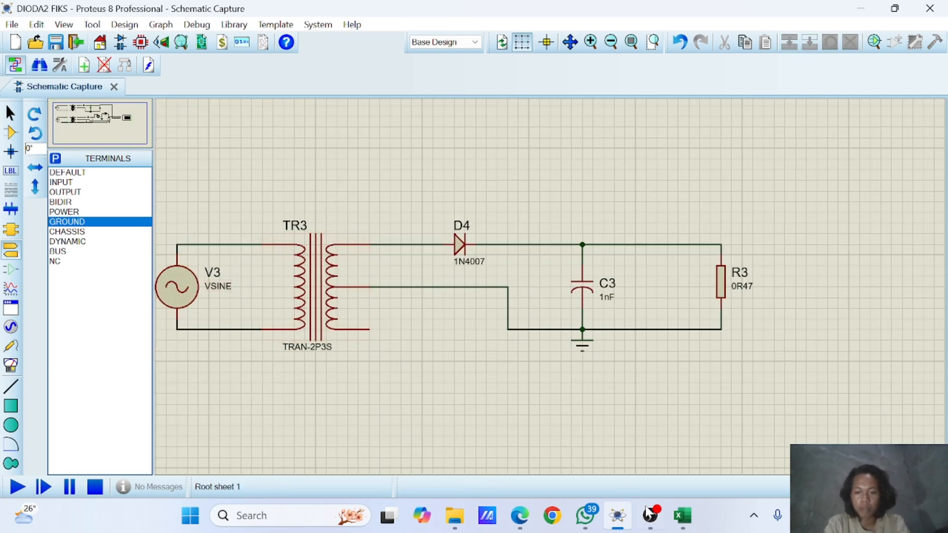
Check the source ratings in the module PDF and set V3's amplitude to 220 and frequency to 50.
key(alt+Tab)
scroll(285, 236, down, 5)
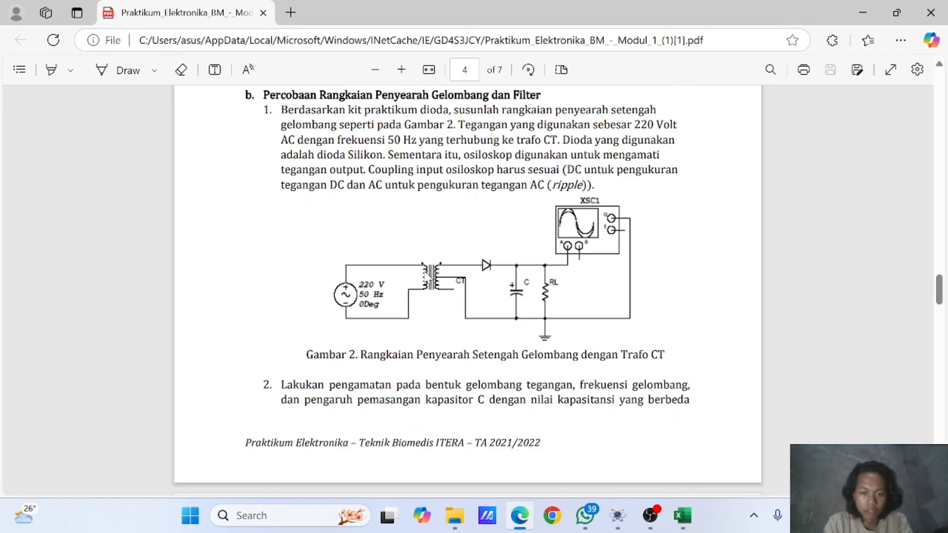
key(alt+Tab)
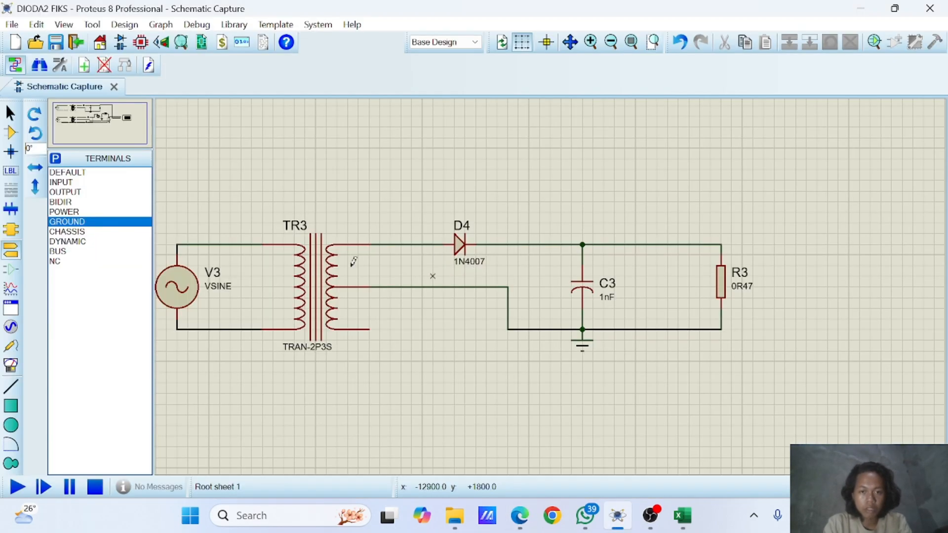
double_click(207, 277)
click(395, 205)
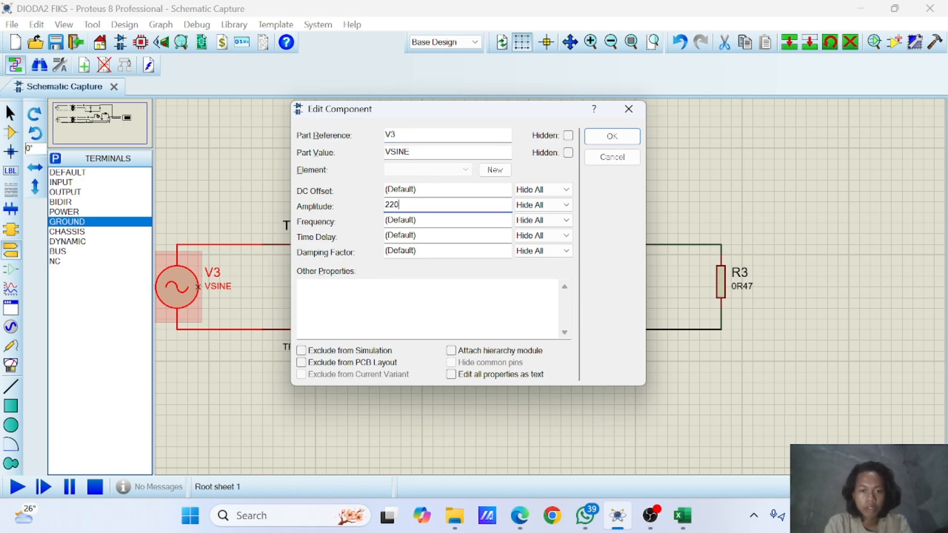
key(Tab)
text(50)
key(Return)
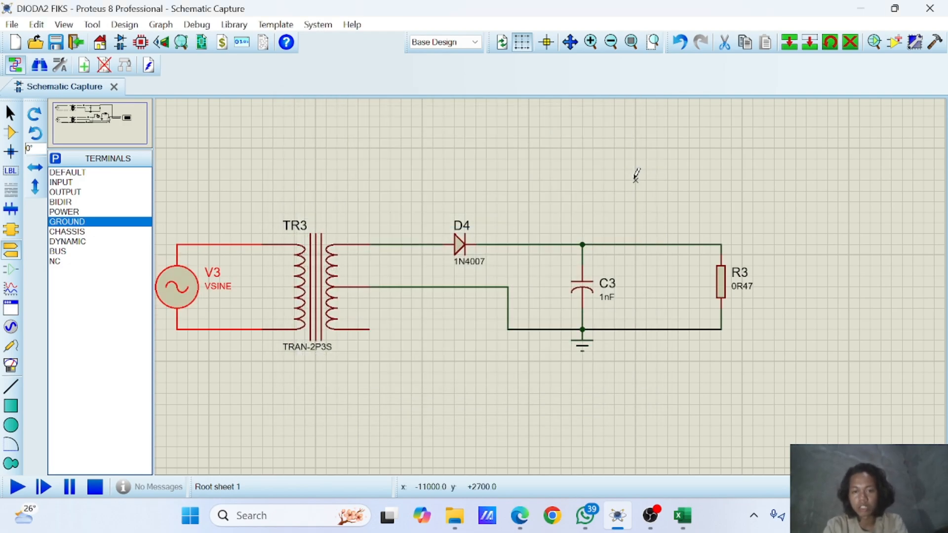
Set the resistance of load resistor R3 to 150k.
scroll(551, 282, up, 1)
scroll(473, 285, down, 4)
scroll(473, 285, up, 3)
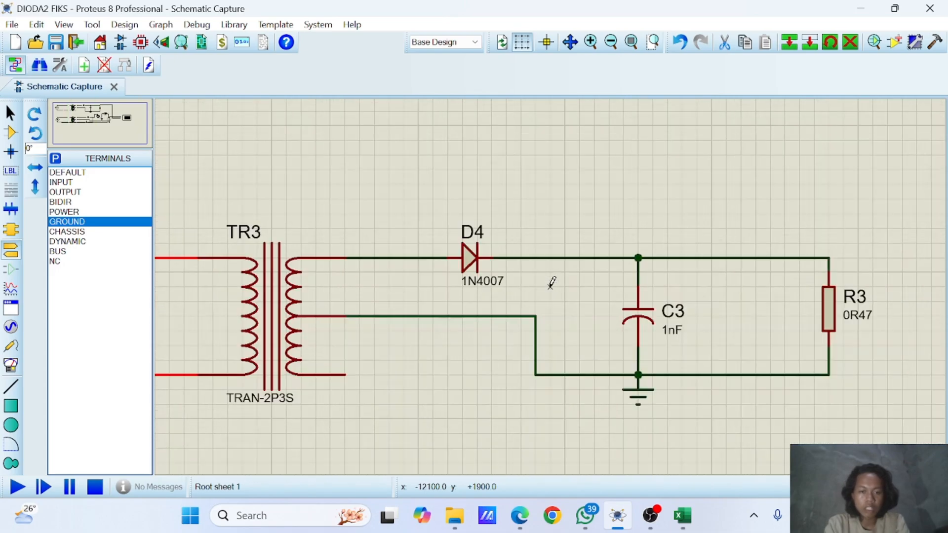
scroll(550, 280, down, 2)
double_click(686, 301)
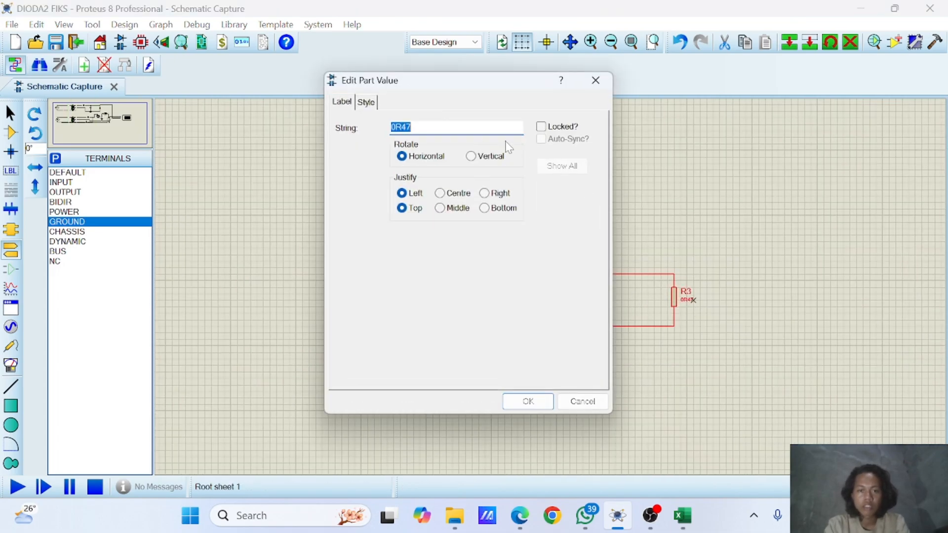
click(595, 80)
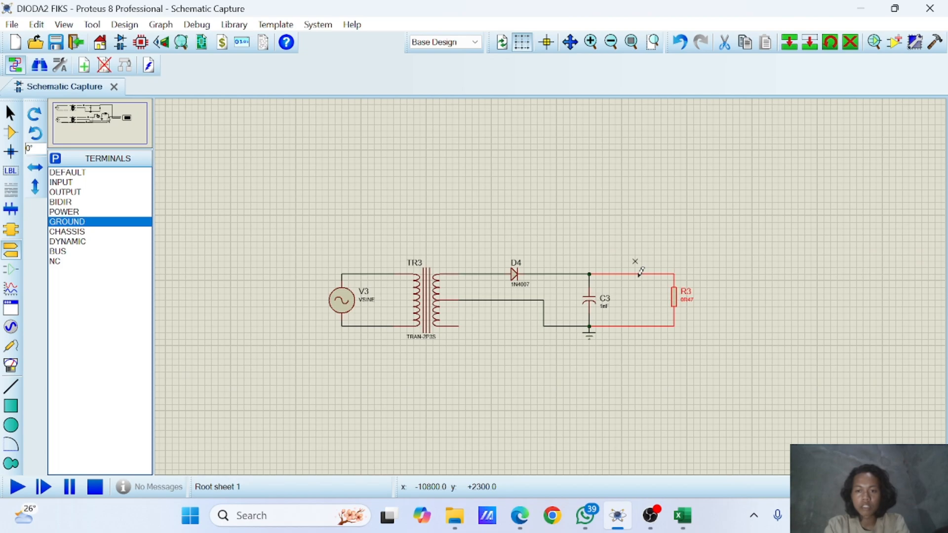
double_click(677, 299)
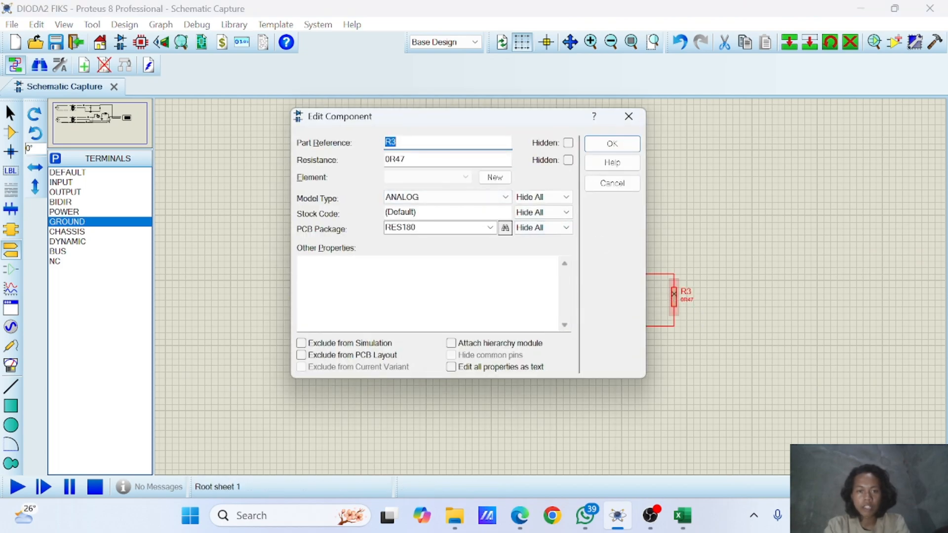
click(407, 159)
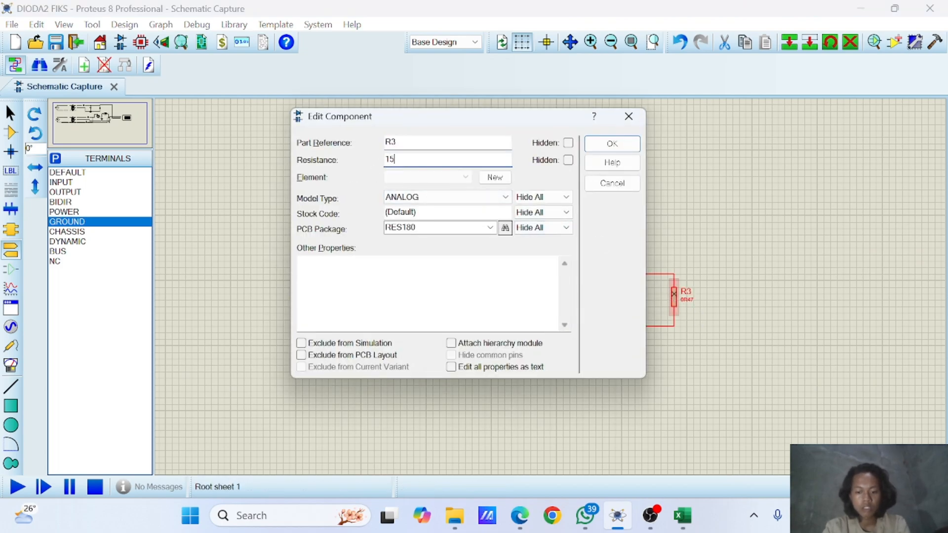
key(Return)
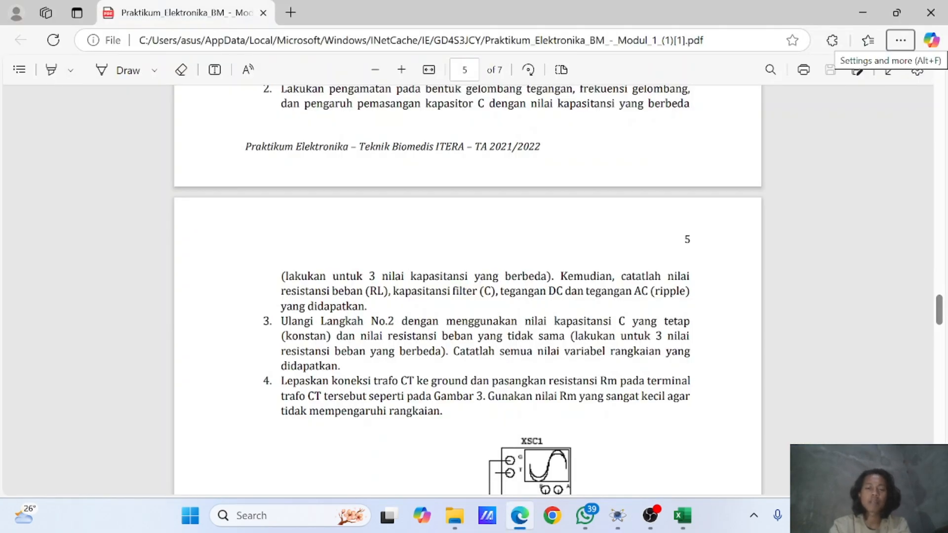
Look through the module's procedure and equipment sections, and set capacitor C3's value to 10u in the schematic.
scroll(492, 249, down, 3)
scroll(493, 248, up, 9)
scroll(493, 248, up, 15)
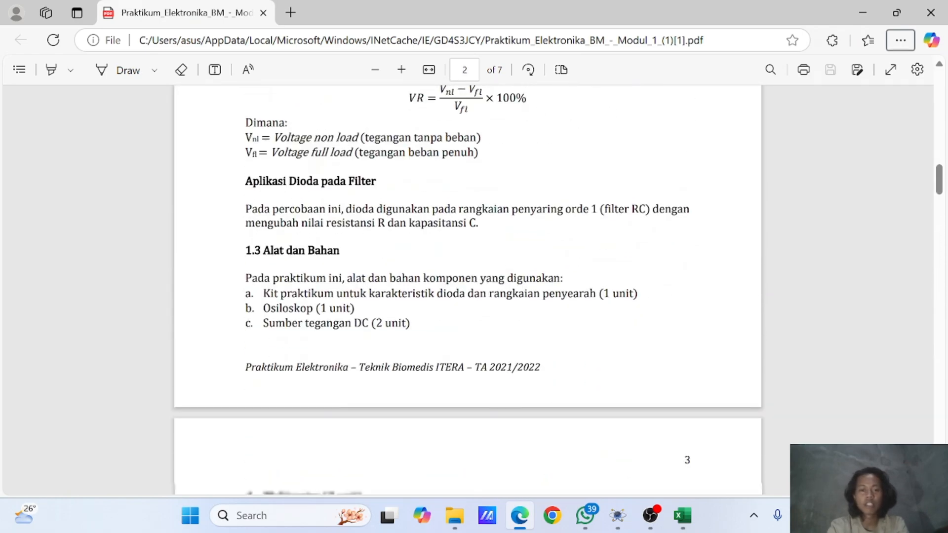
scroll(492, 248, down, 6)
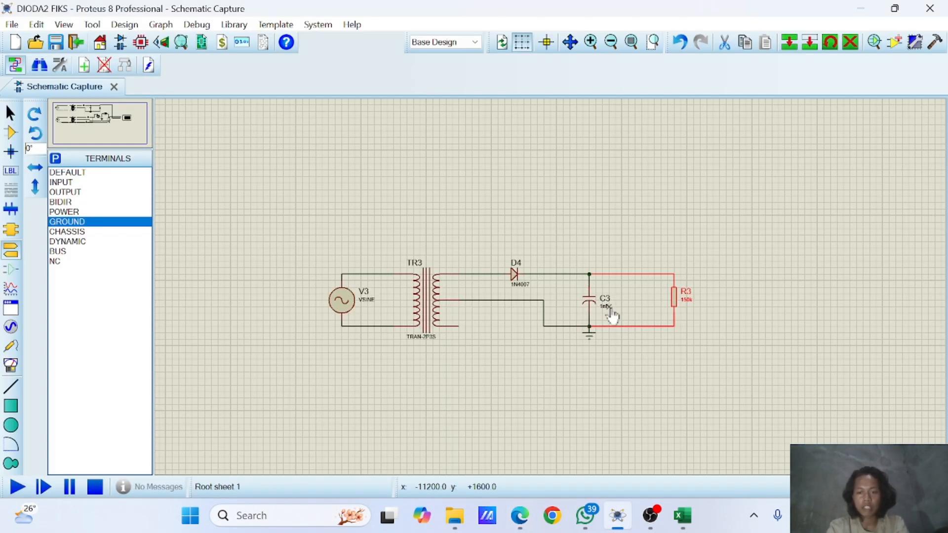
double_click(610, 309)
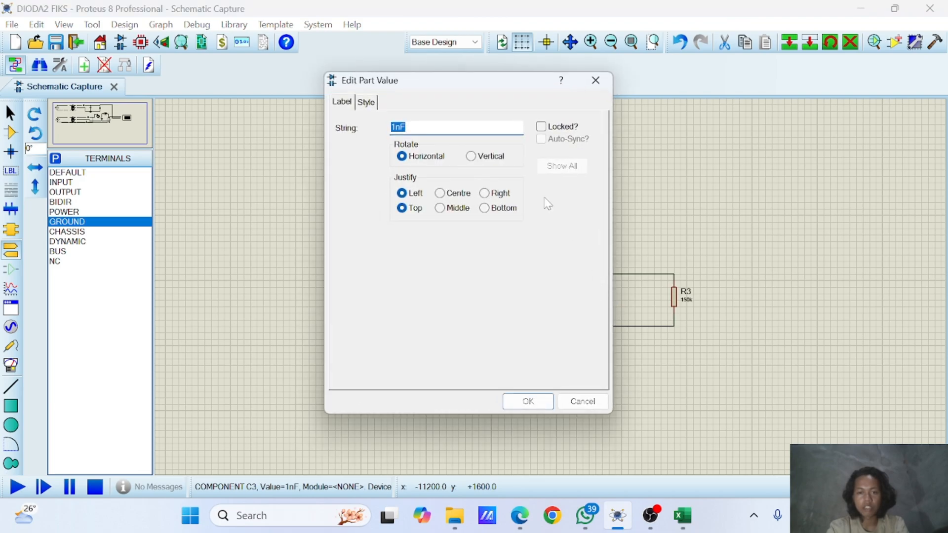
text(10u)
key(Return)
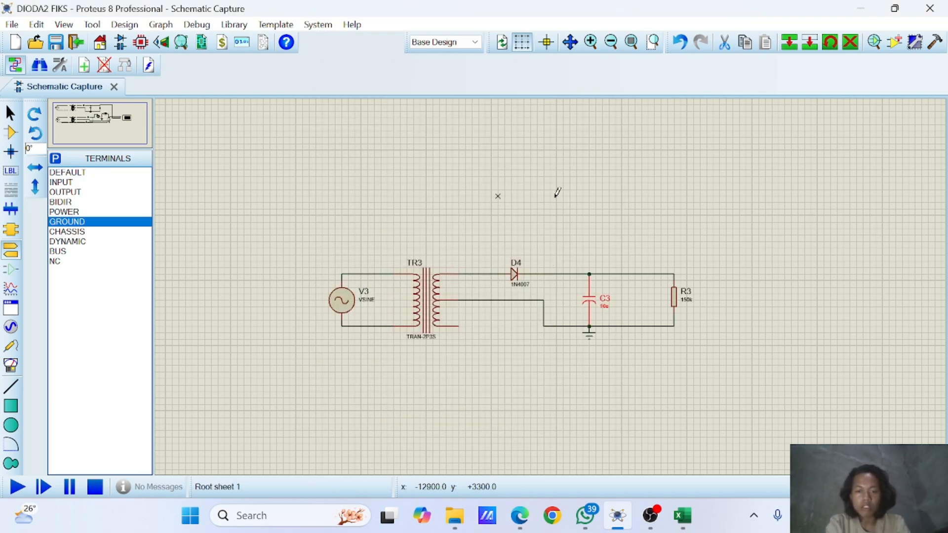
Move the entire half-wave rectifier circuit slightly up and to the left on the sheet.
drag(303, 199, 836, 431)
drag(776, 329, 756, 283)
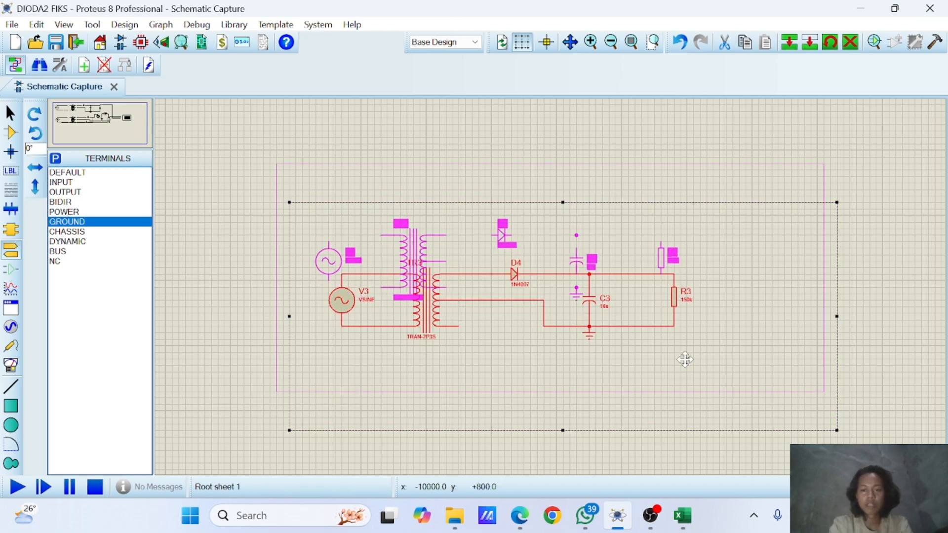
click(691, 141)
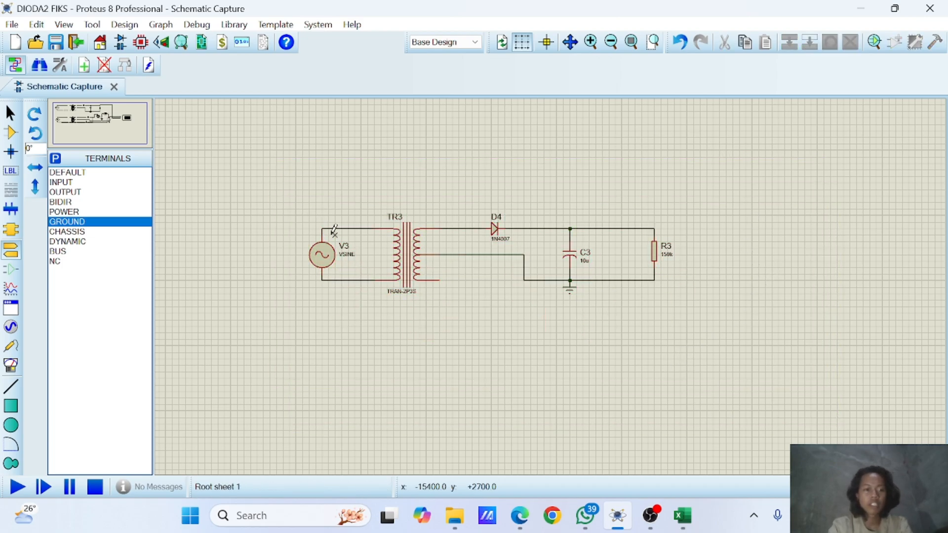
Place an oscilloscope on the sheet above load resistor R3 of the half-wave rectifier circuit.
click(11, 288)
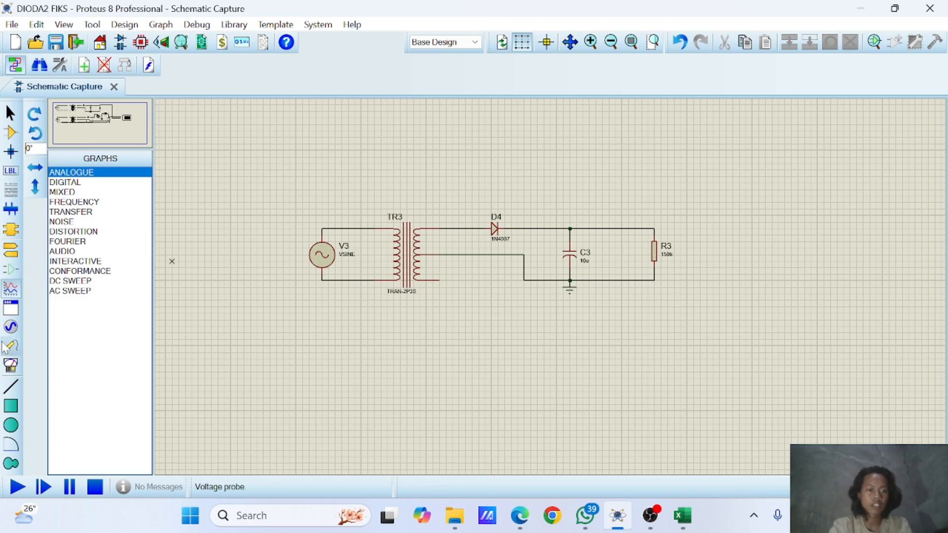
click(11, 365)
click(701, 163)
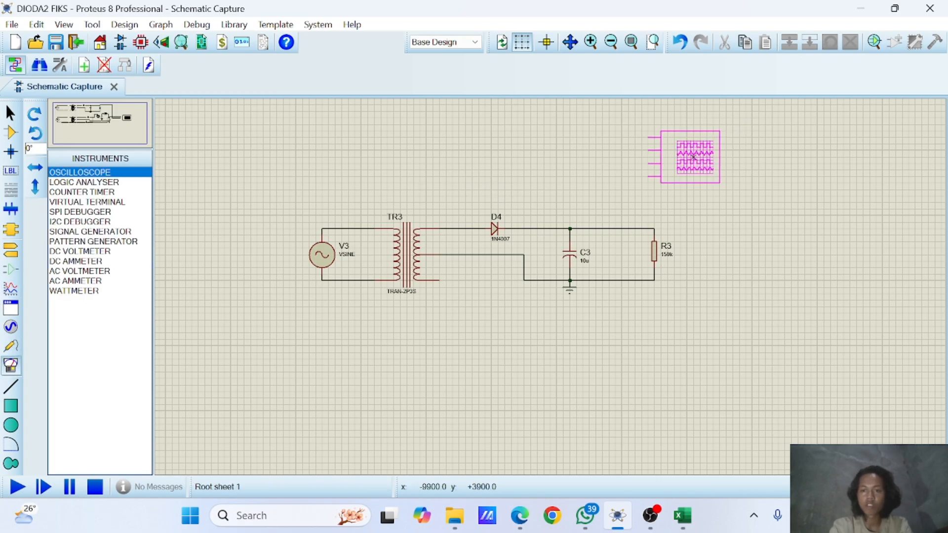
click(702, 165)
Check the oscilloscope connections in Figure 2 of the module PDF, and move the schematic's oscilloscope farther right of load resistor R3.
key(alt+Tab)
scroll(469, 292, down, 5)
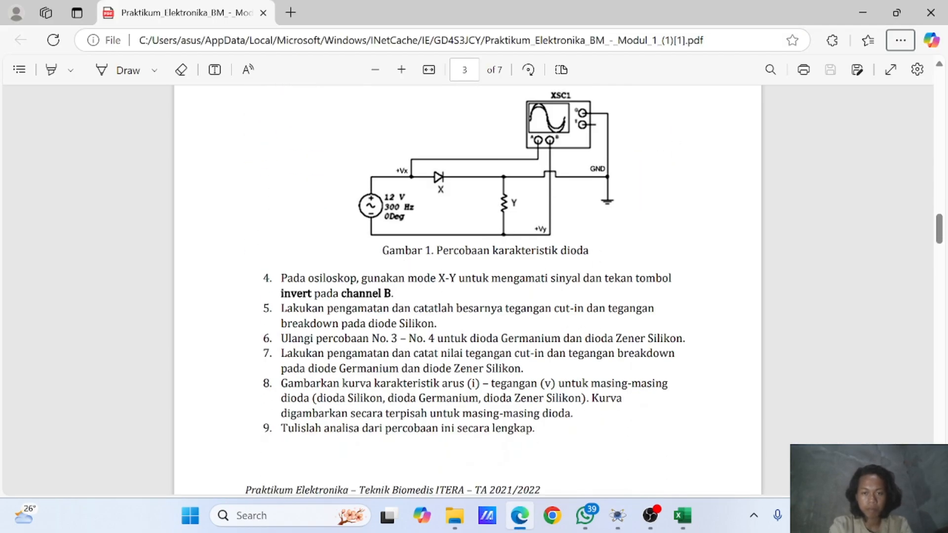
scroll(464, 206, down, 15)
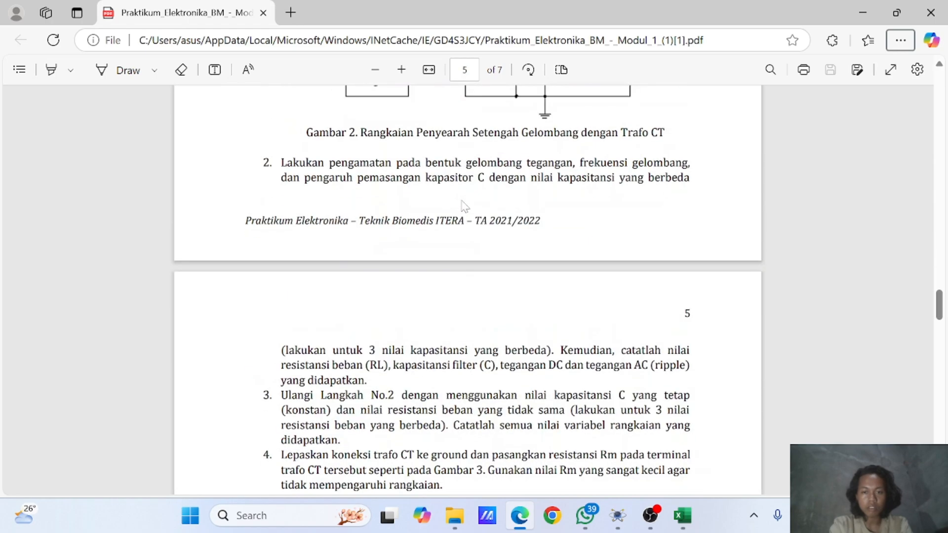
scroll(465, 206, up, 4)
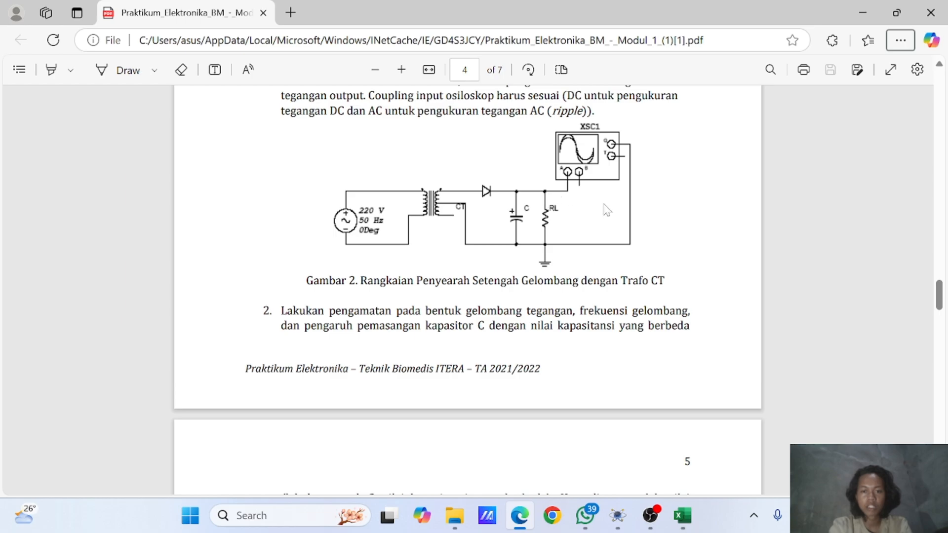
key(alt+Tab)
drag(642, 131, 804, 235)
drag(740, 203, 785, 209)
key(ctrl+z)
drag(727, 176, 791, 183)
Wire oscilloscope channel A to the upper node of R3 and channels B, C and D to the grounded lower rail, following Figure 2.
click(713, 144)
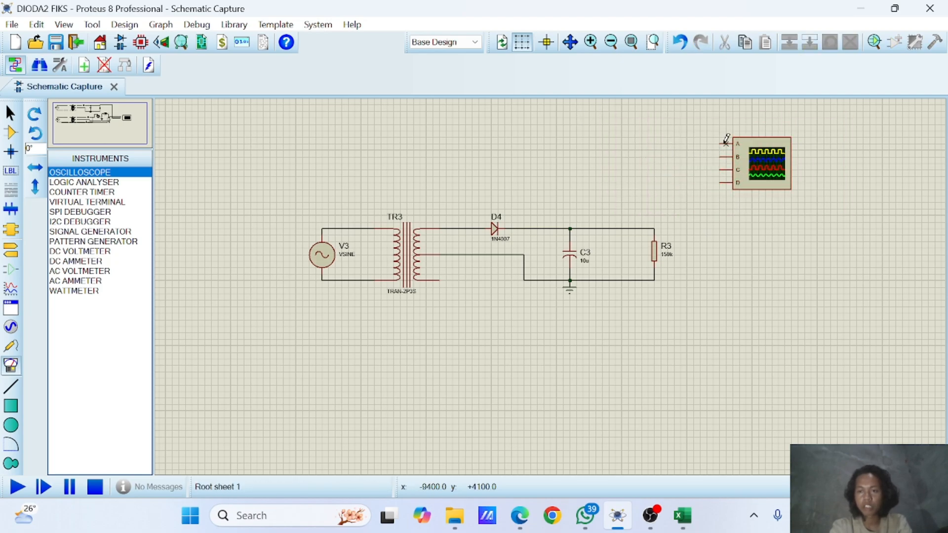
click(720, 142)
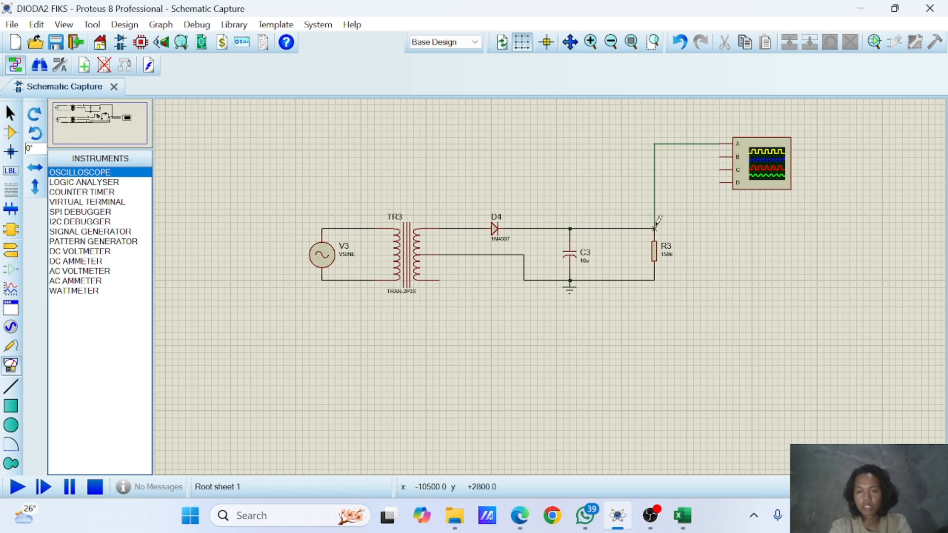
key(alt+Tab)
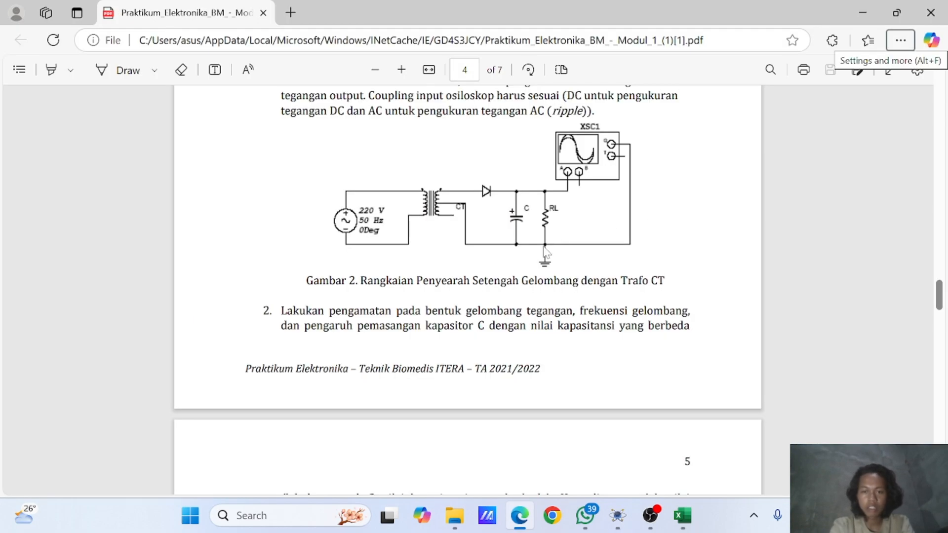
key(alt+Tab)
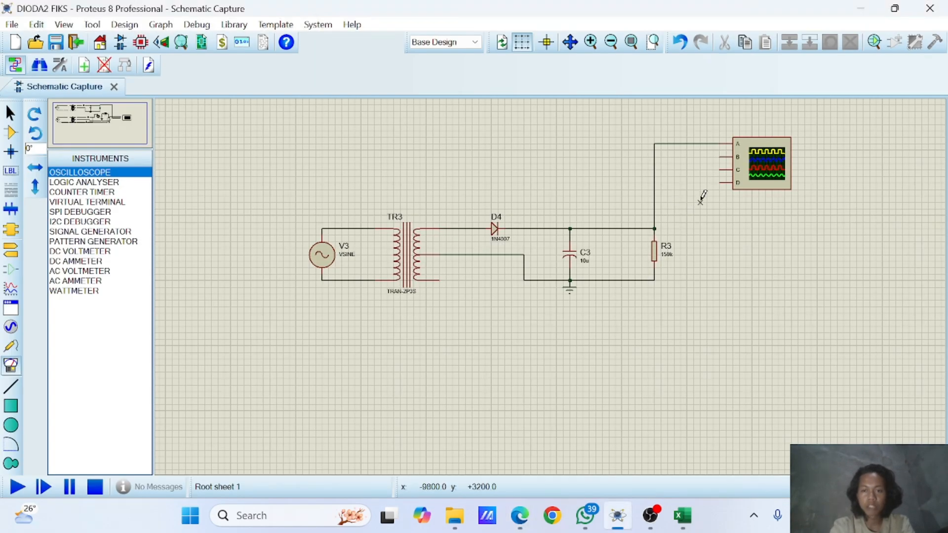
click(720, 157)
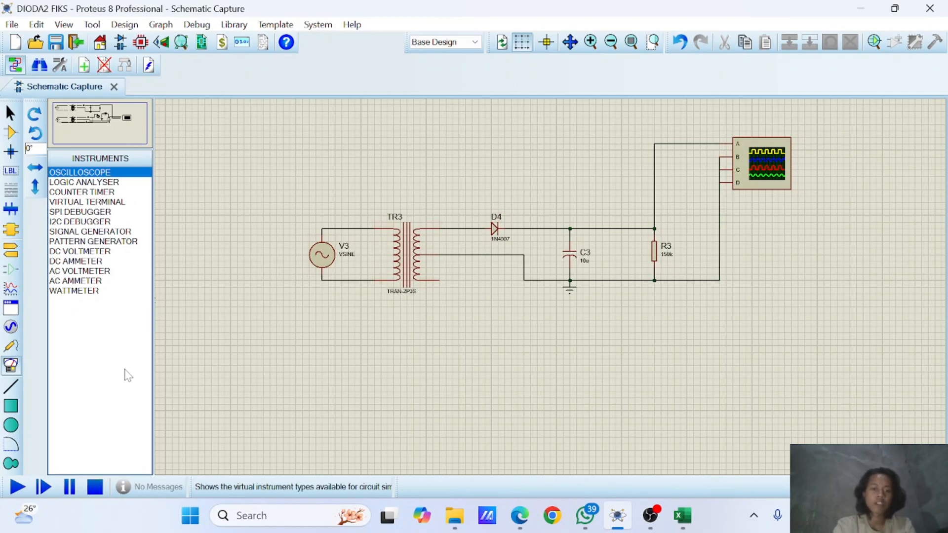
Run the simulation and set the oscilloscope's channel A scale to 0.21 V and channel B to 1 V, with channels C and D off.
scroll(600, 285, down, 3)
scroll(799, 300, up, 3)
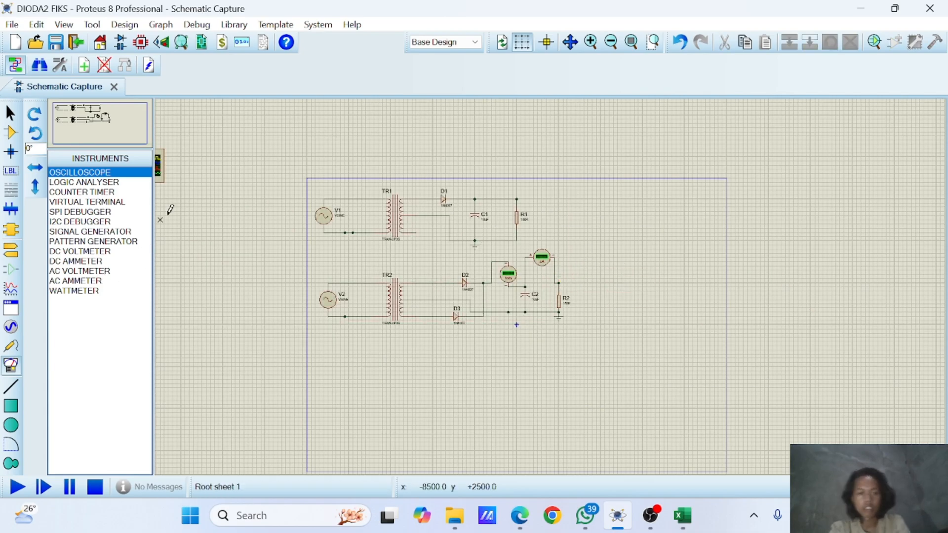
scroll(338, 250, down, 2)
scroll(555, 280, up, 3)
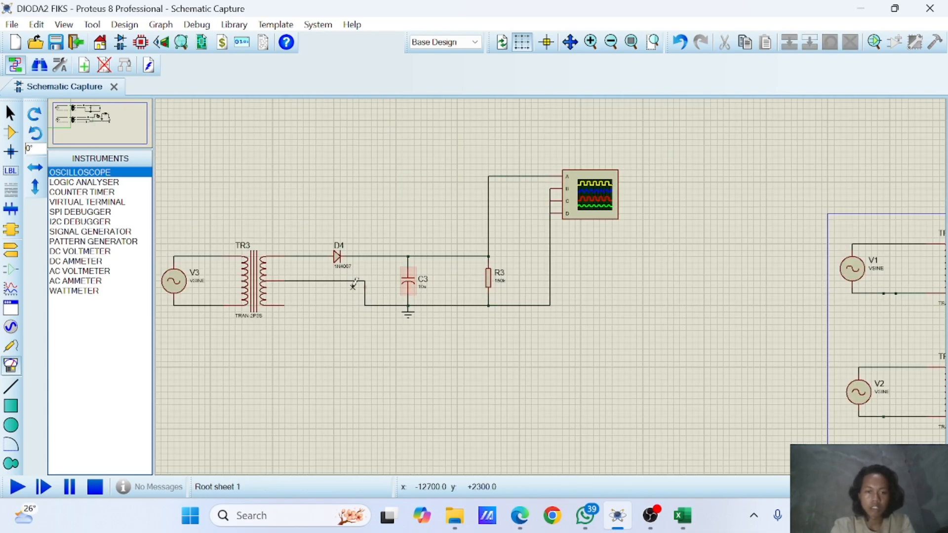
scroll(353, 285, down, 1)
scroll(354, 286, up, 2)
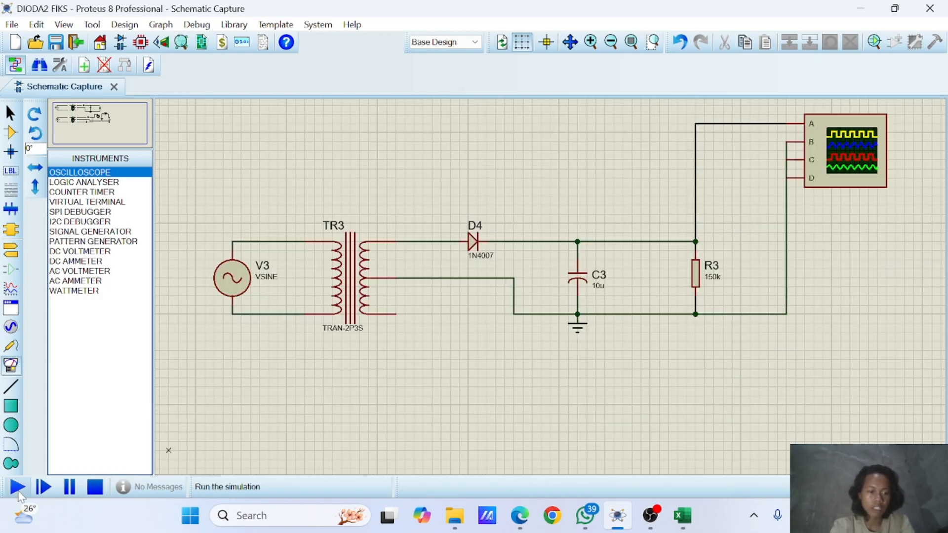
click(17, 488)
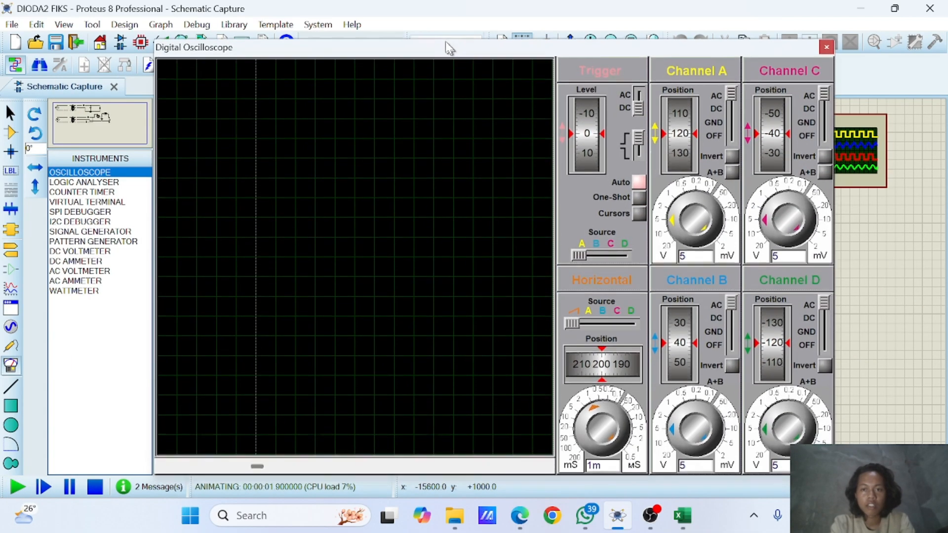
scroll(707, 239, down, 10)
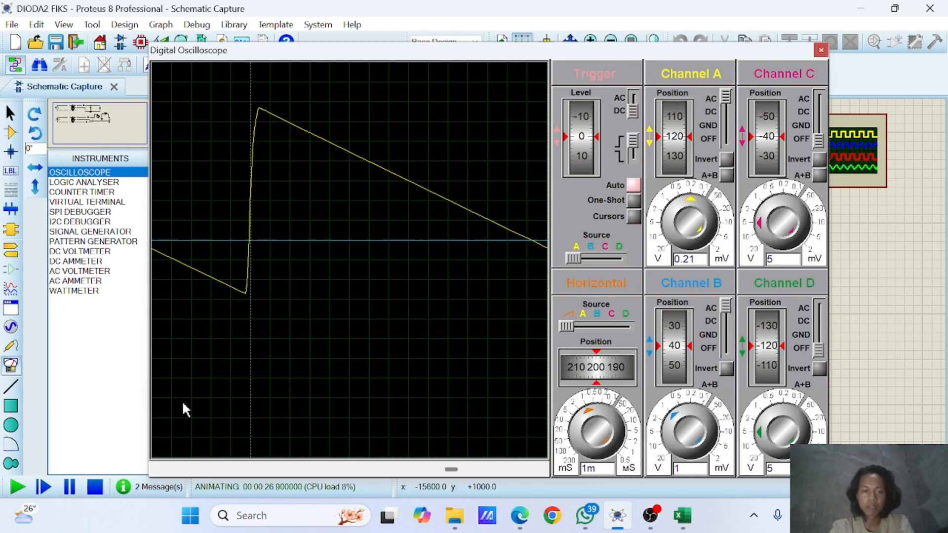
Pause the simulation, examine the channel A ripple waveform at different horizontal positions, and end the simulation.
click(69, 488)
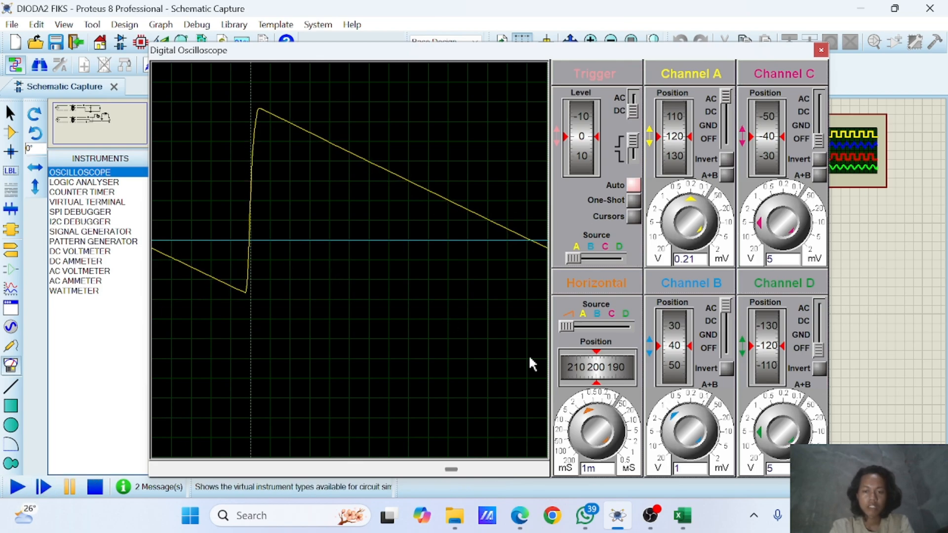
scroll(491, 471, up, 5)
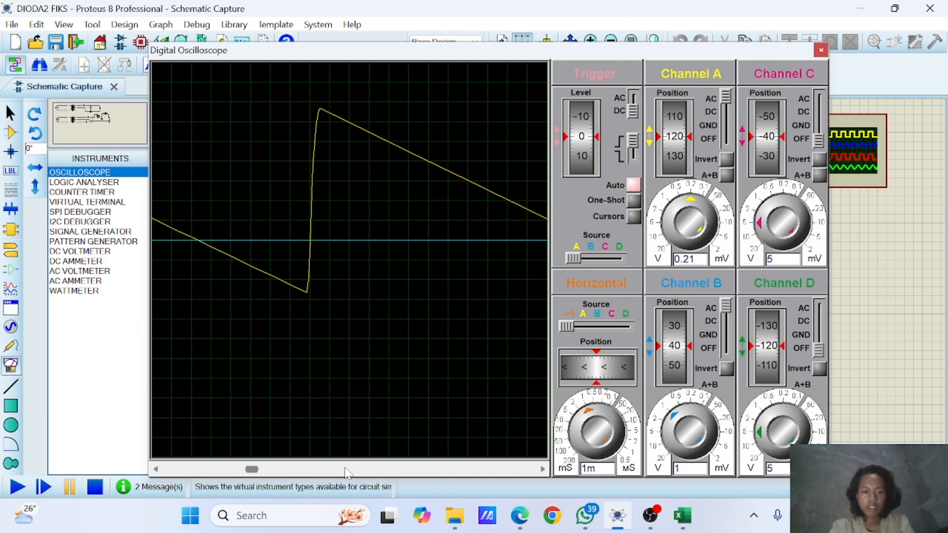
scroll(346, 473, up, 5)
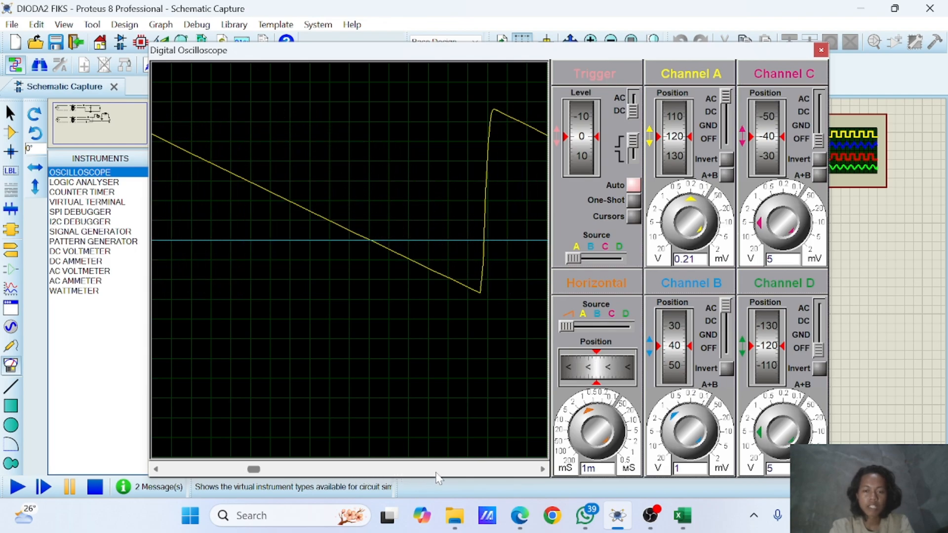
scroll(438, 479, down, 5)
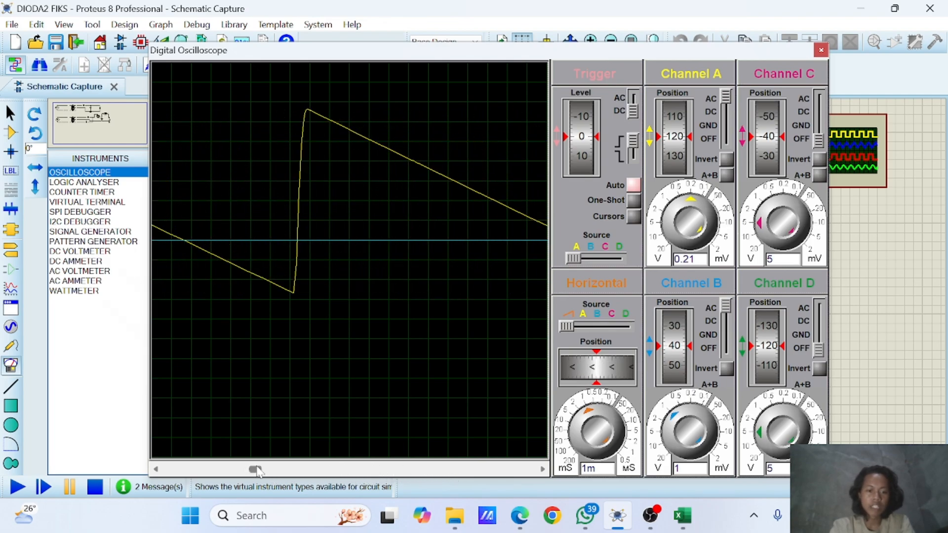
mouse_move(257, 472)
mouse_down()
mouse_move(381, 471)
mouse_move(285, 472)
mouse_move(354, 471)
mouse_move(315, 472)
mouse_up()
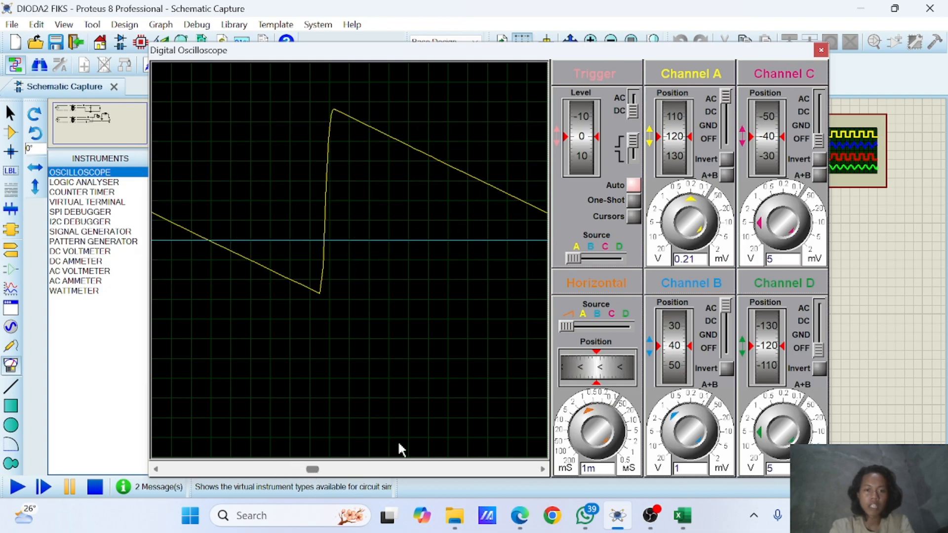
key(shift+Pause)
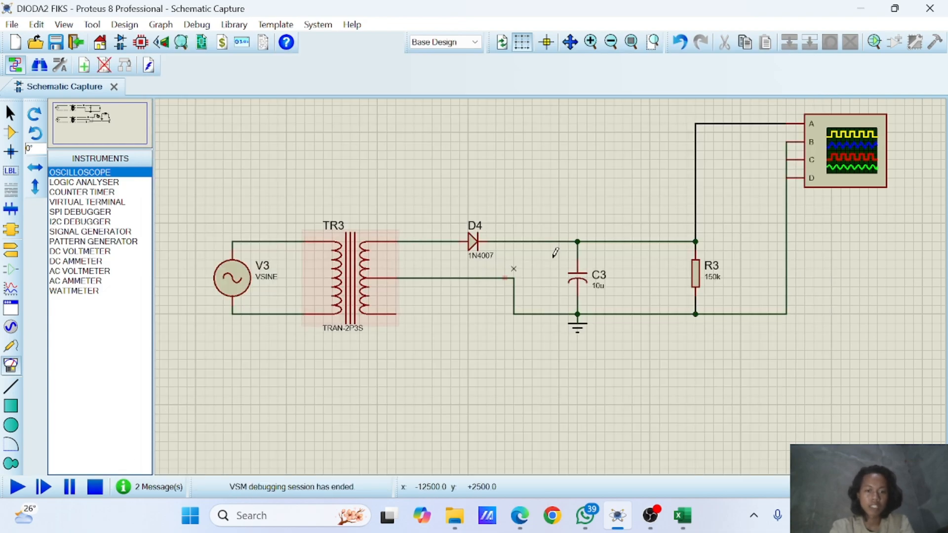
Replace the wiring of oscilloscope channels B, C and D with a single wire from channel B to the upper node between V3 and TR3.
drag(759, 233, 814, 322)
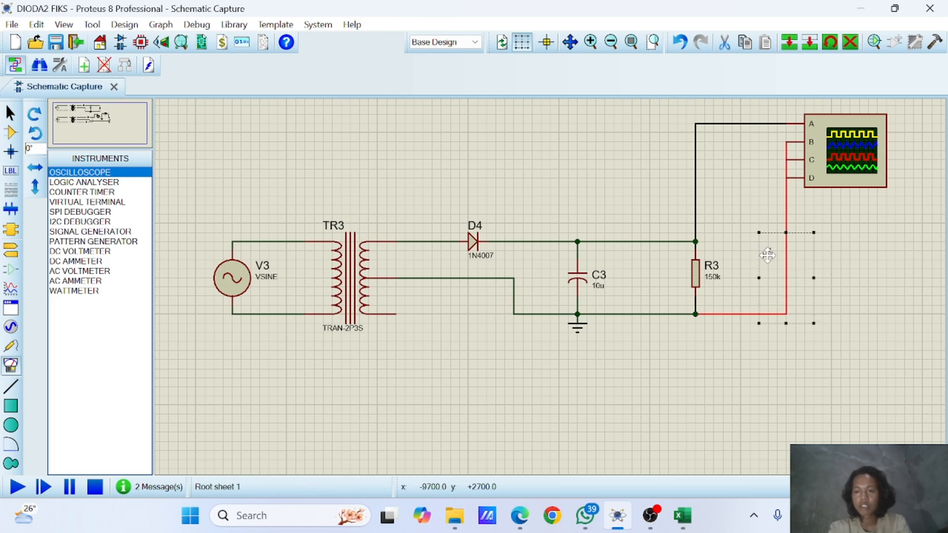
key(Delete)
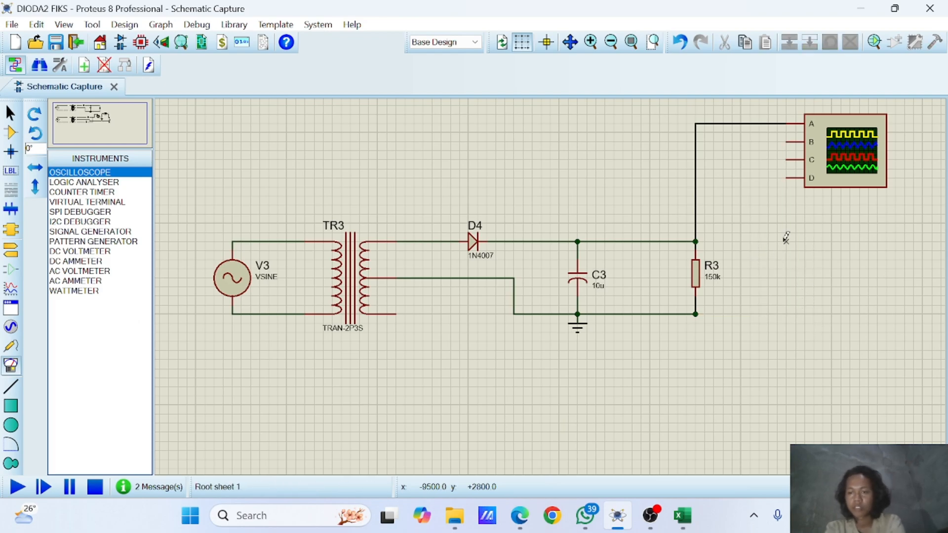
click(788, 141)
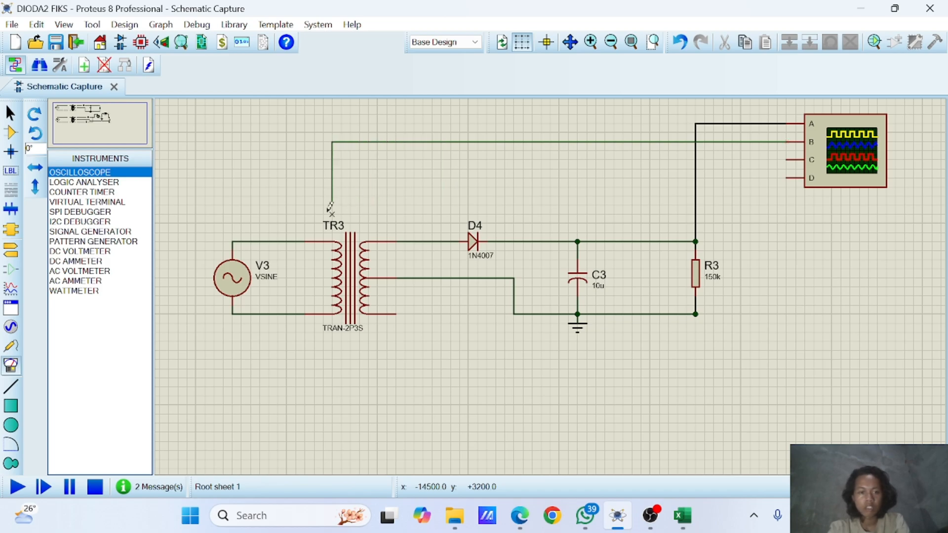
click(286, 240)
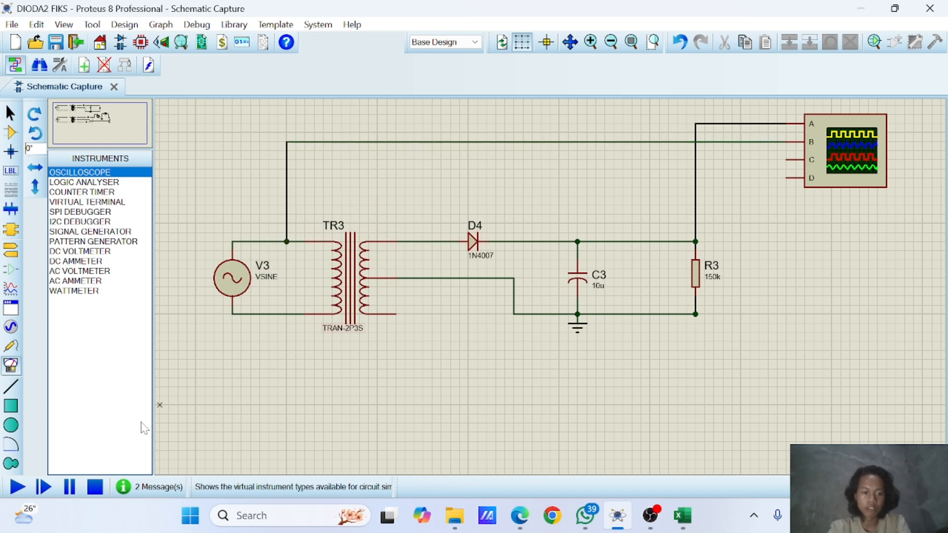
Simulate the circuit with channel B's scale at 19.17 V, and measure the paused waveforms with the oscilloscope cursors.
click(17, 487)
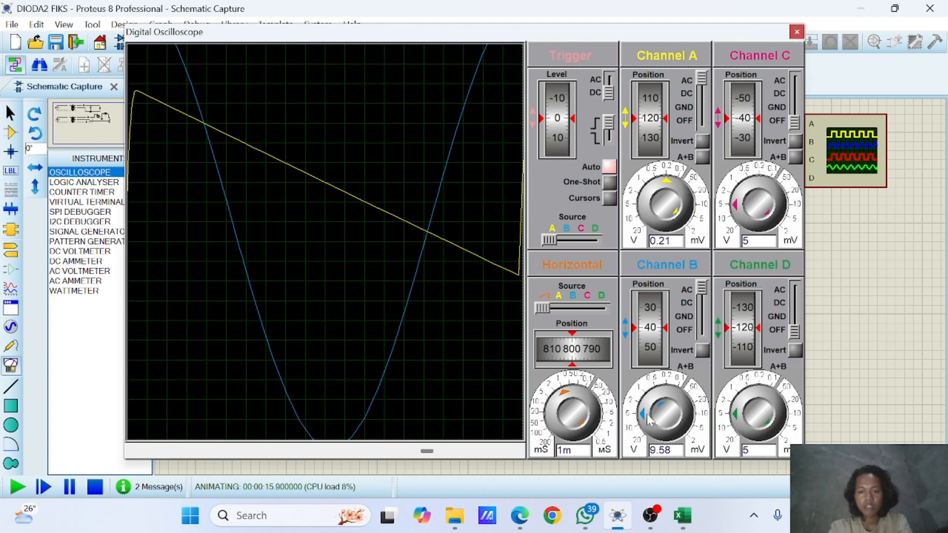
drag(649, 420, 653, 419)
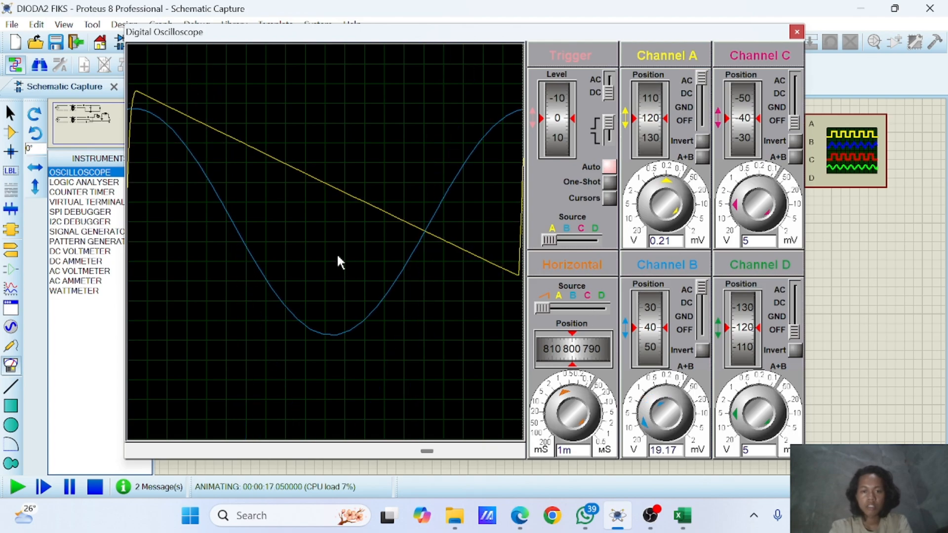
click(69, 487)
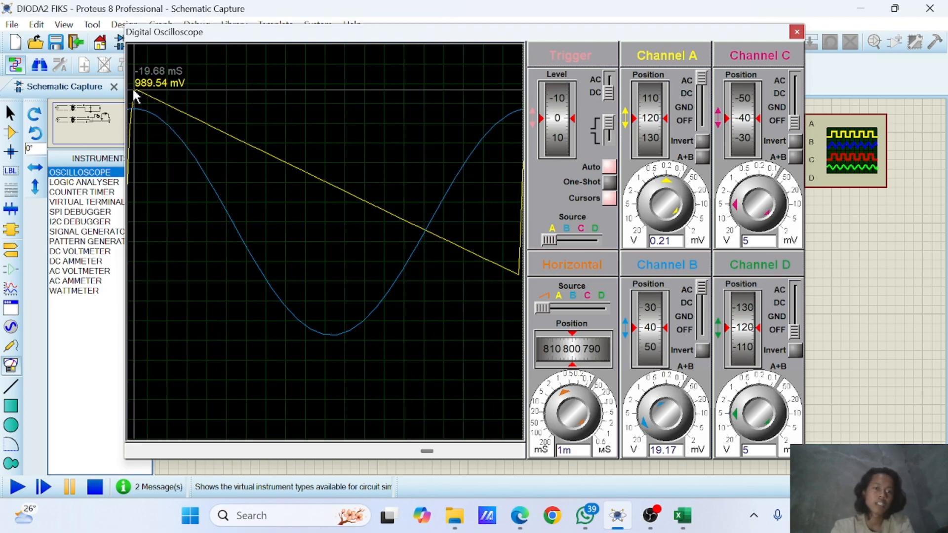
mouse_move(387, 37)
mouse_down()
mouse_move(546, 166)
mouse_move(682, 157)
mouse_move(698, 133)
mouse_move(419, 223)
mouse_move(421, 313)
mouse_move(382, 245)
mouse_move(371, 261)
mouse_move(461, 346)
mouse_move(457, 302)
mouse_move(476, 317)
mouse_move(485, 99)
mouse_up()
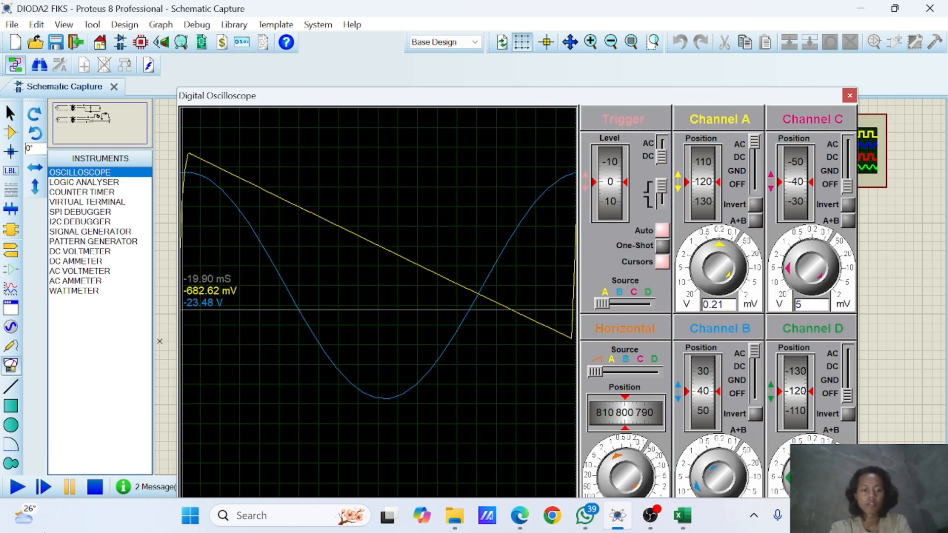
click(102, 487)
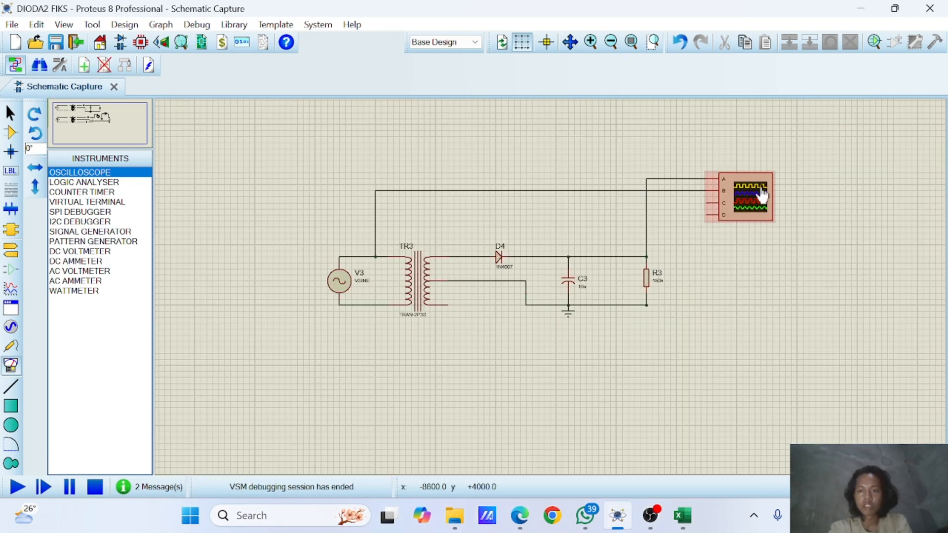
Delete the oscilloscope and its connecting wires from the half-wave rectifier circuit.
click(756, 202)
key(Delete)
drag(618, 203, 552, 283)
scroll(551, 283, down, 2)
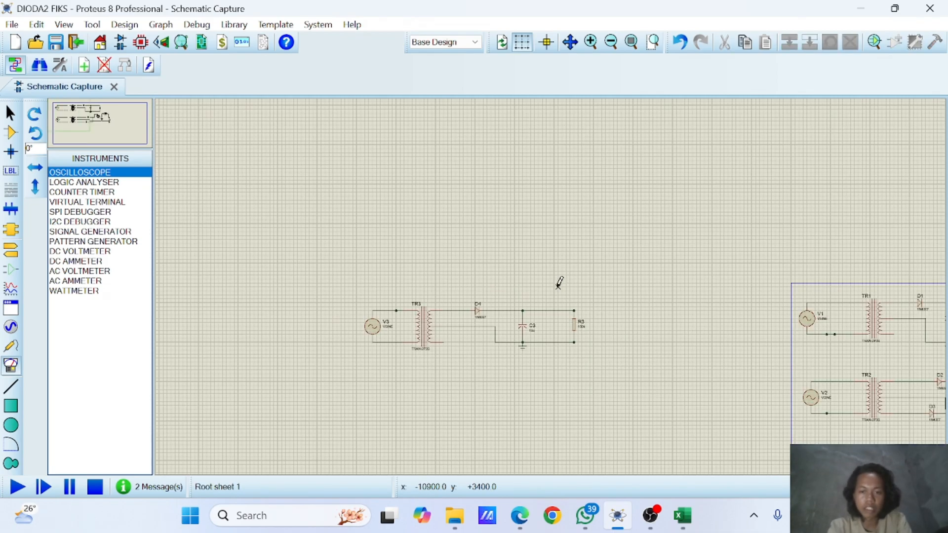
Examine the module PDF's remaining procedure steps, the full-wave rectifier circuit in Figure 4 and the headings of Table 1.2.
key(alt+Tab)
scroll(468, 289, down, 10)
scroll(468, 289, down, 5)
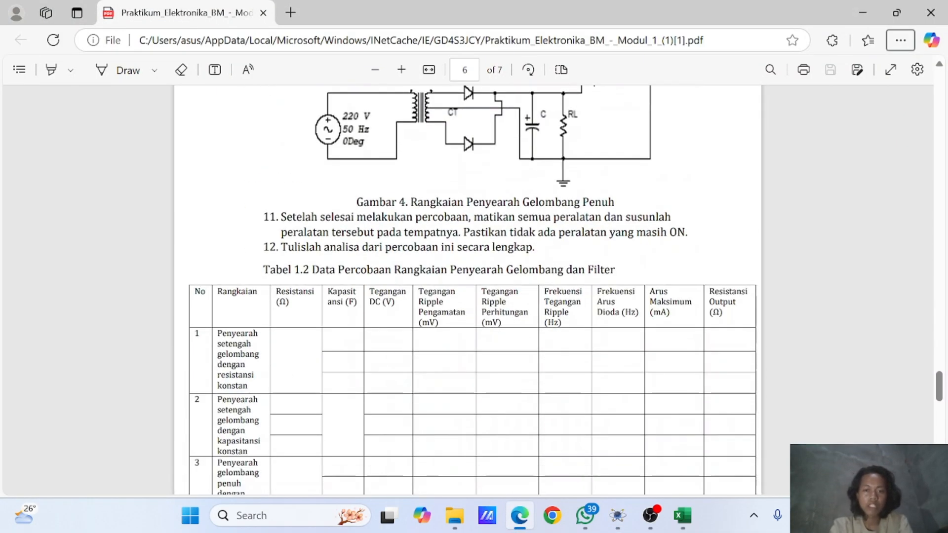
scroll(487, 341, up, 15)
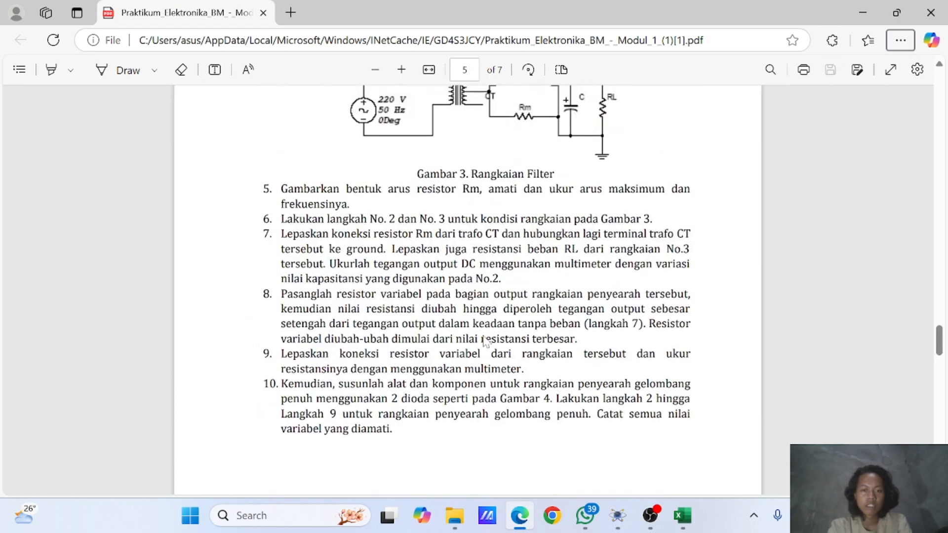
scroll(487, 341, down, 15)
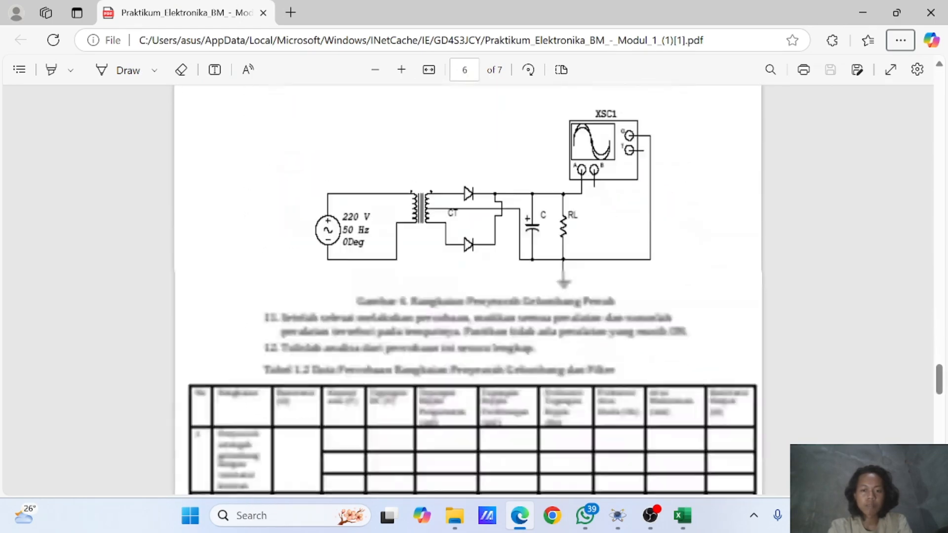
scroll(491, 389, down, 1)
drag(411, 350, 473, 471)
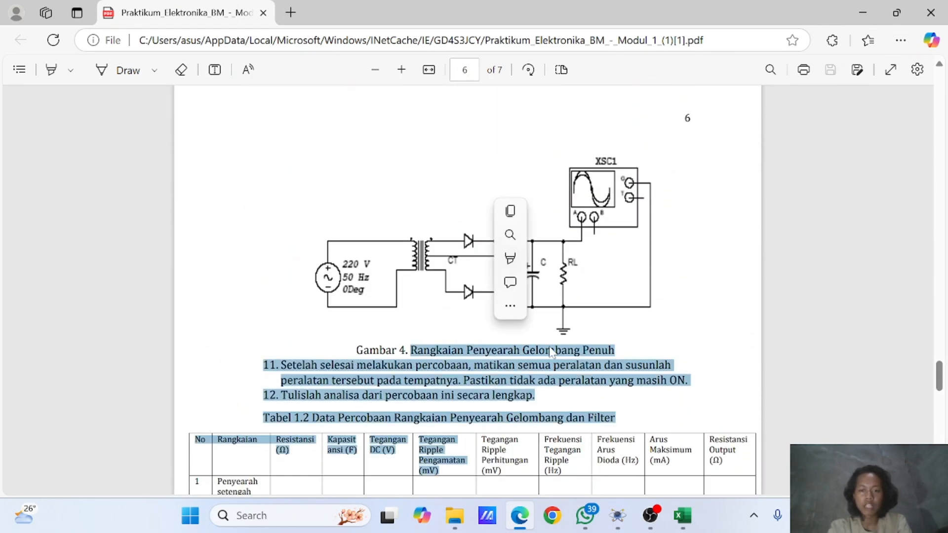
click(555, 350)
double_click(548, 350)
click(548, 350)
Switch to Proteus and place an oscilloscope beside the full-wave rectifier circuit, checking Figure 4 in the module PDF.
click(618, 516)
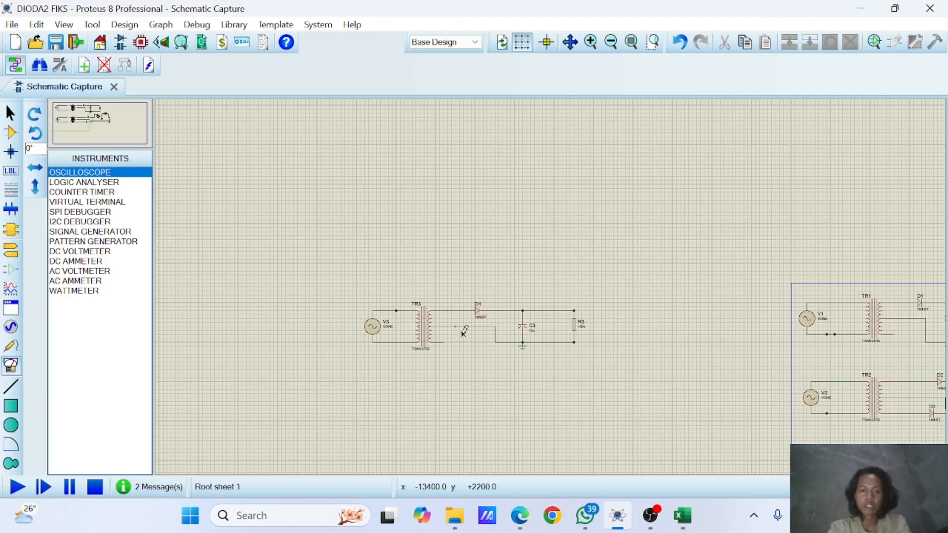
scroll(552, 282, up, 2)
scroll(553, 296, down, 4)
scroll(553, 316, up, 3)
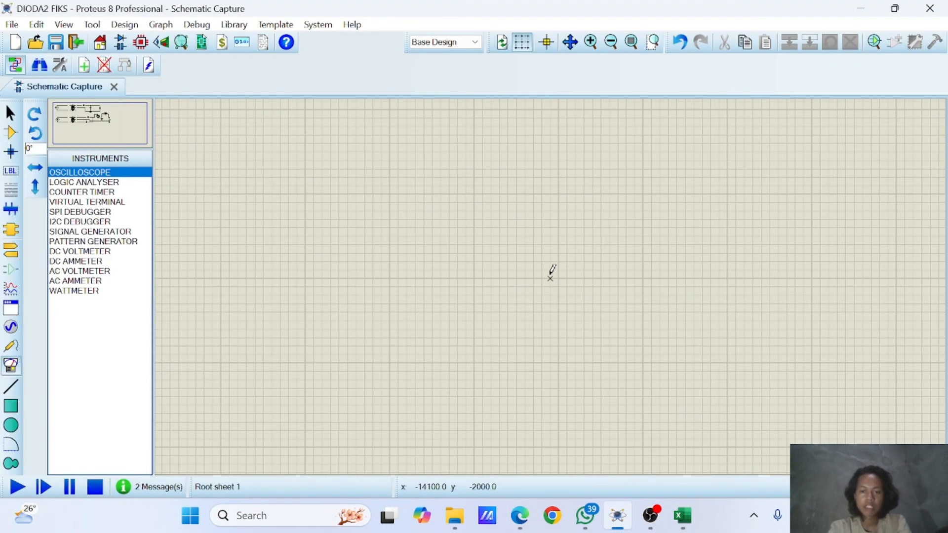
scroll(548, 225, up, 1)
scroll(550, 252, down, 3)
scroll(550, 281, up, 3)
scroll(549, 271, down, 3)
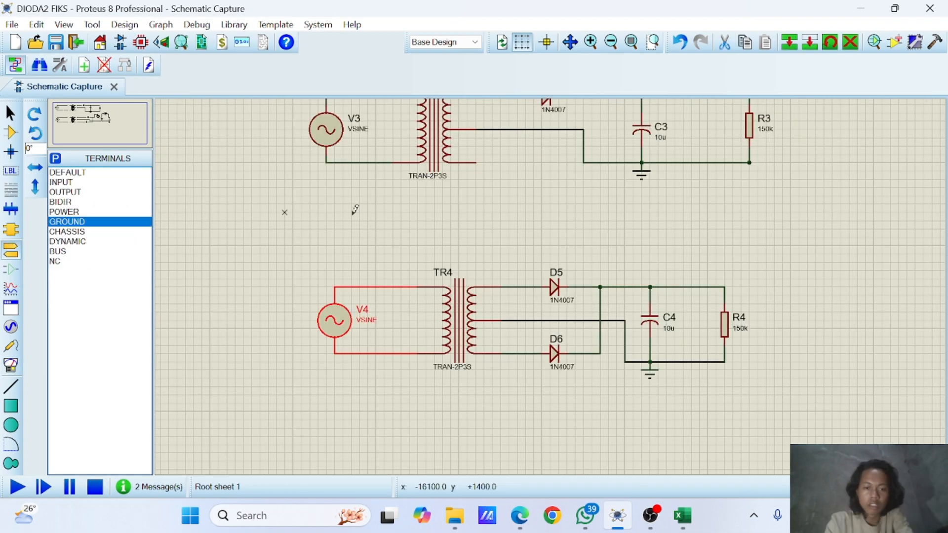
click(339, 220)
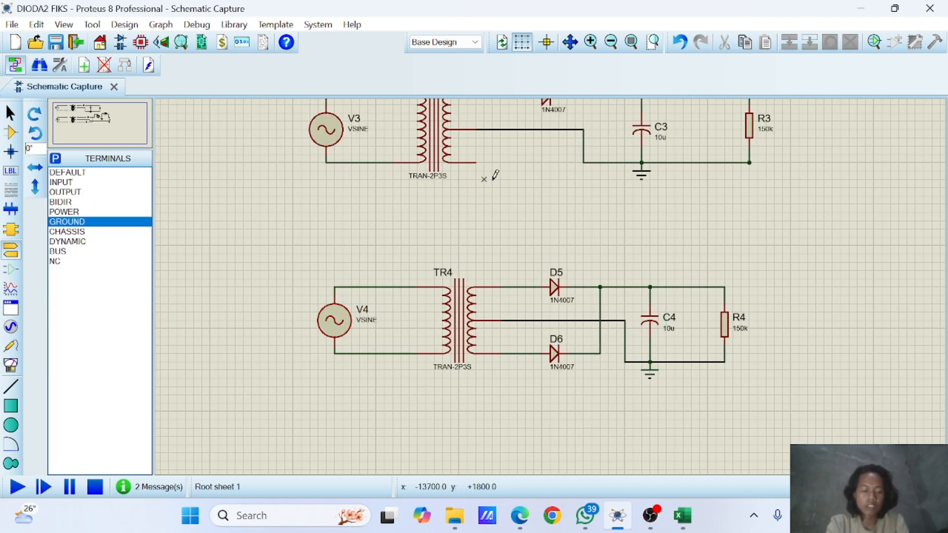
click(10, 367)
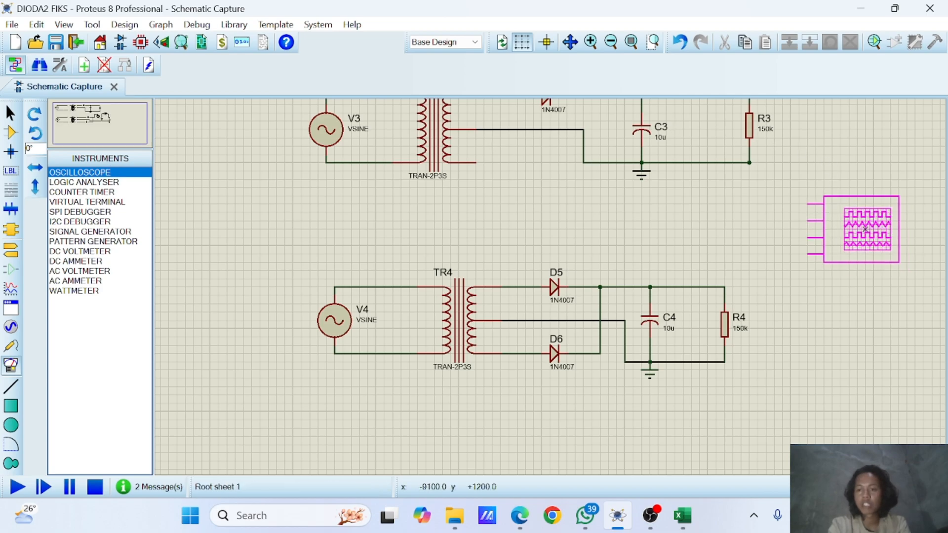
key(alt+Tab)
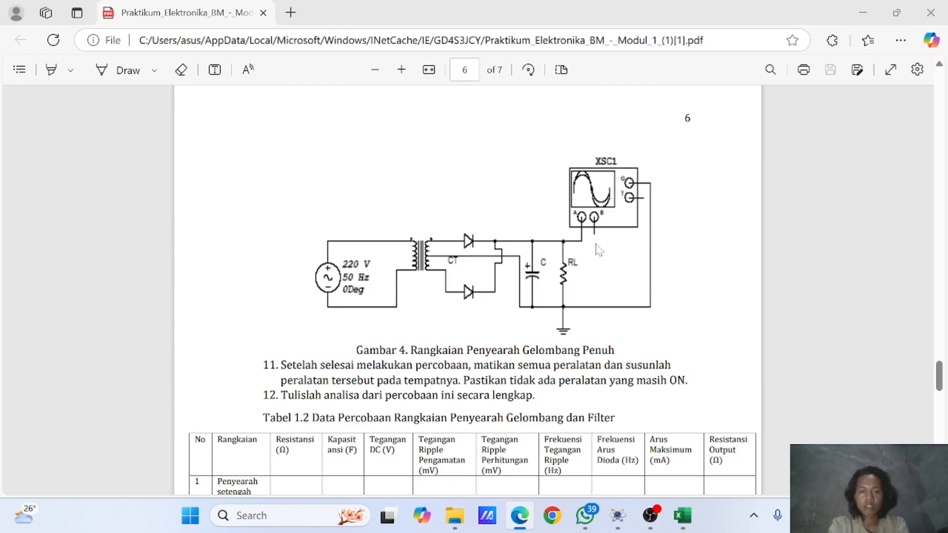
key(alt+Tab)
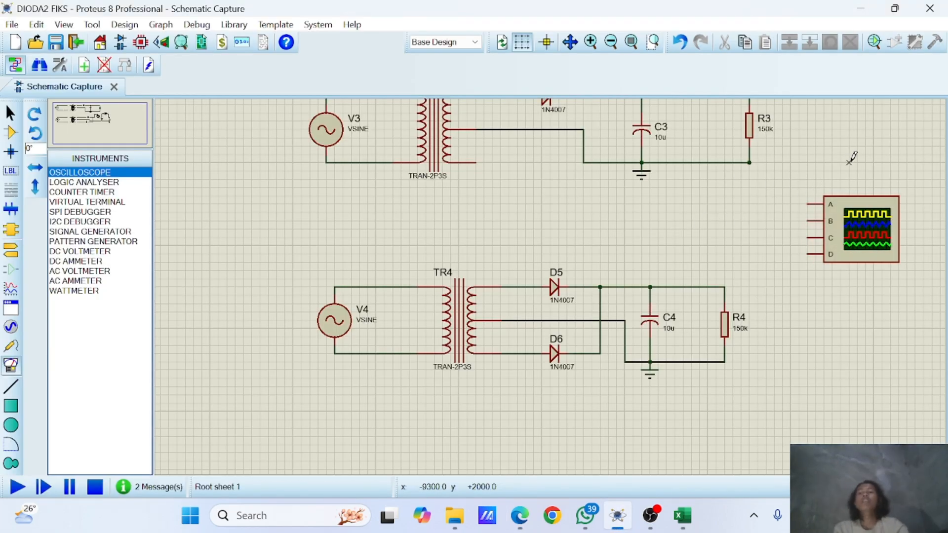
Wire oscilloscope channel A to the upper node of R4, and channels B, C and D to the circuit's ground line.
click(808, 203)
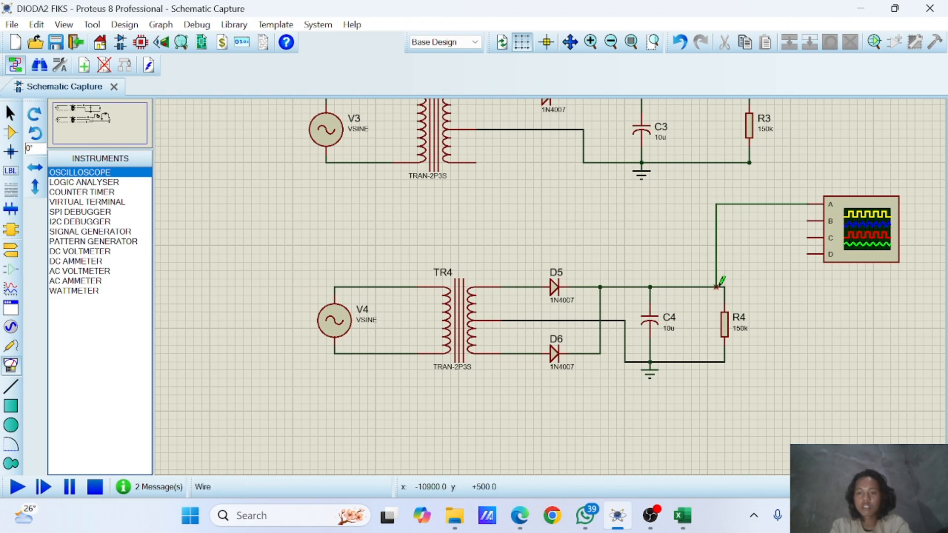
click(809, 222)
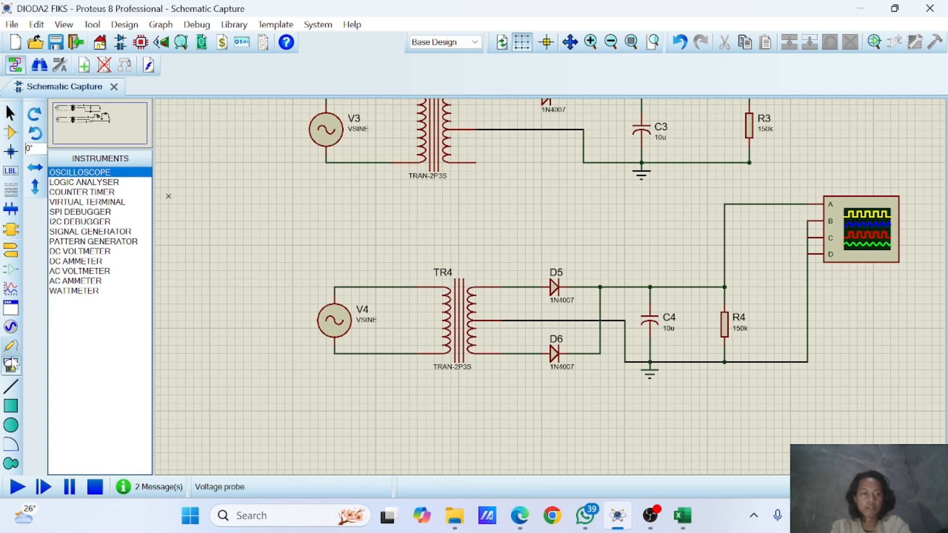
Simulate the full-wave rectifier with channel A's scale at 0.2 V, inspect the waveform with the oscilloscope cursors, and stop the simulation.
scroll(589, 352, down, 3)
scroll(589, 352, up, 2)
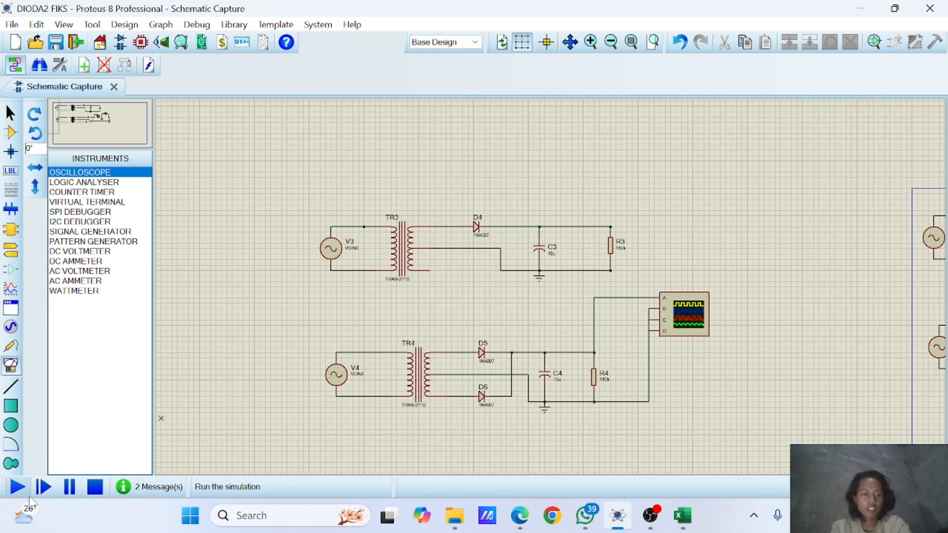
click(17, 487)
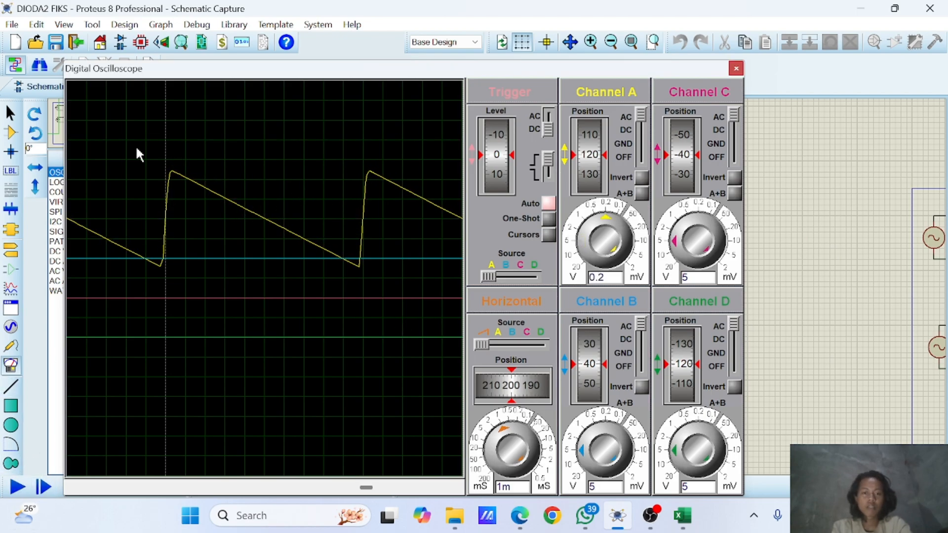
click(549, 236)
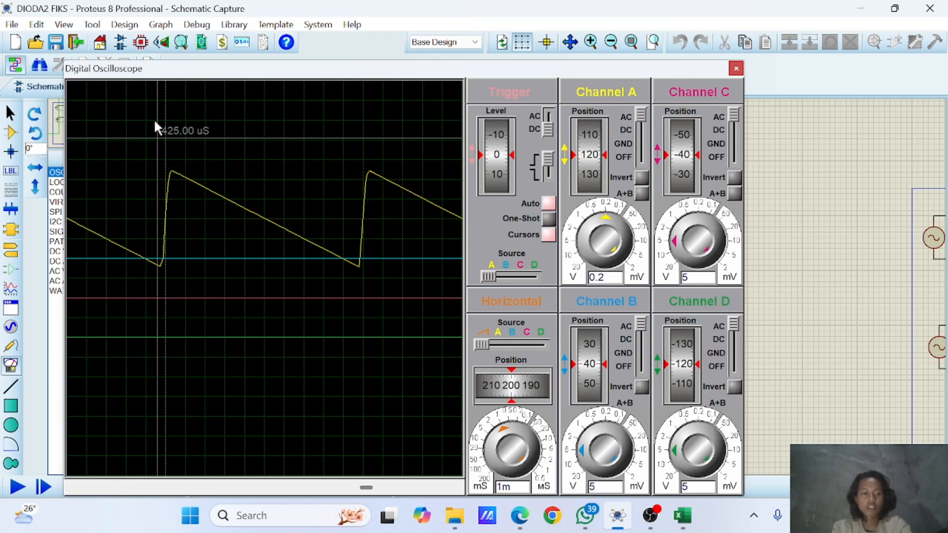
drag(163, 69, 305, 49)
click(95, 487)
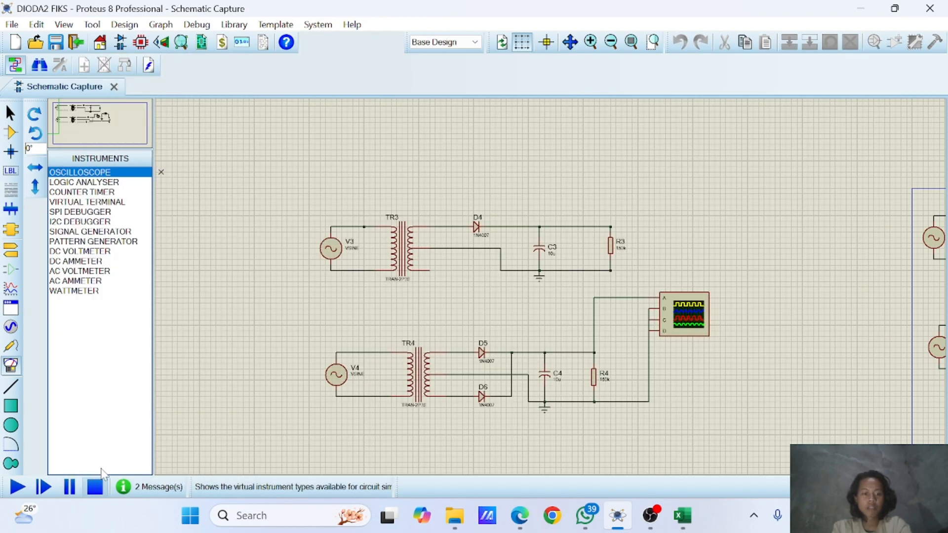
Replace the ground wiring of oscilloscope channels B, C and D with a wire from channel B to the upper node of R3.
drag(617, 340, 704, 424)
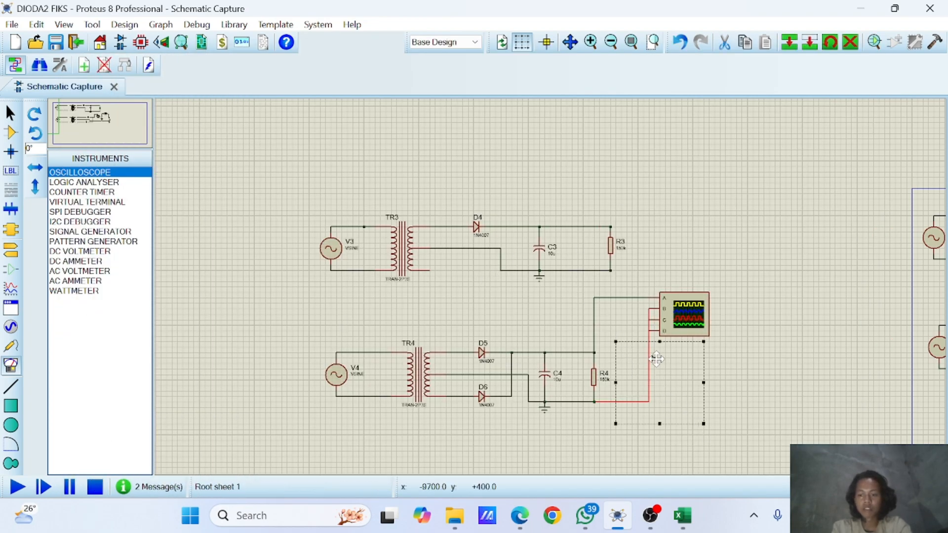
key(Delete)
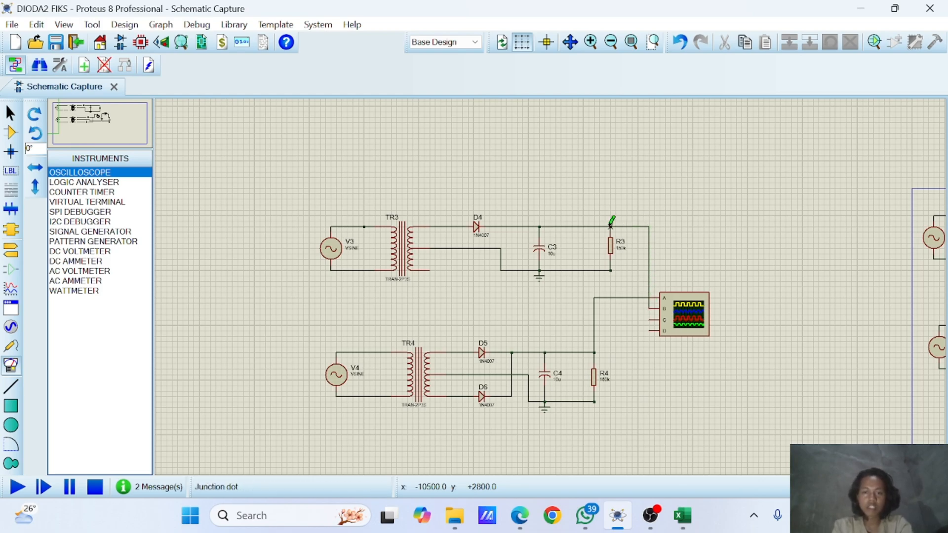
Simulate both rectifiers with channels C and D off, channel B's scale at 0.66 V and channel A's position at 0, and stop the simulation.
click(17, 487)
mouse_move(724, 431)
mouse_down()
mouse_move(766, 407)
mouse_move(744, 417)
mouse_move(749, 443)
mouse_move(735, 441)
mouse_move(759, 430)
mouse_up()
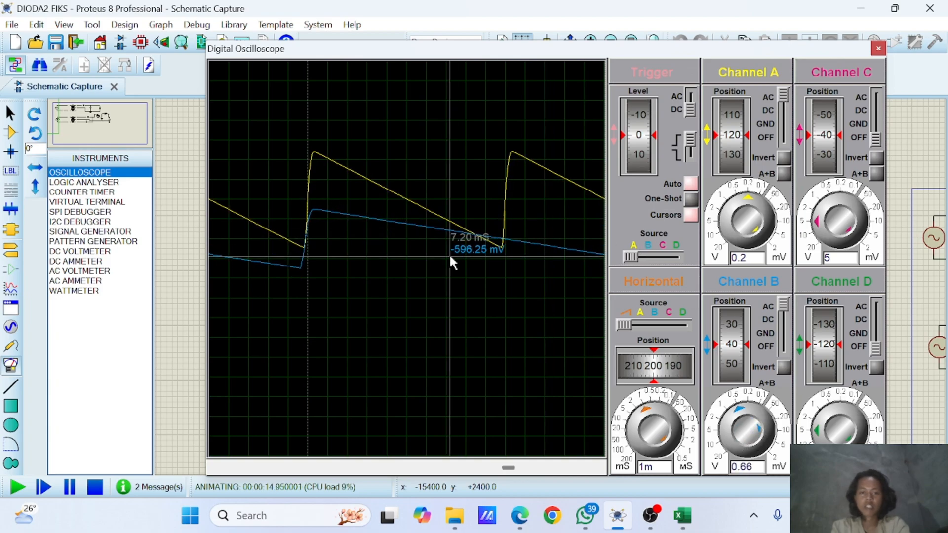
drag(742, 123, 743, 140)
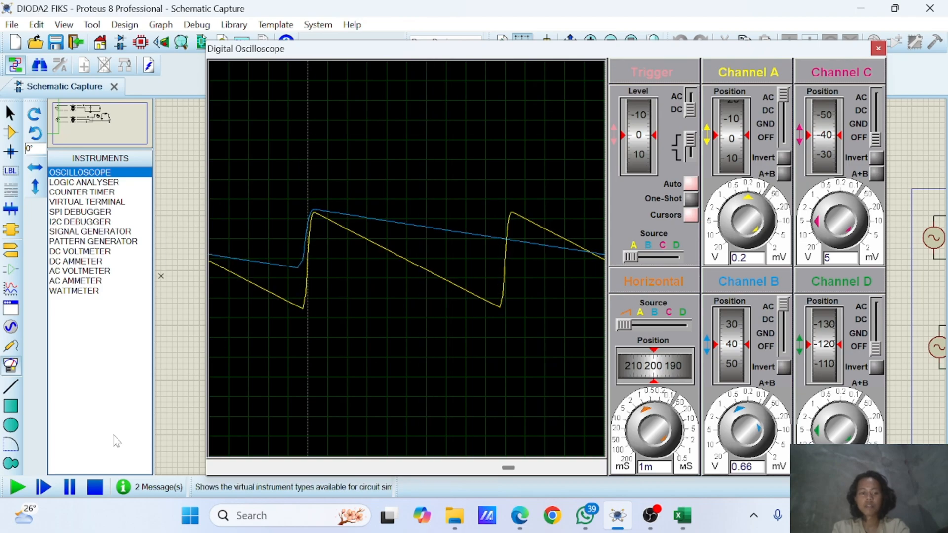
click(95, 487)
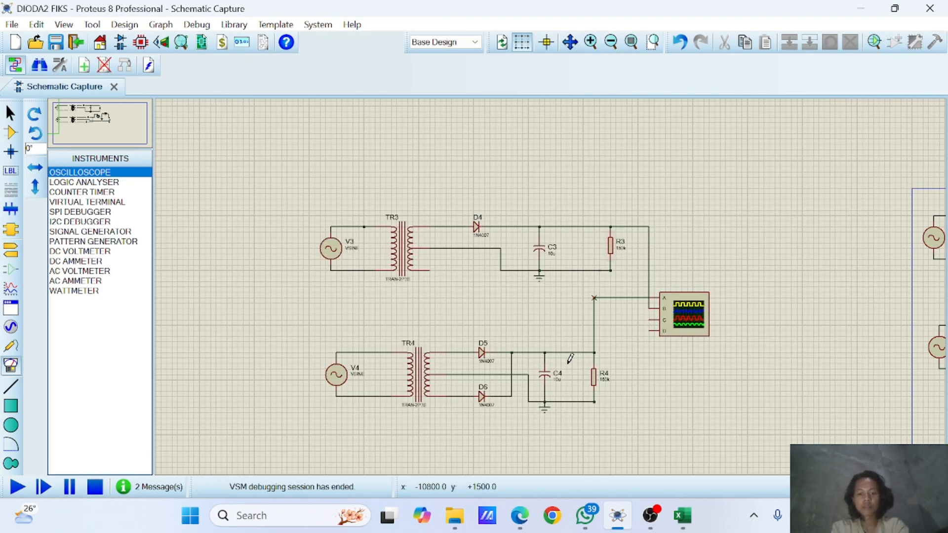
Review the module PDF's rectifier figures and procedure steps, and examine the rows and columns of Table 1.2.
click(520, 434)
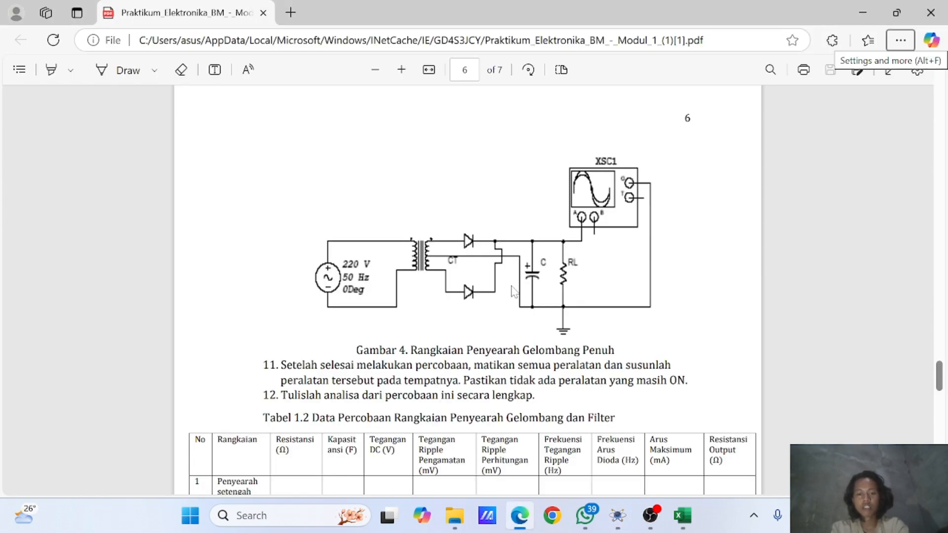
scroll(522, 289, down, 1)
scroll(522, 287, up, 20)
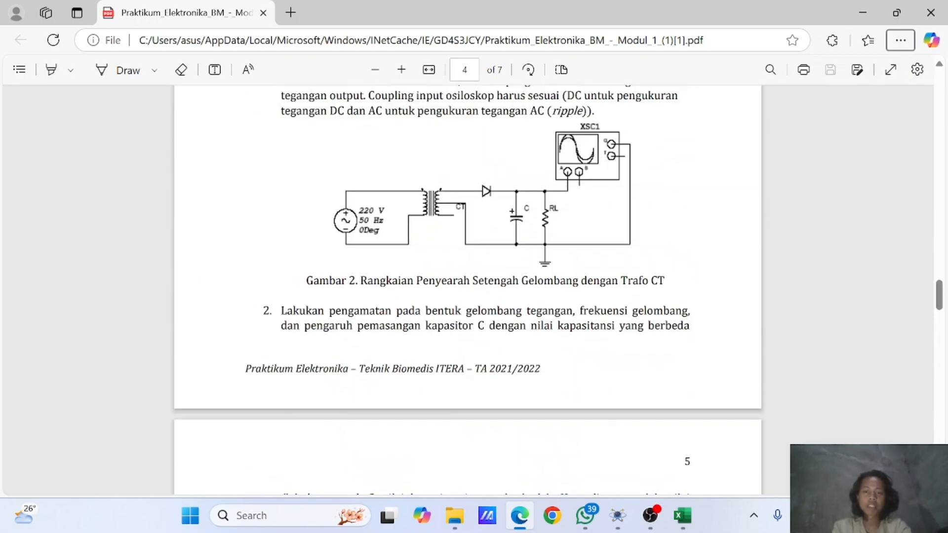
scroll(468, 289, down, 4)
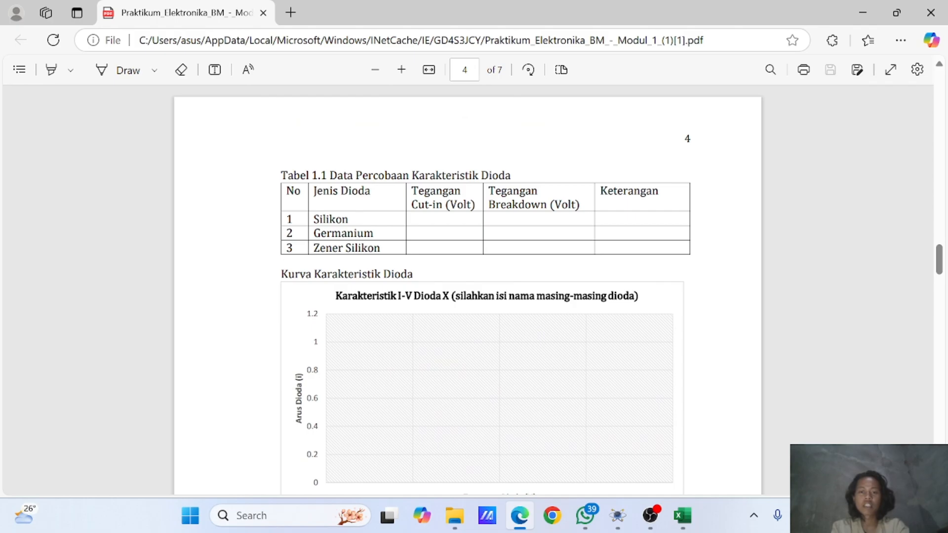
scroll(500, 251, down, 15)
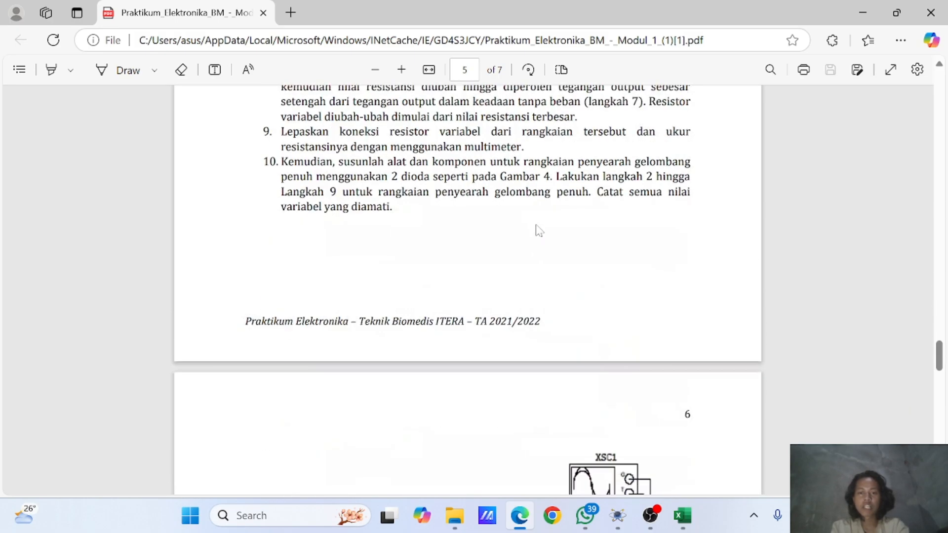
scroll(544, 227, up, 4)
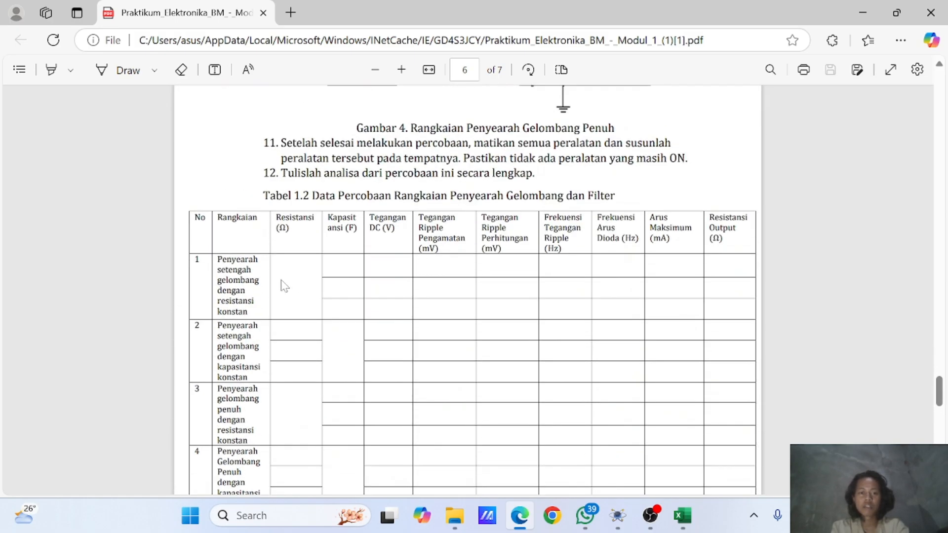
scroll(375, 195, down, 2)
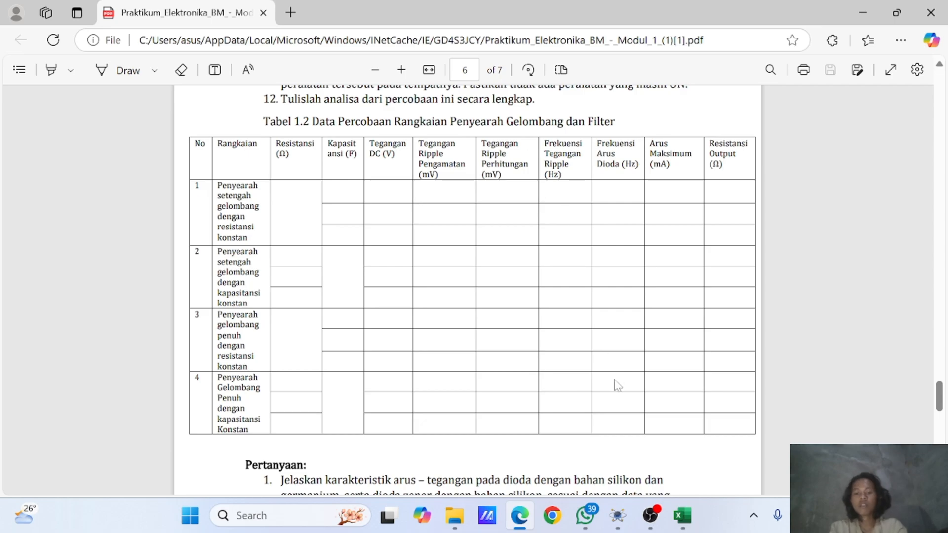
Switch to the DIODA workbook in Excel and examine the diode characteristics table and the rectifier results table.
click(686, 513)
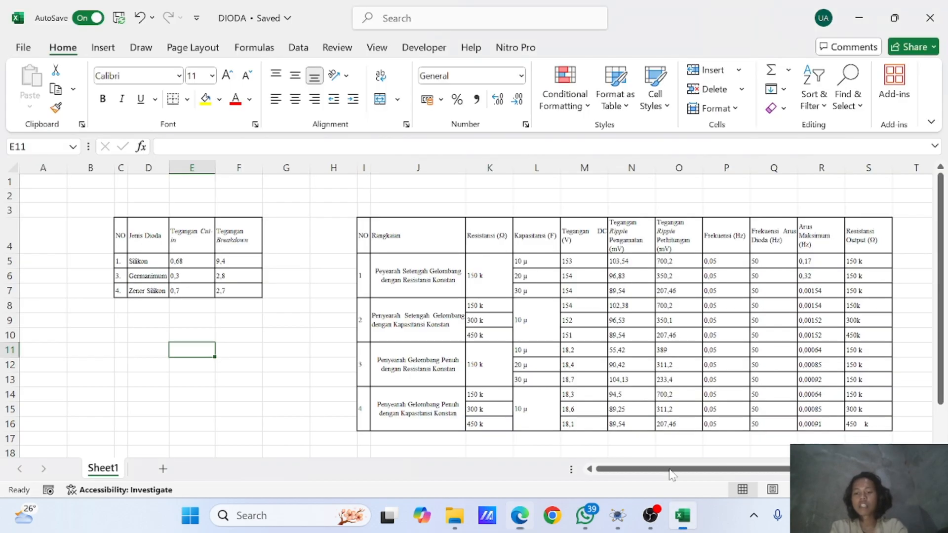
click(142, 231)
click(194, 235)
click(85, 233)
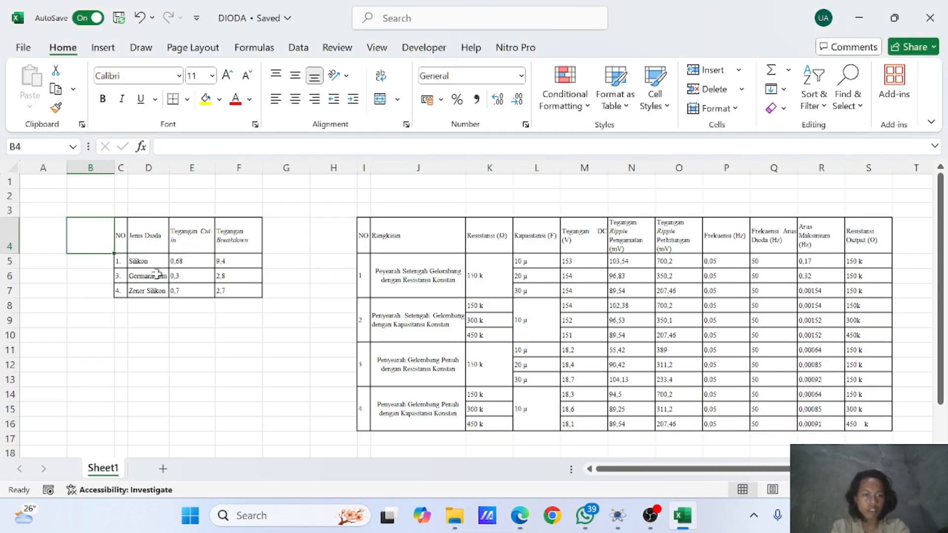
click(140, 262)
click(275, 251)
click(430, 232)
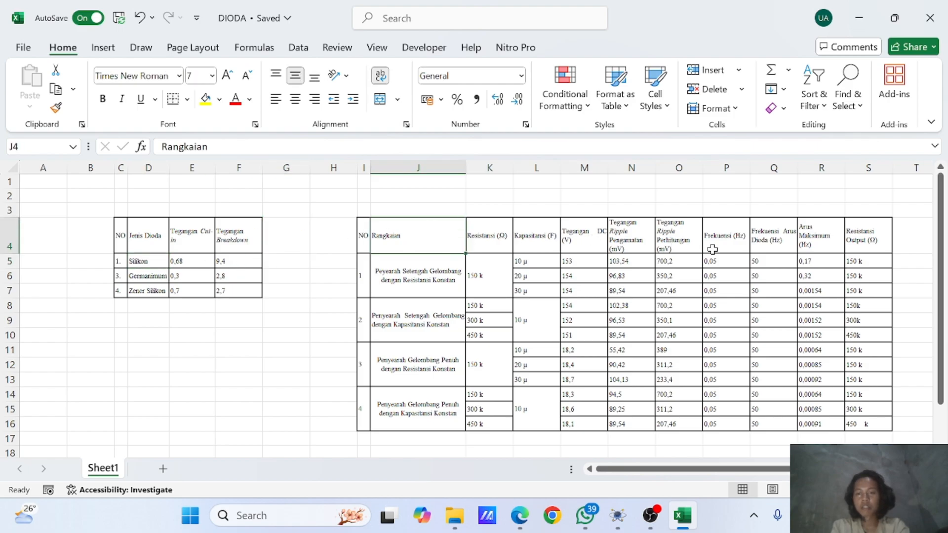
click(716, 261)
click(489, 276)
click(328, 245)
click(271, 326)
click(156, 346)
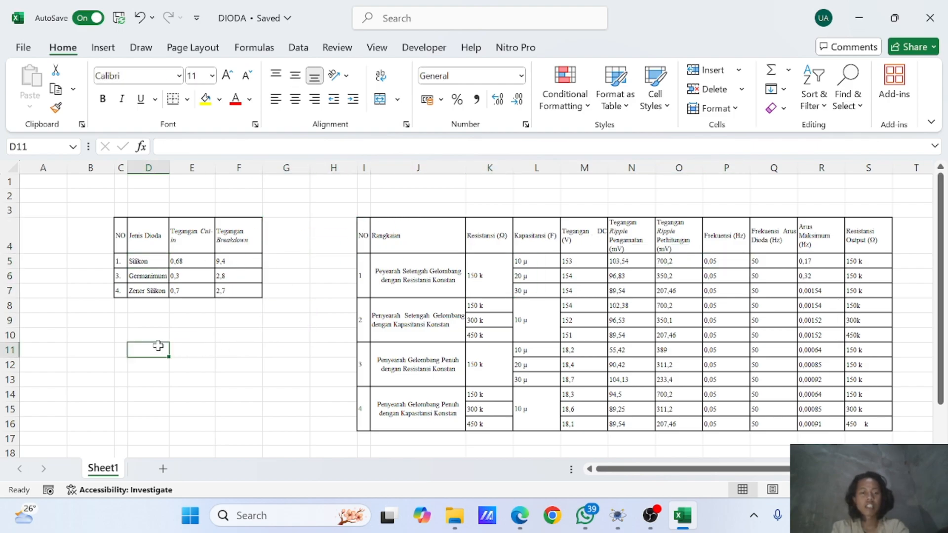
click(89, 320)
click(148, 320)
click(199, 322)
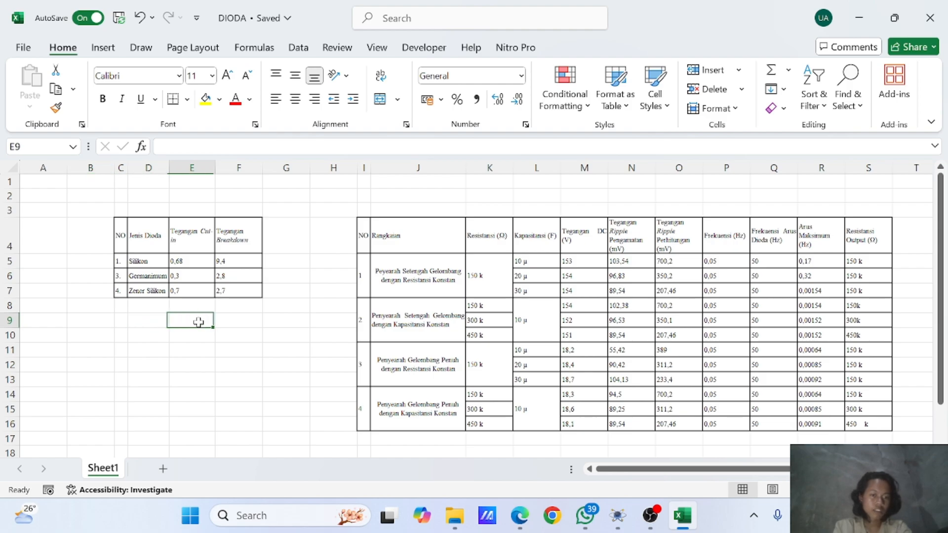
click(254, 322)
click(300, 231)
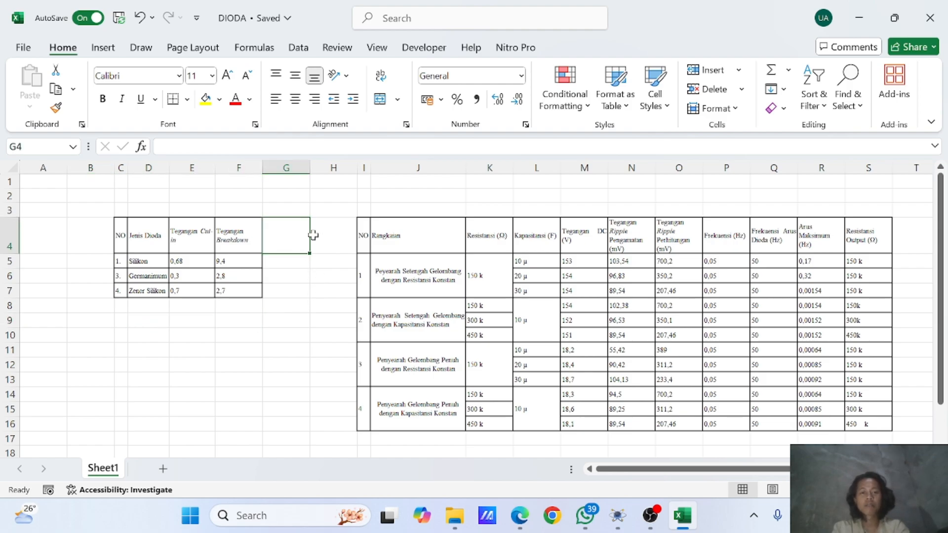